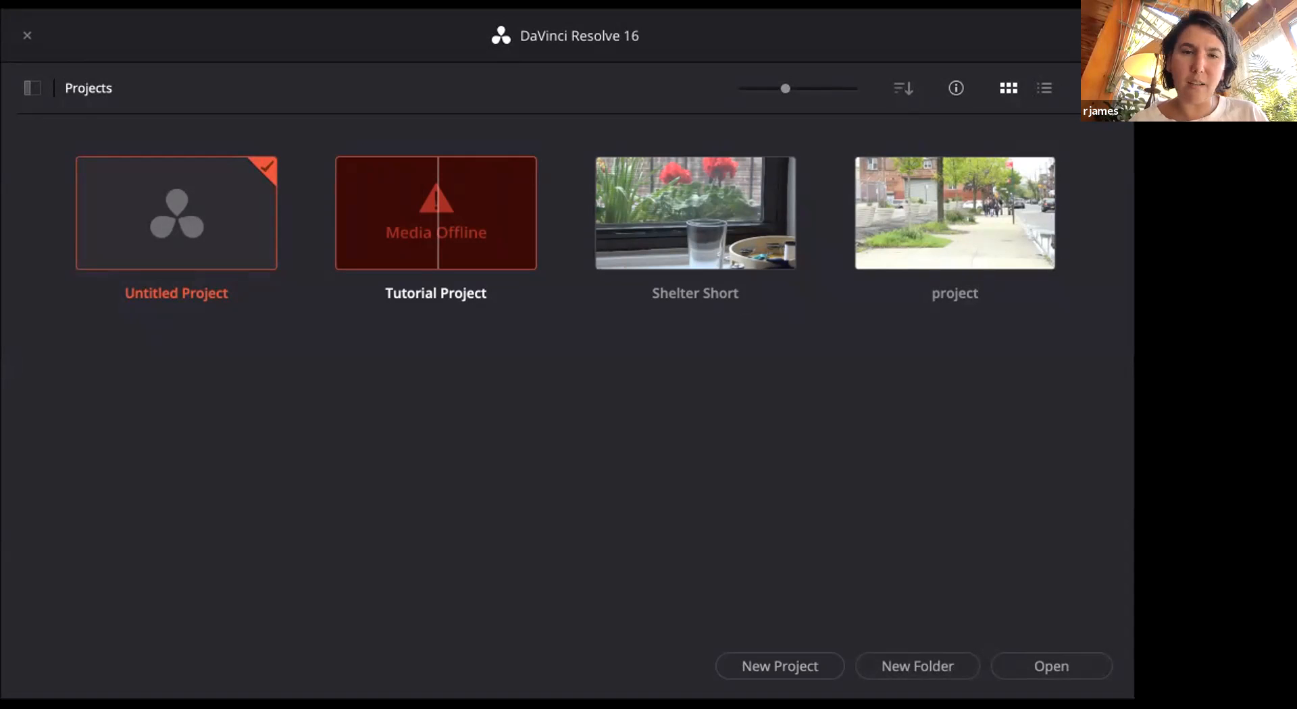
Open the Tutorial Project and look through the Cut, Edit, Fusion, Color, Fairlight and Deliver pages, ending on the Media page
double_click(439, 216)
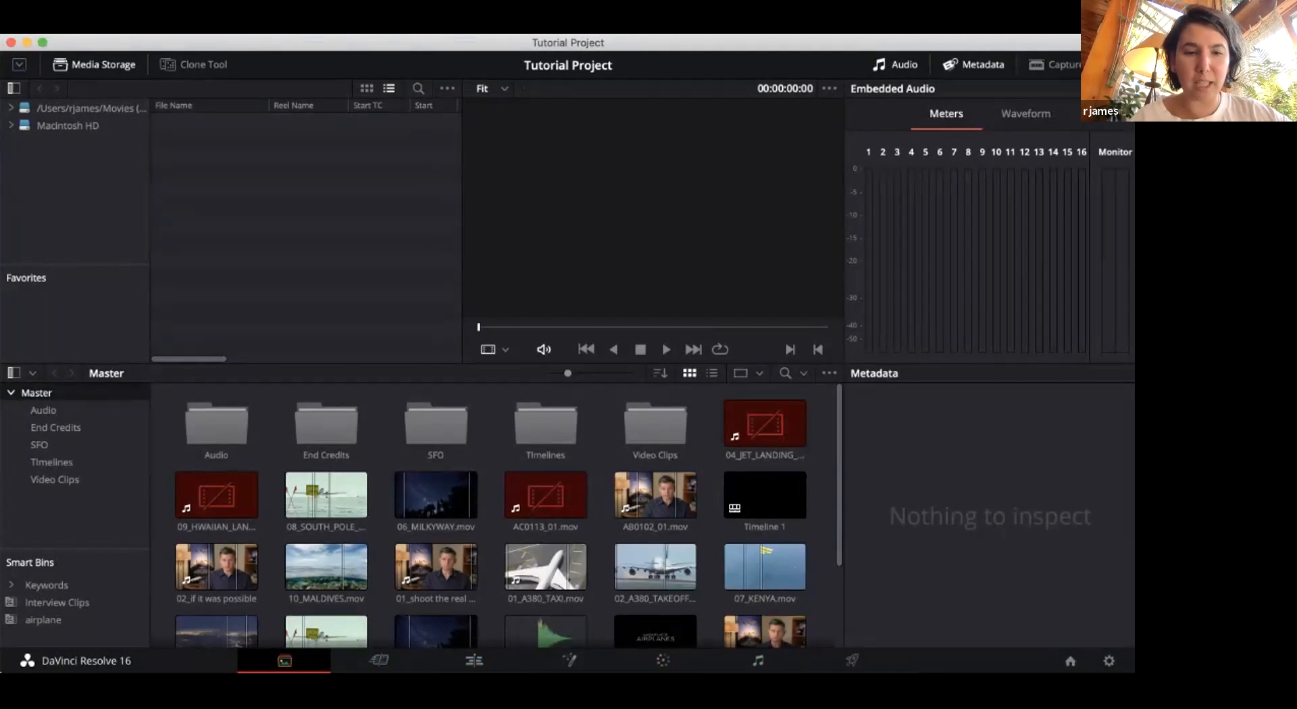
left_click(379, 661)
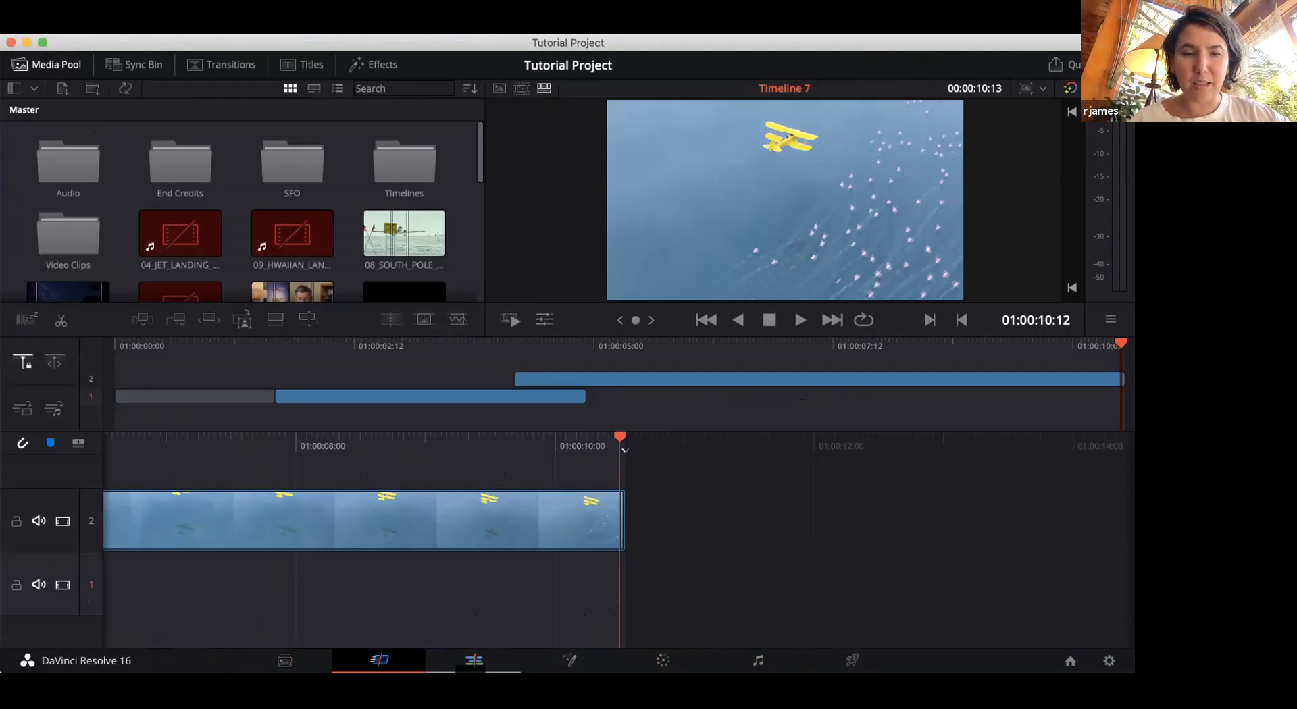
left_click(474, 661)
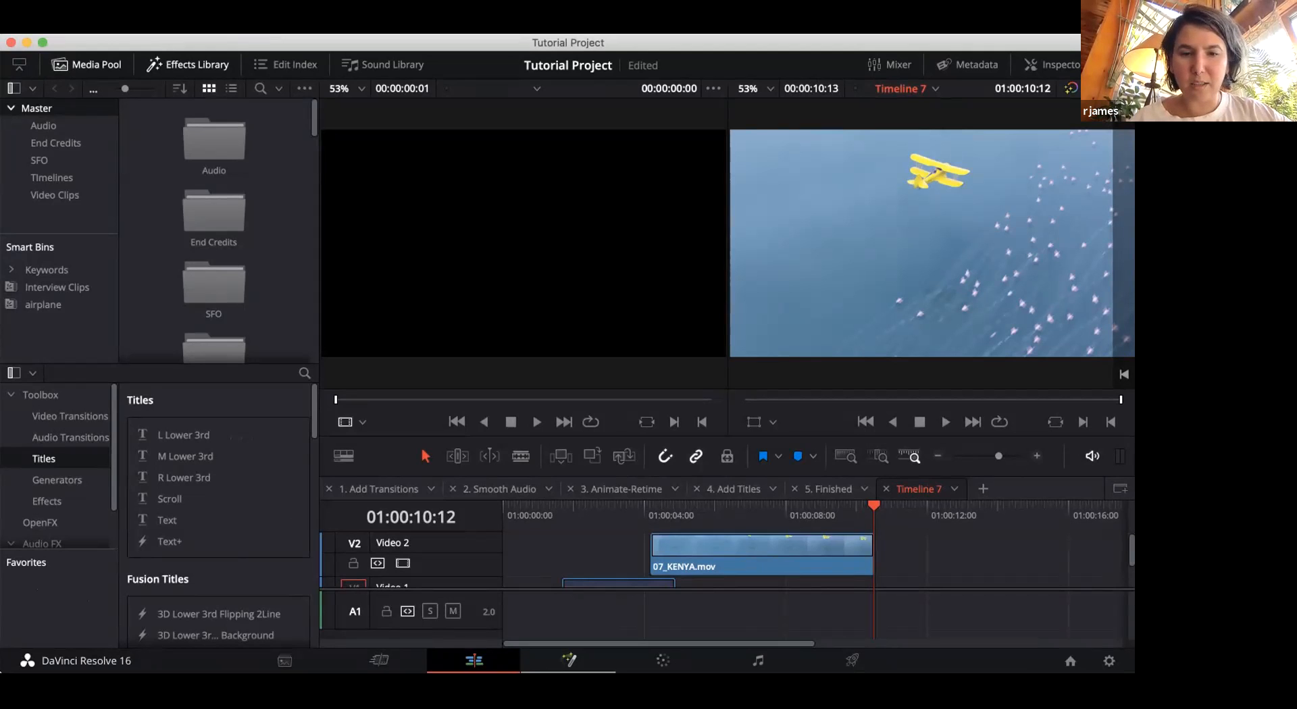
left_click(569, 660)
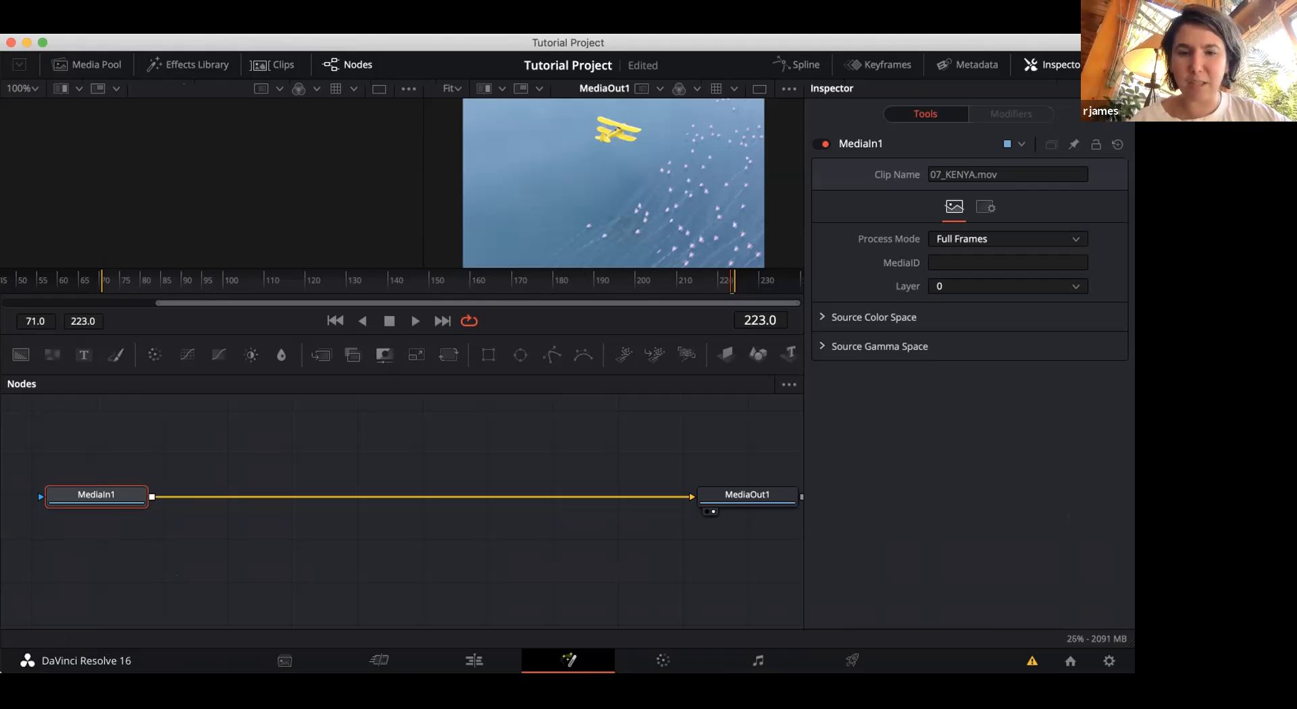
left_click(663, 661)
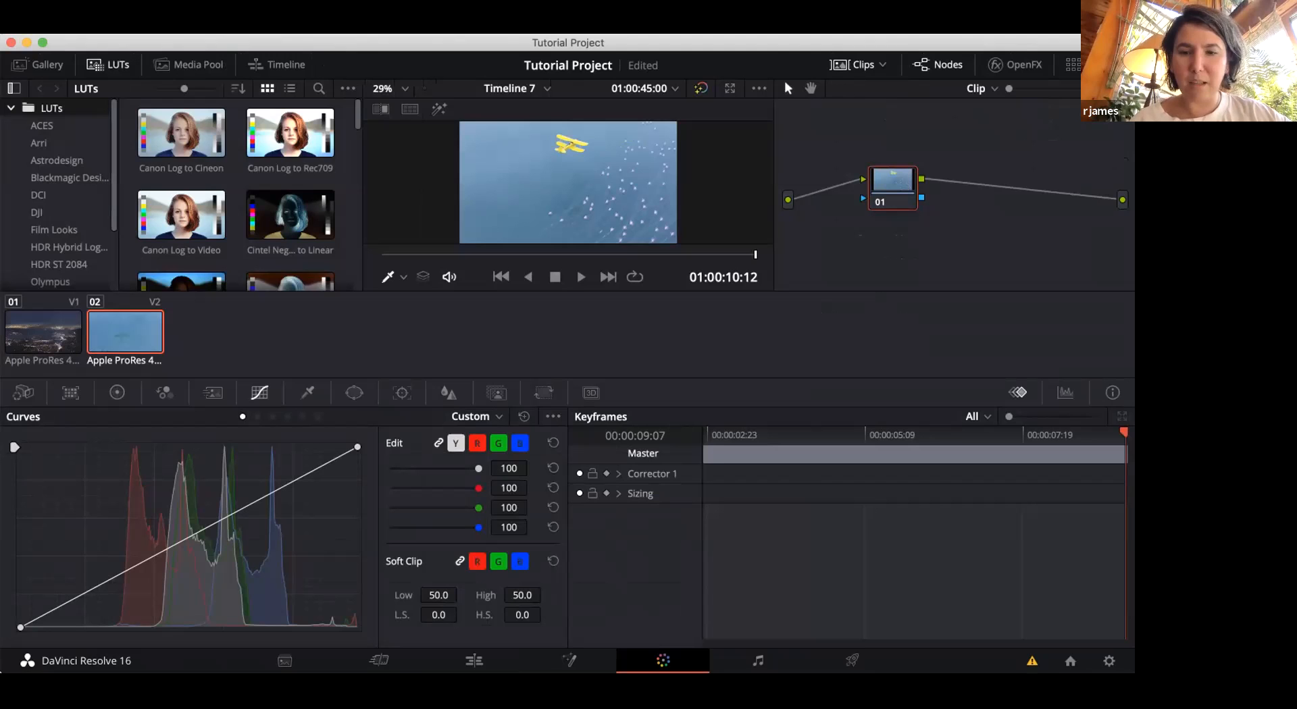
left_click(757, 661)
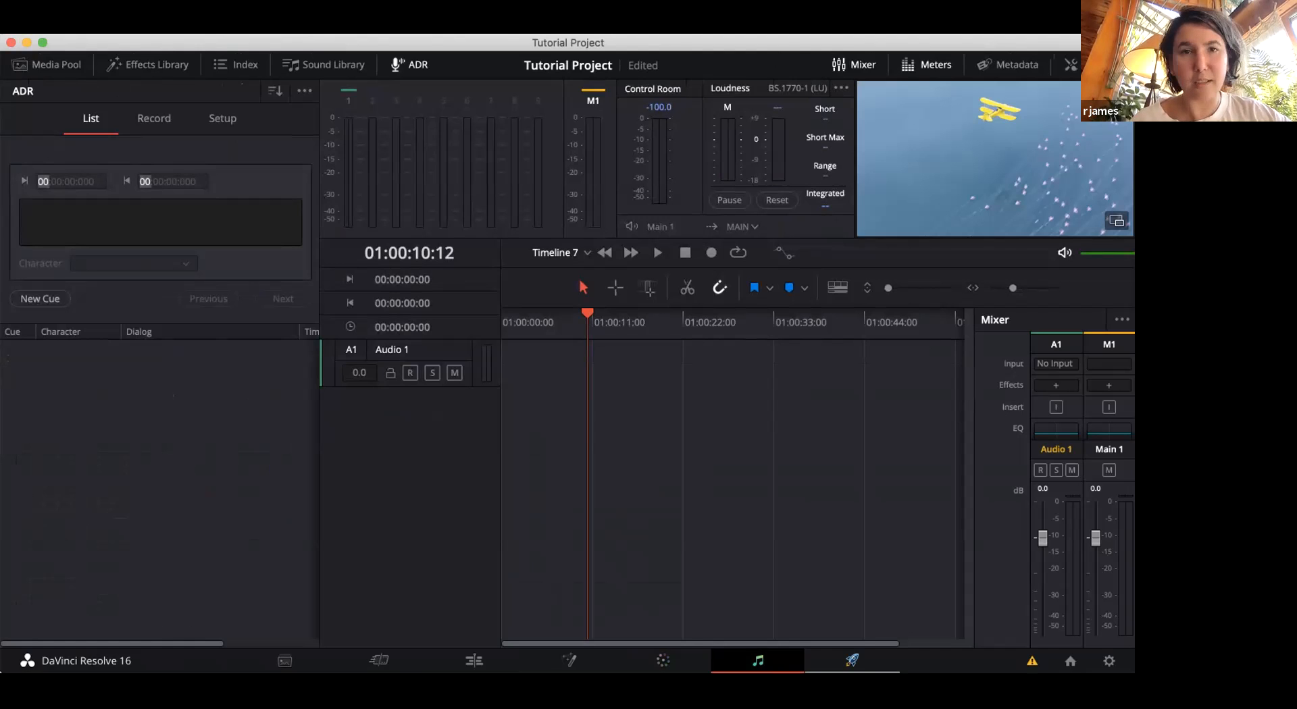
left_click(852, 660)
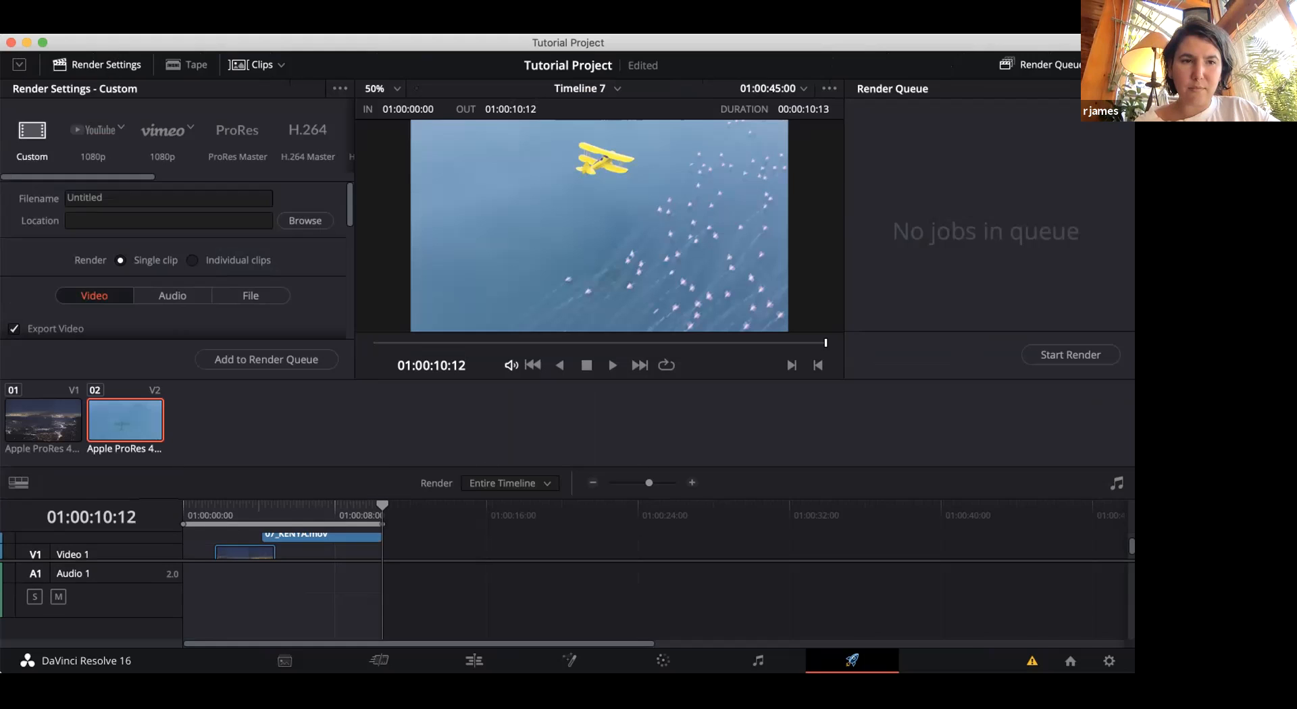
left_click(285, 661)
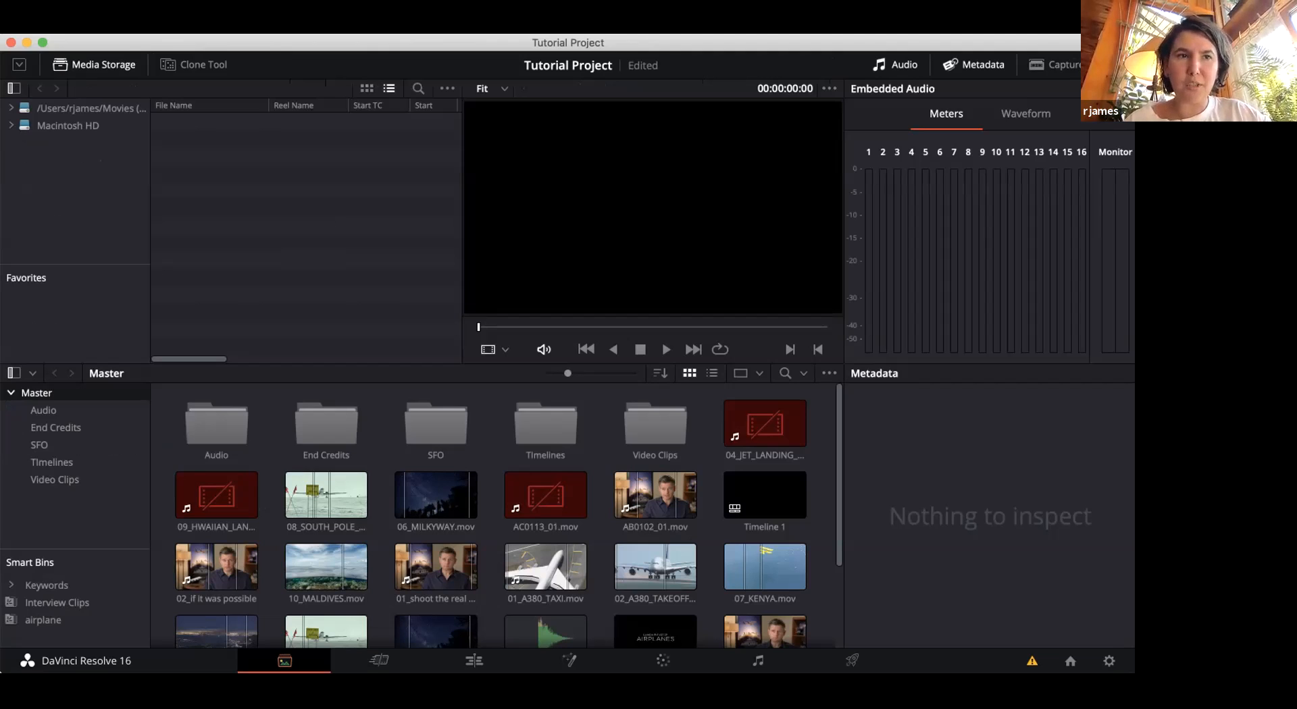
Browse the Library folder of Macintosh HD in the media storage
left_click(546, 496)
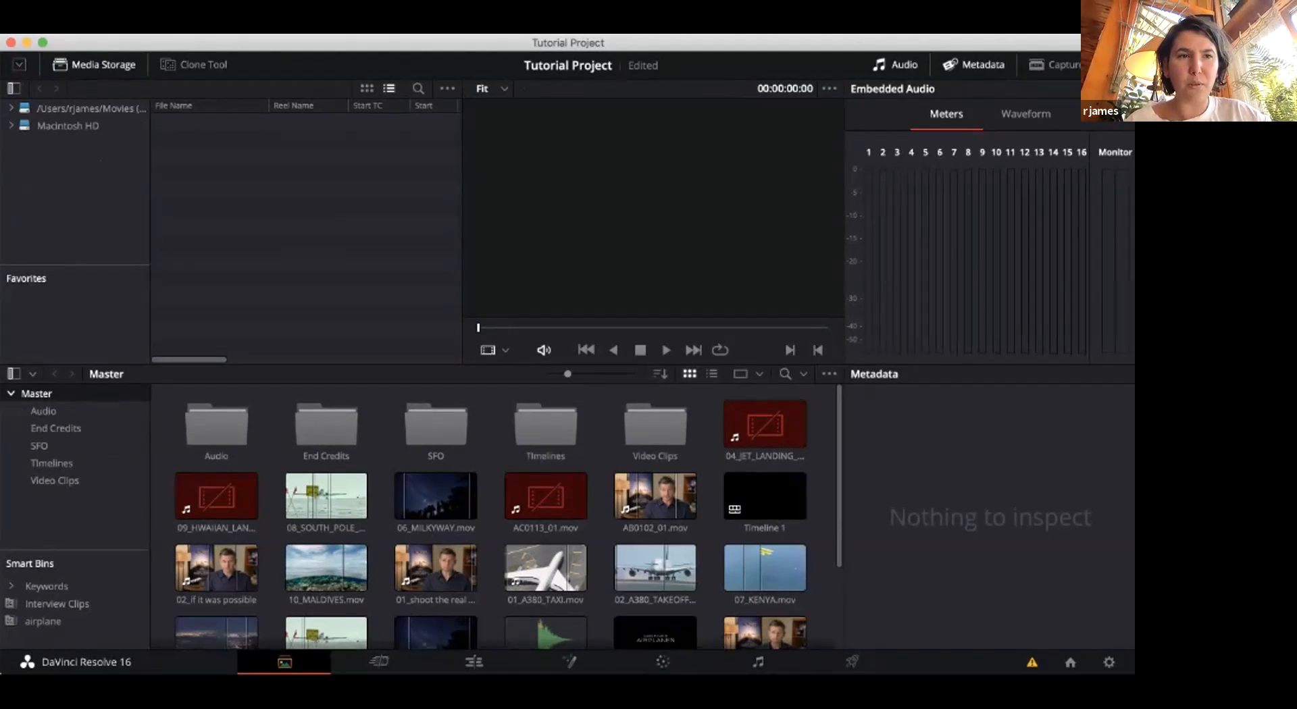
left_click(11, 125)
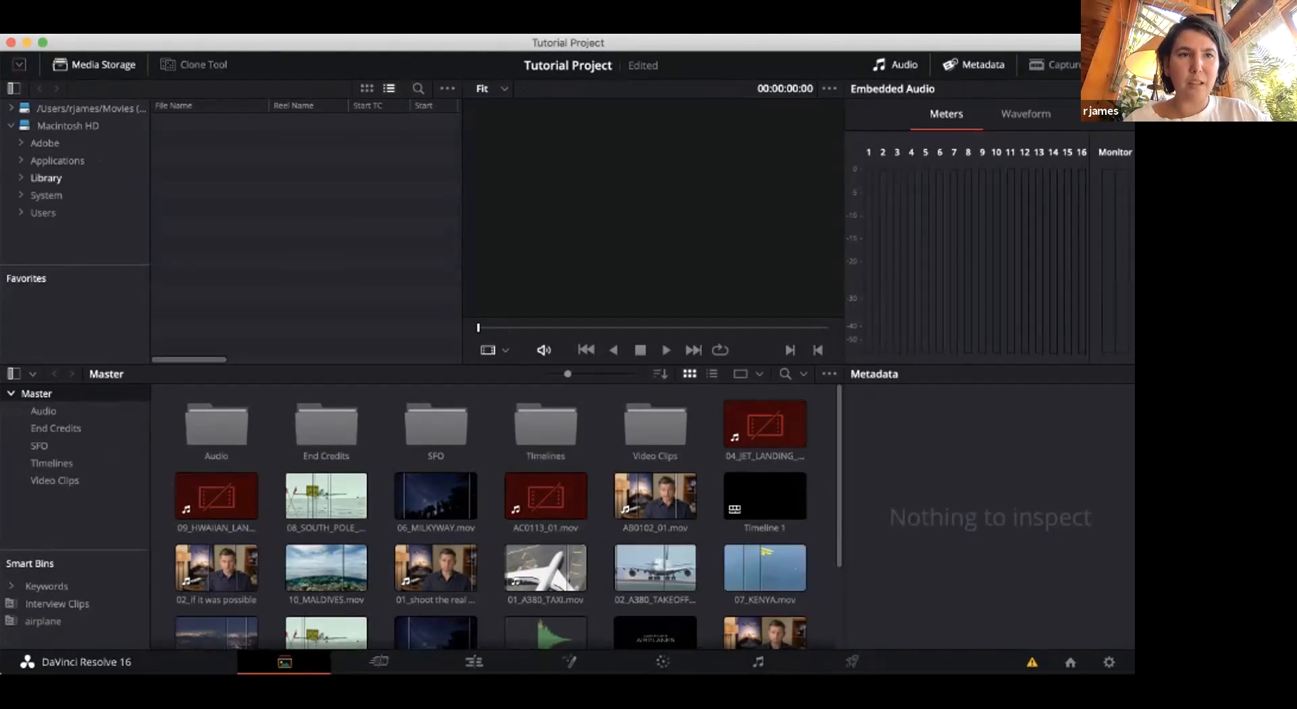
left_click(21, 178)
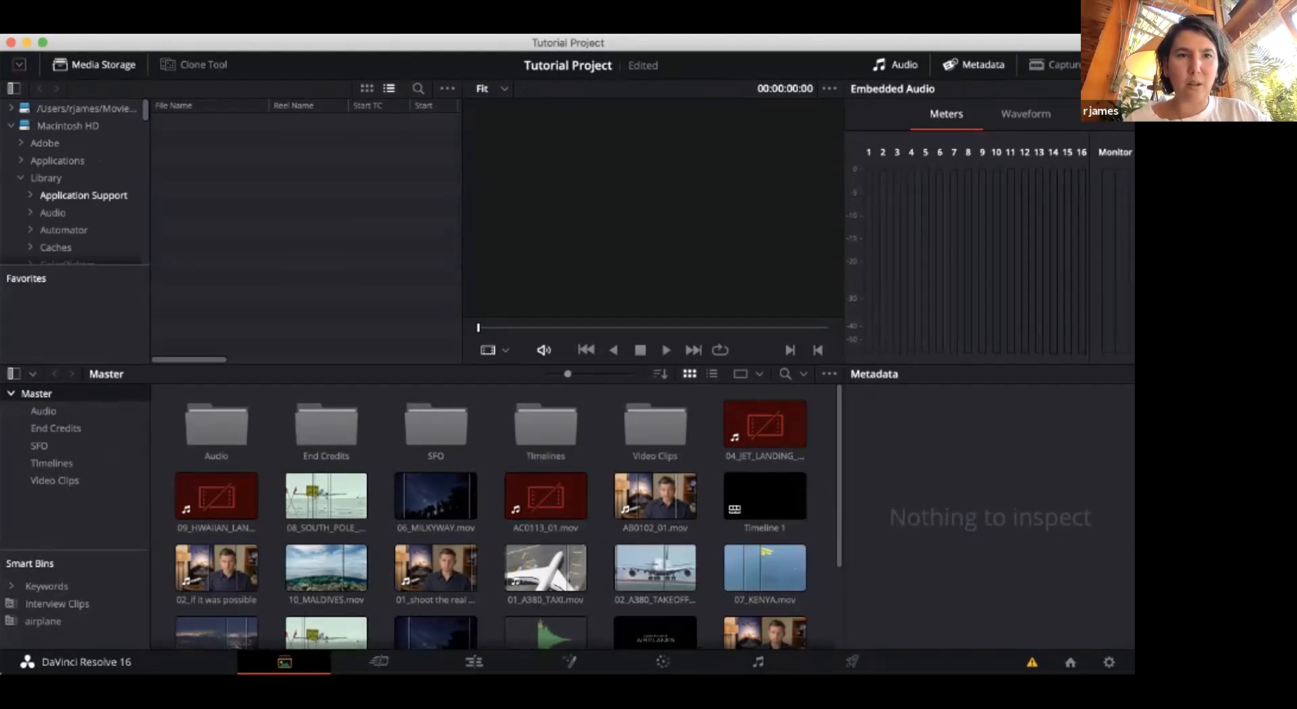
scroll(67, 193, "down", 3)
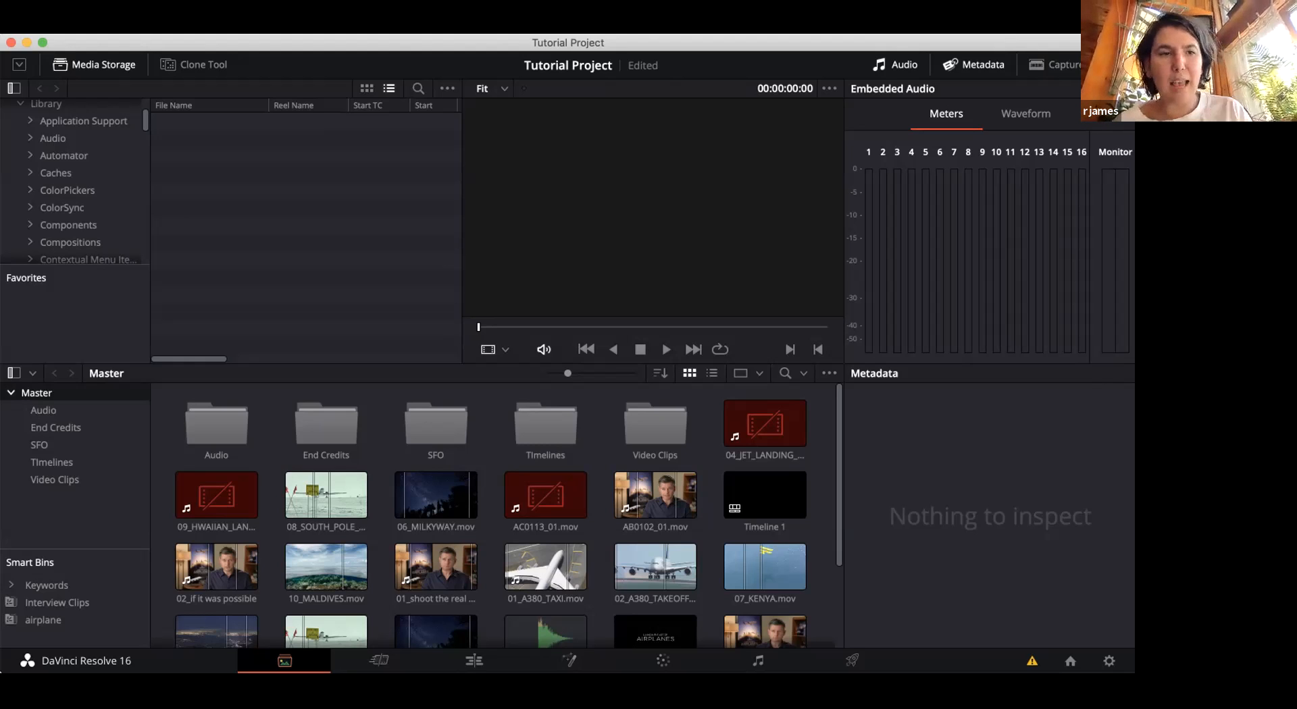
Preview the 08_SOUTH_POLE_DC3_.mov clip with its metadata, and select the Audio bin
left_click(326, 496)
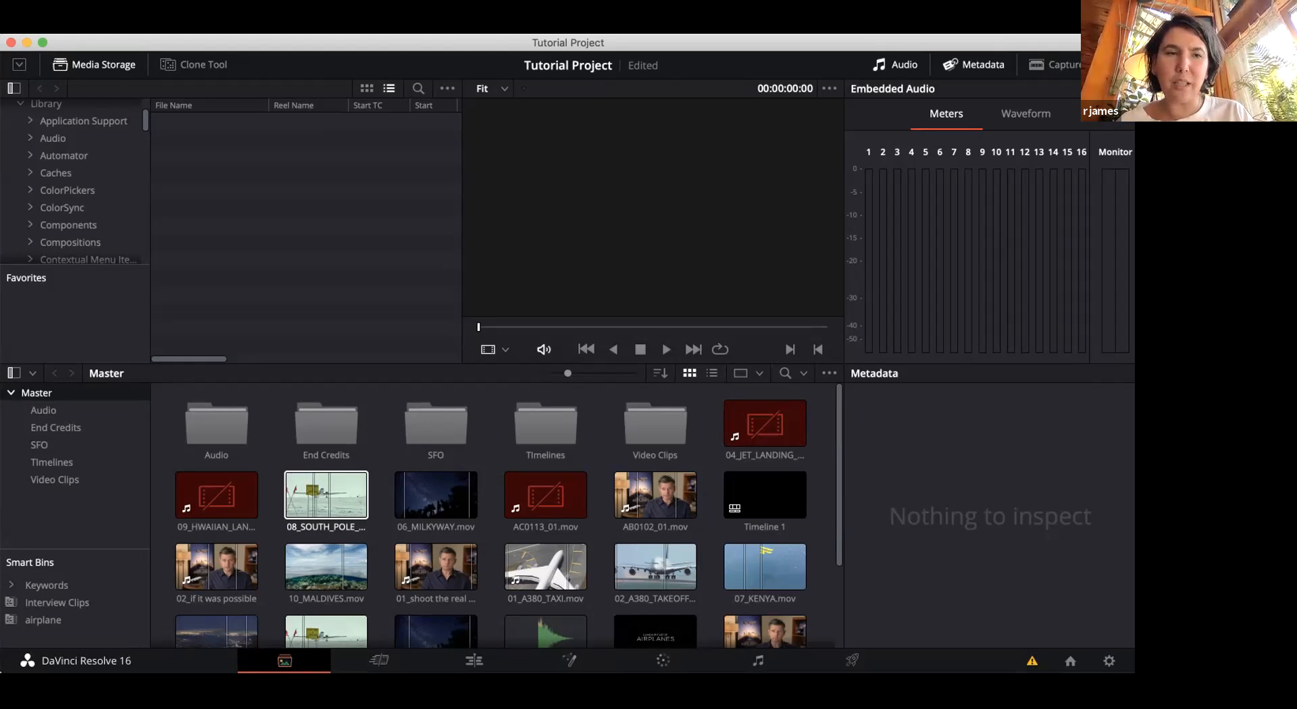
left_click(332, 496)
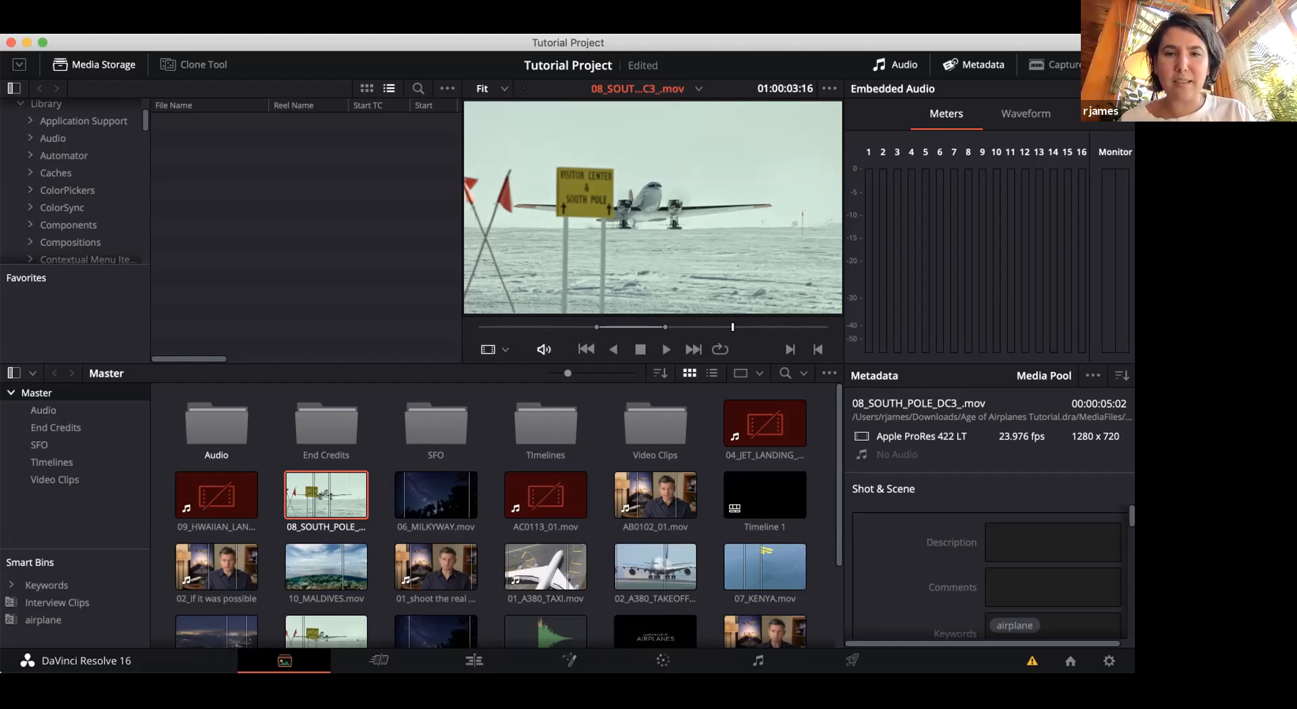
left_click(216, 424)
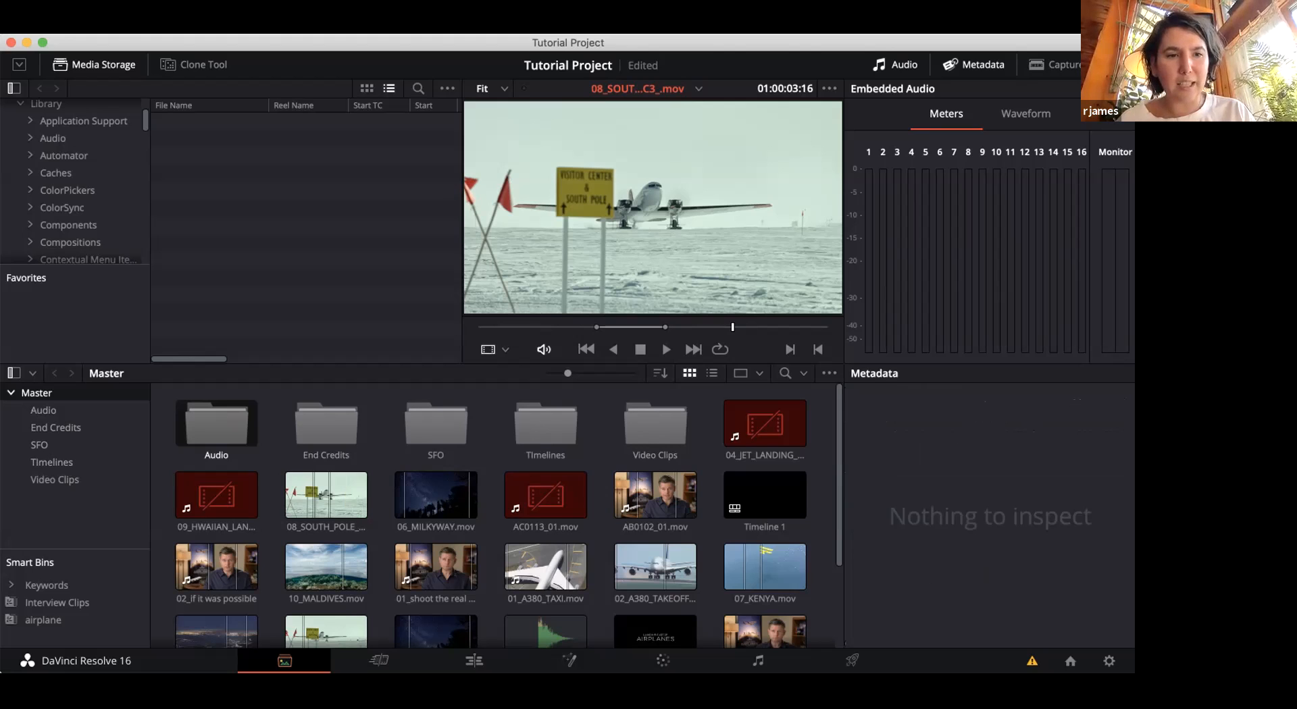
Create a new bin named Interview Clips under Master in the media pool
right_click(58, 499)
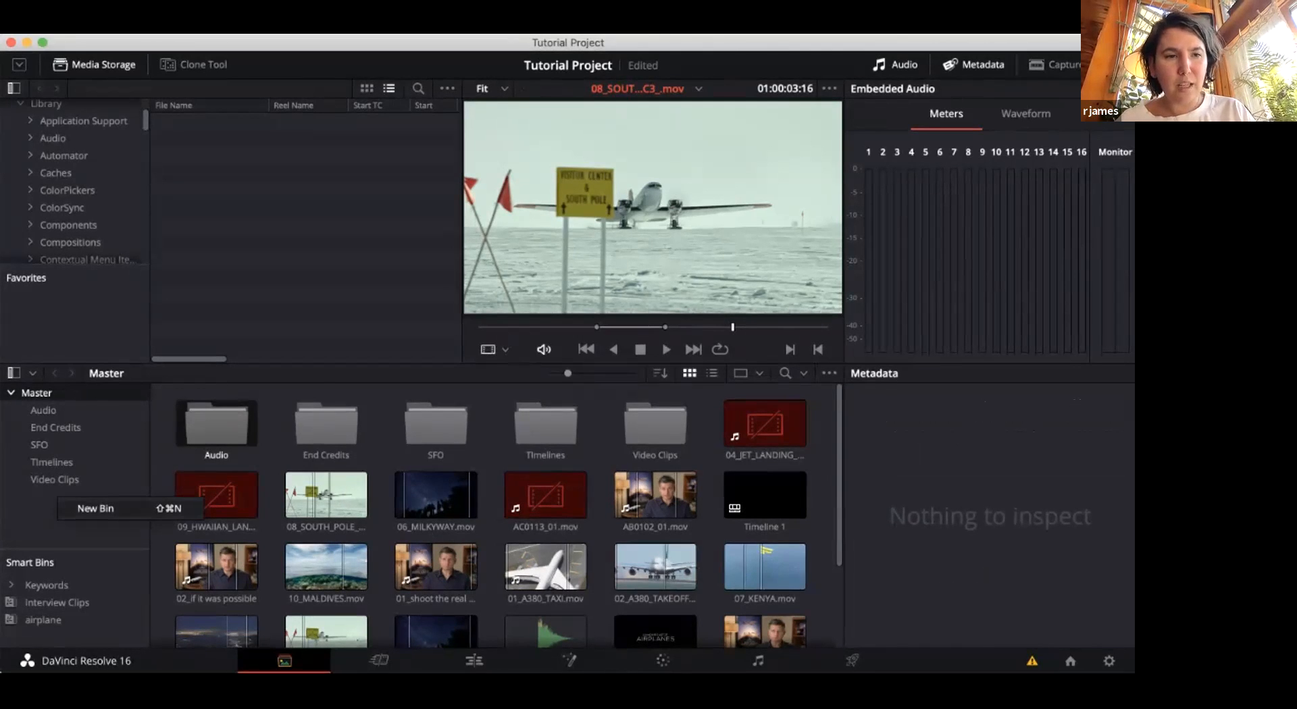
left_click(95, 508)
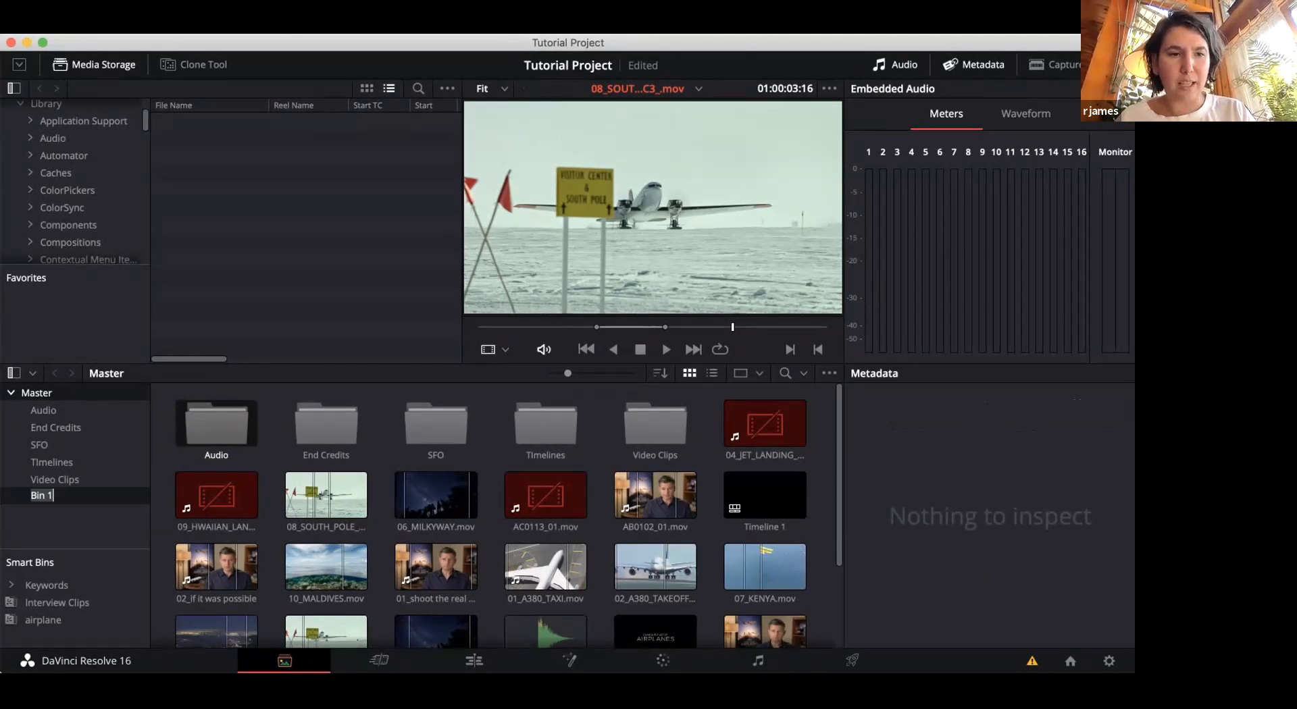
type("Interviewc")
key("BackSpace")
type("Clips")
key("Return")
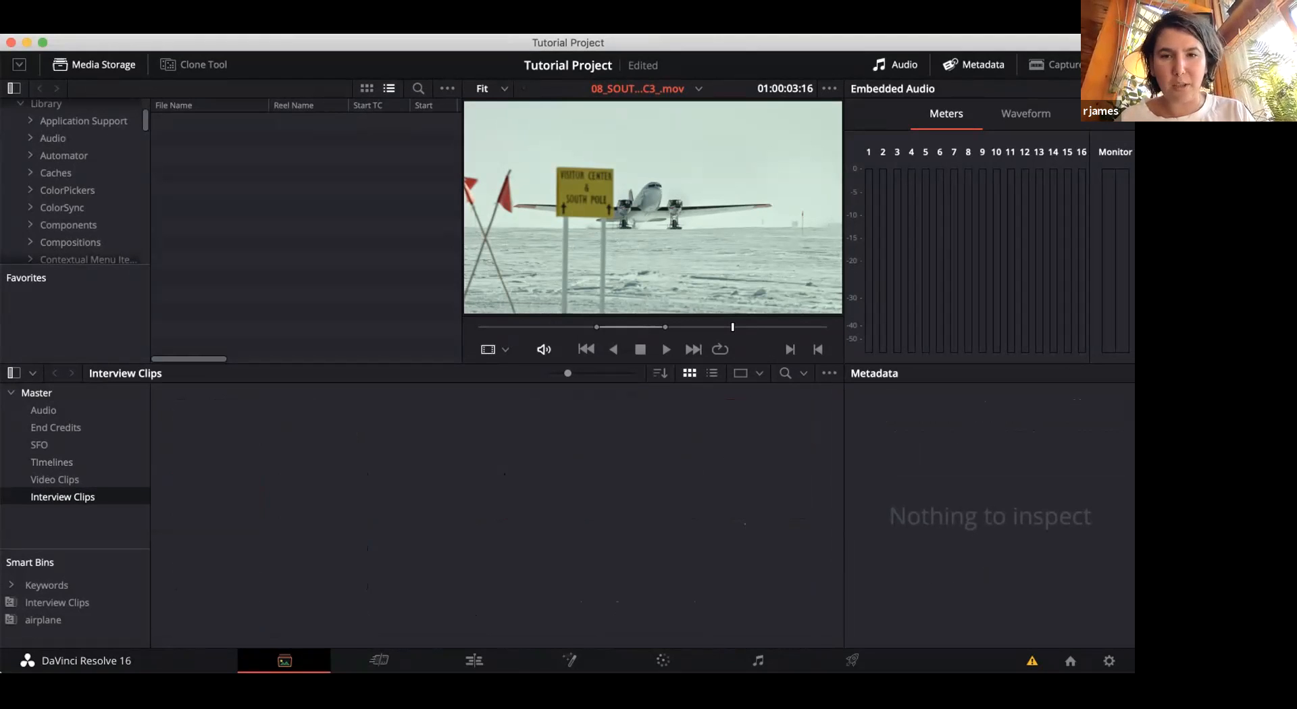
Review the clips in the Master bin and the contents of the Interview Clips and airplane smart bins
left_click(37, 394)
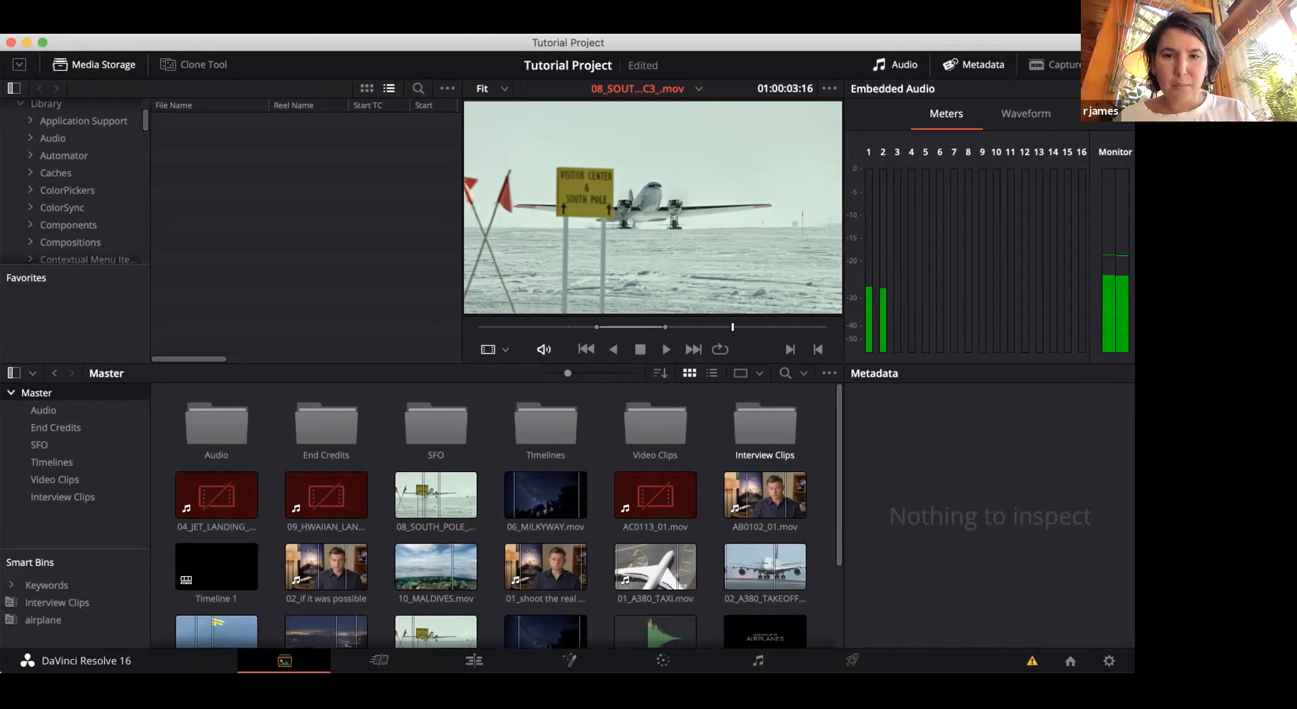
scroll(493, 516, "down", 3)
scroll(493, 516, "up", 2)
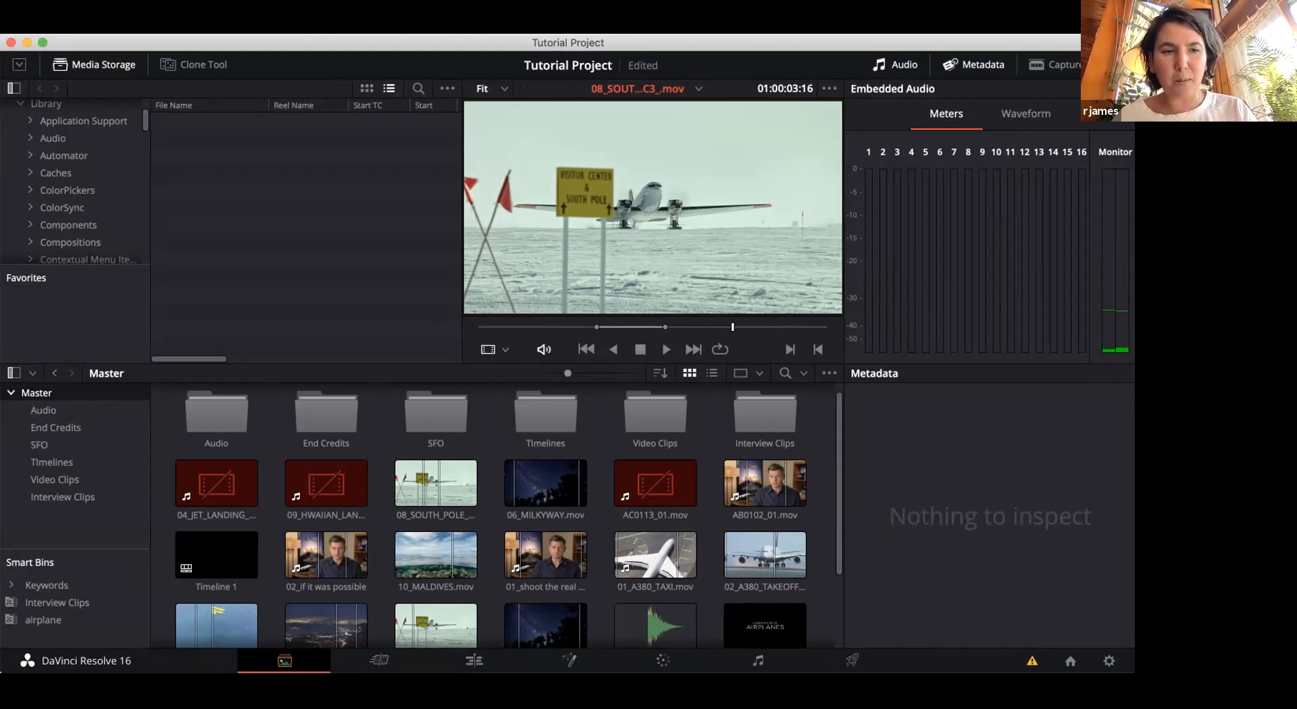
scroll(494, 519, "down", 2)
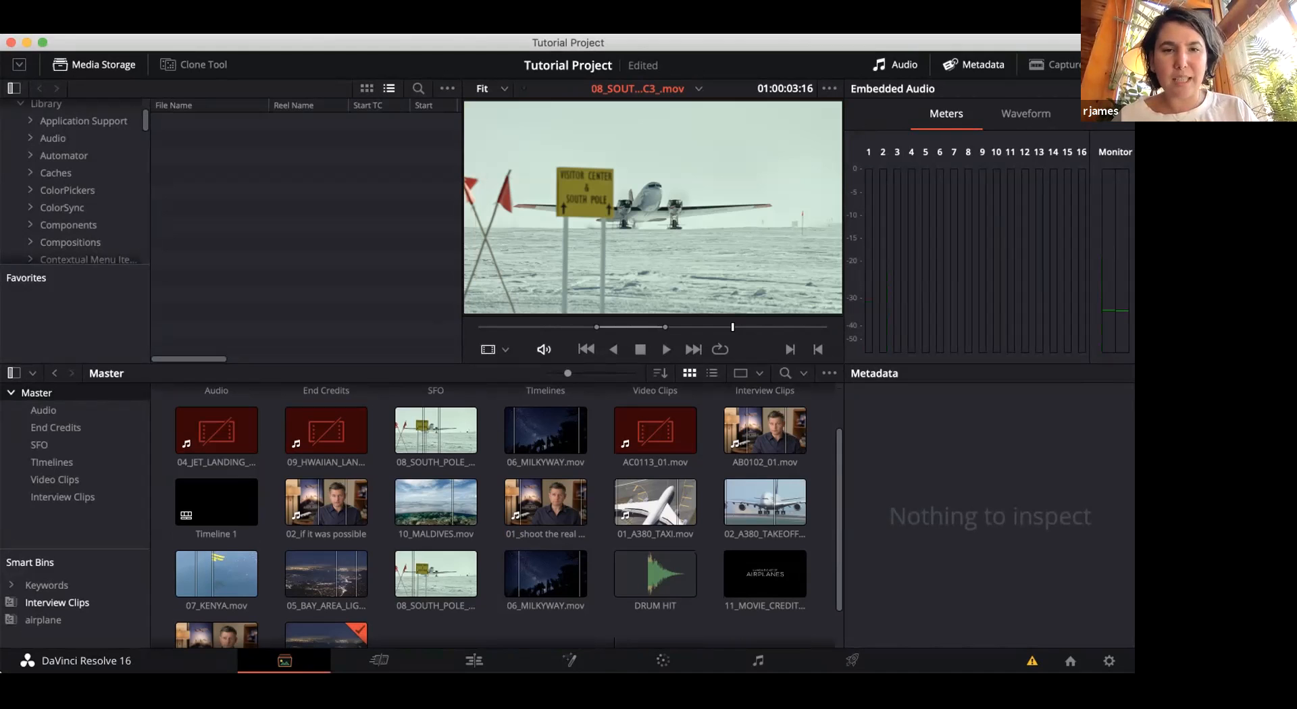
left_click(57, 603)
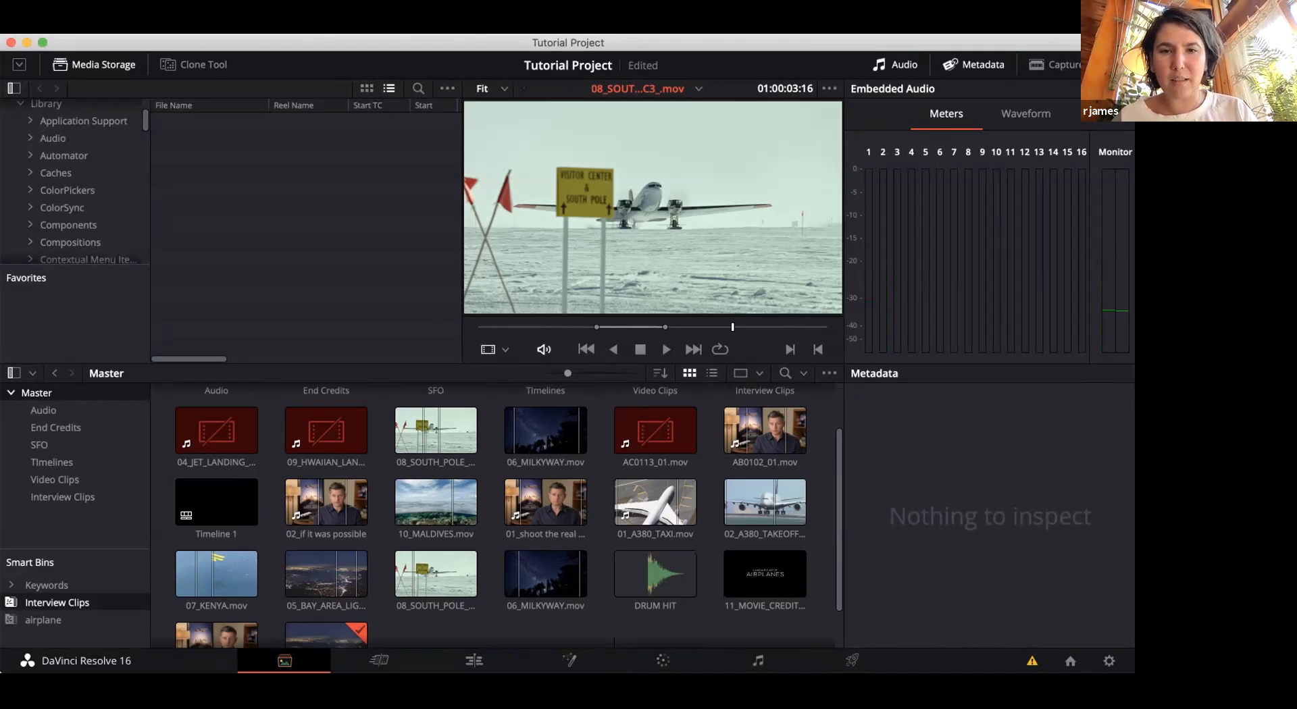
left_click(330, 424)
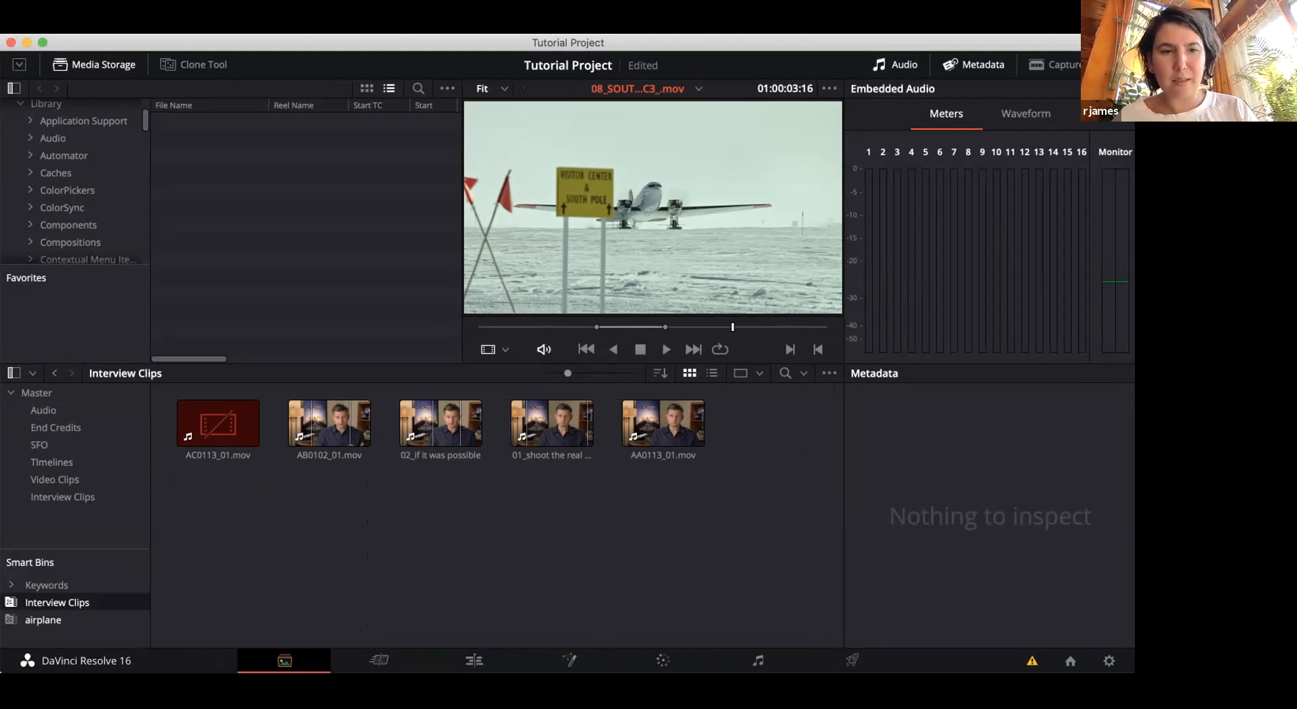
left_click(43, 621)
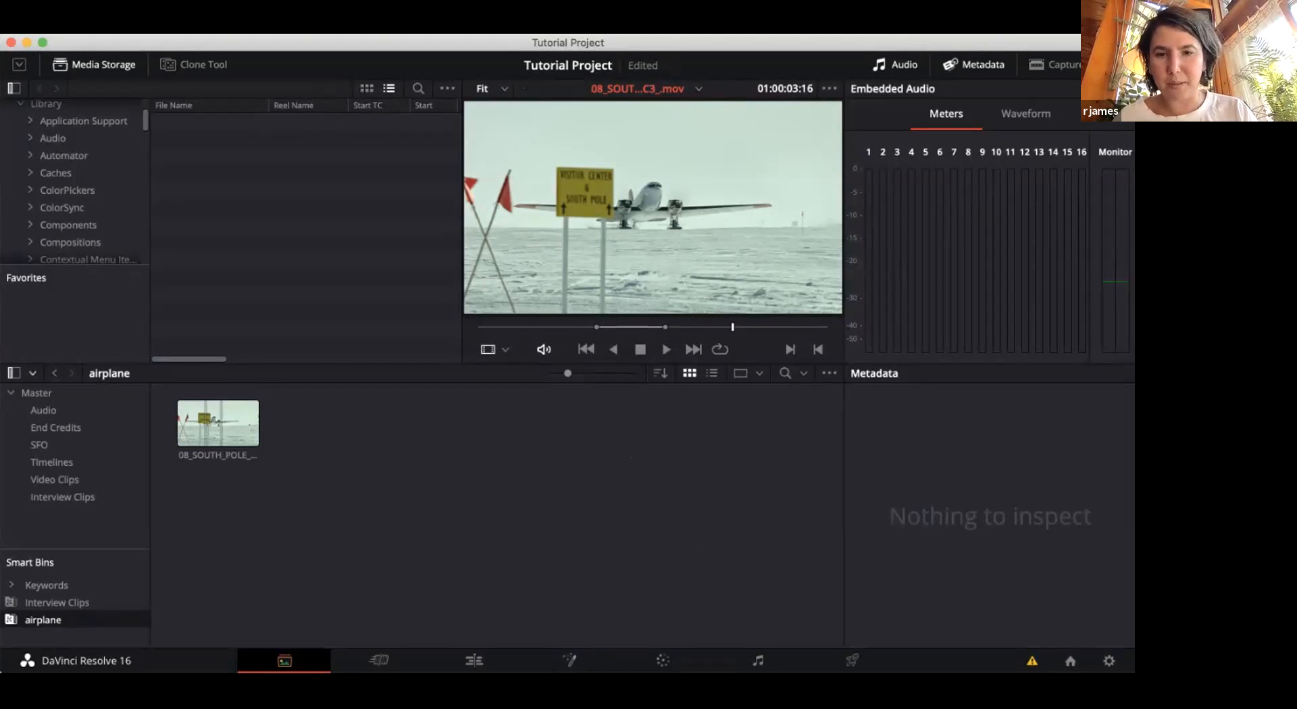
Add the keyword airplane to the metadata of the 01_A380_TAXI.mov clip in the Master bin
left_click(36, 393)
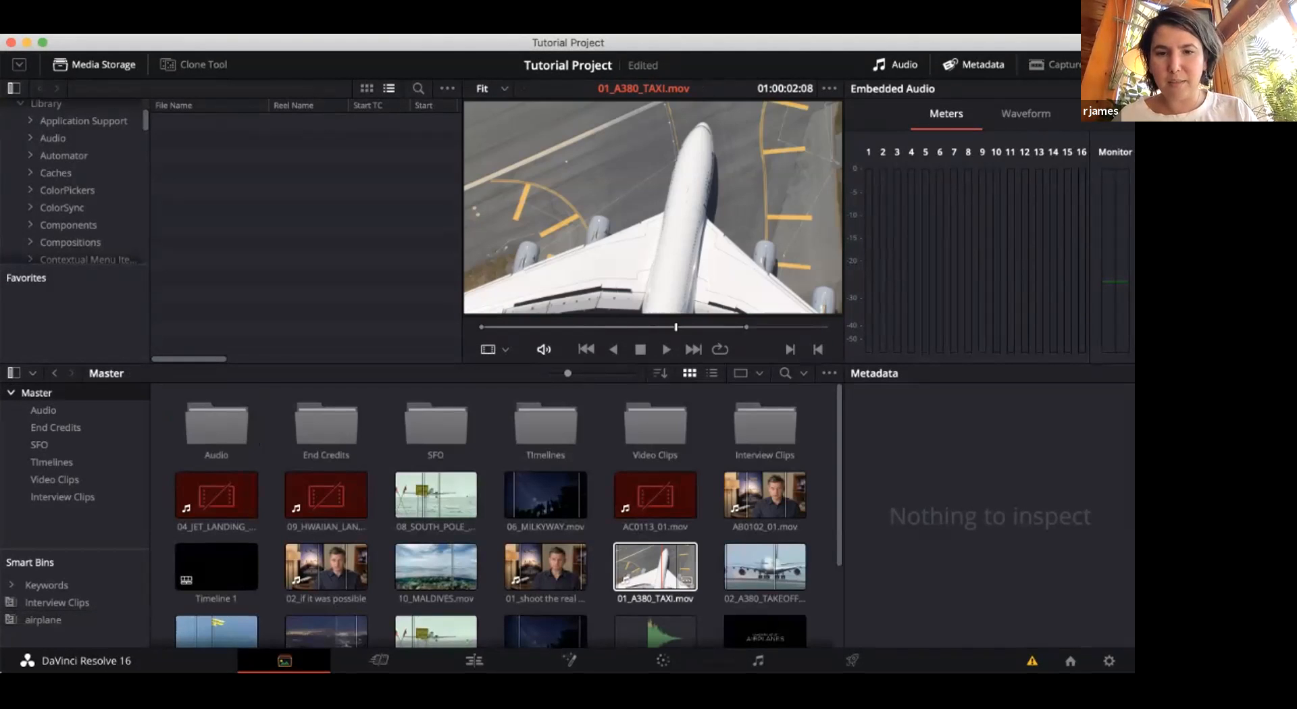
left_click(662, 568)
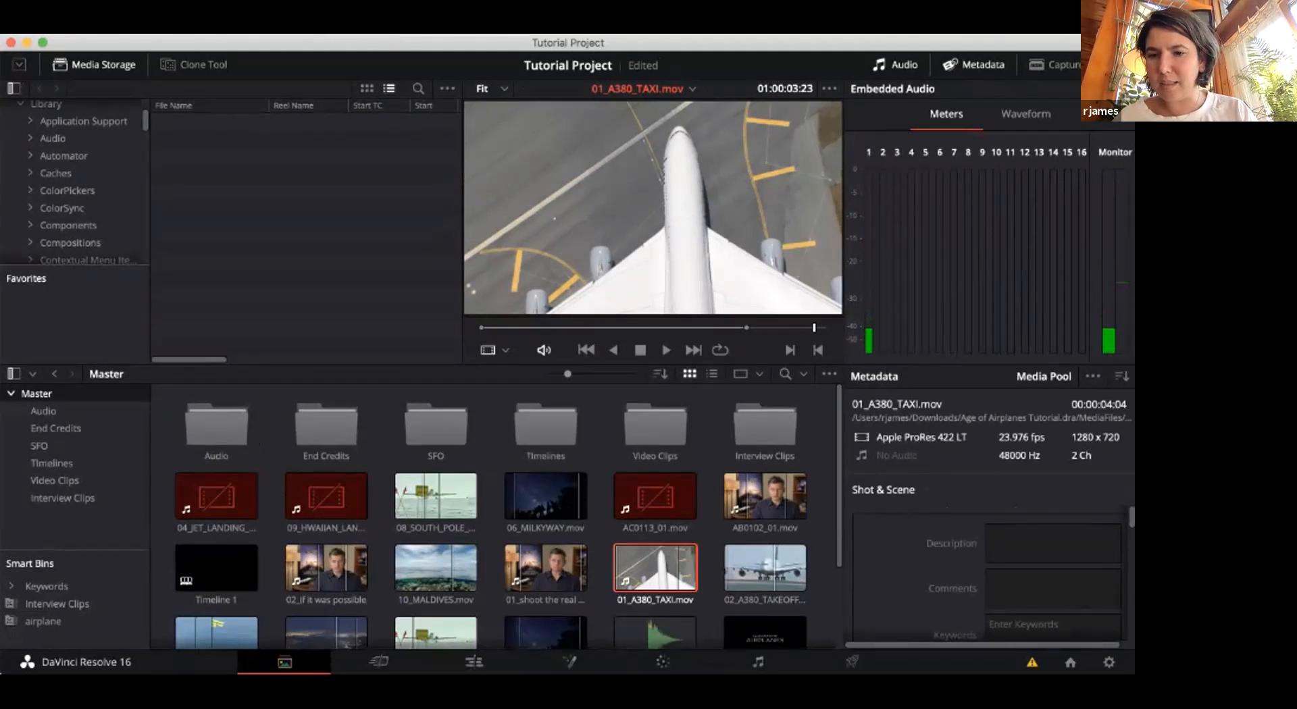
scroll(1054, 562, "down", 3)
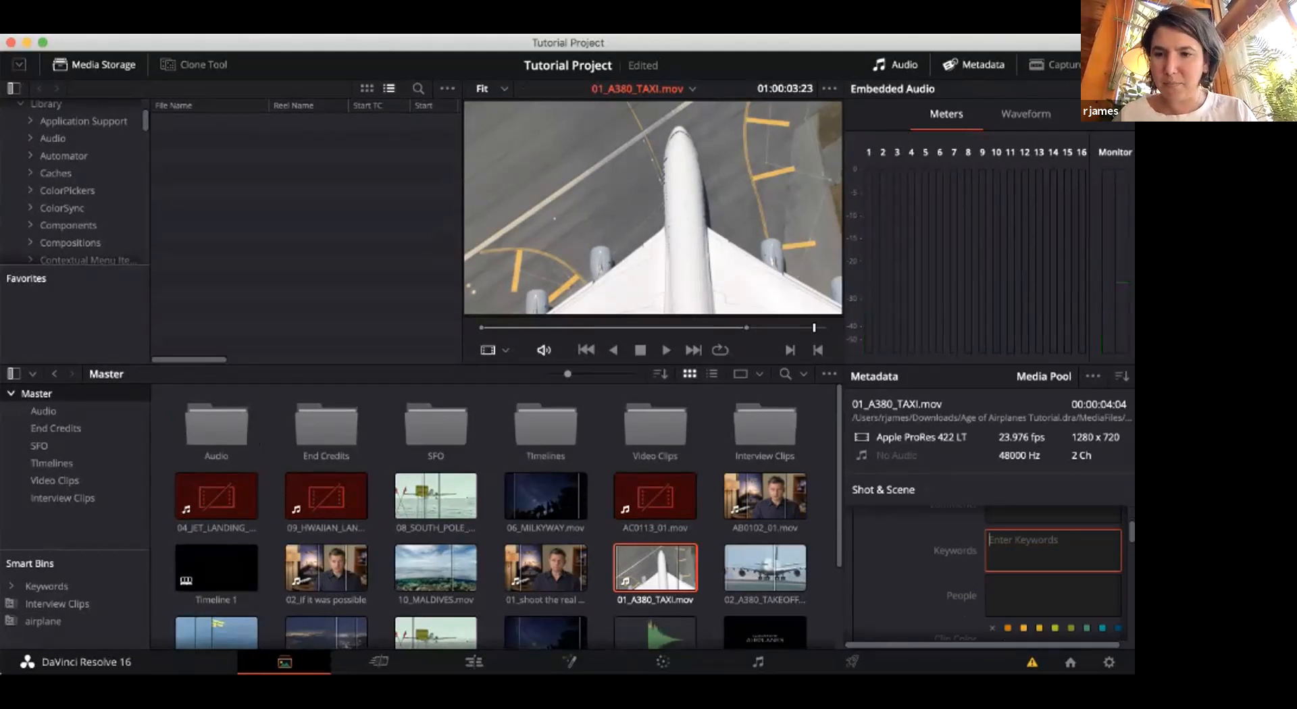
type("airplace")
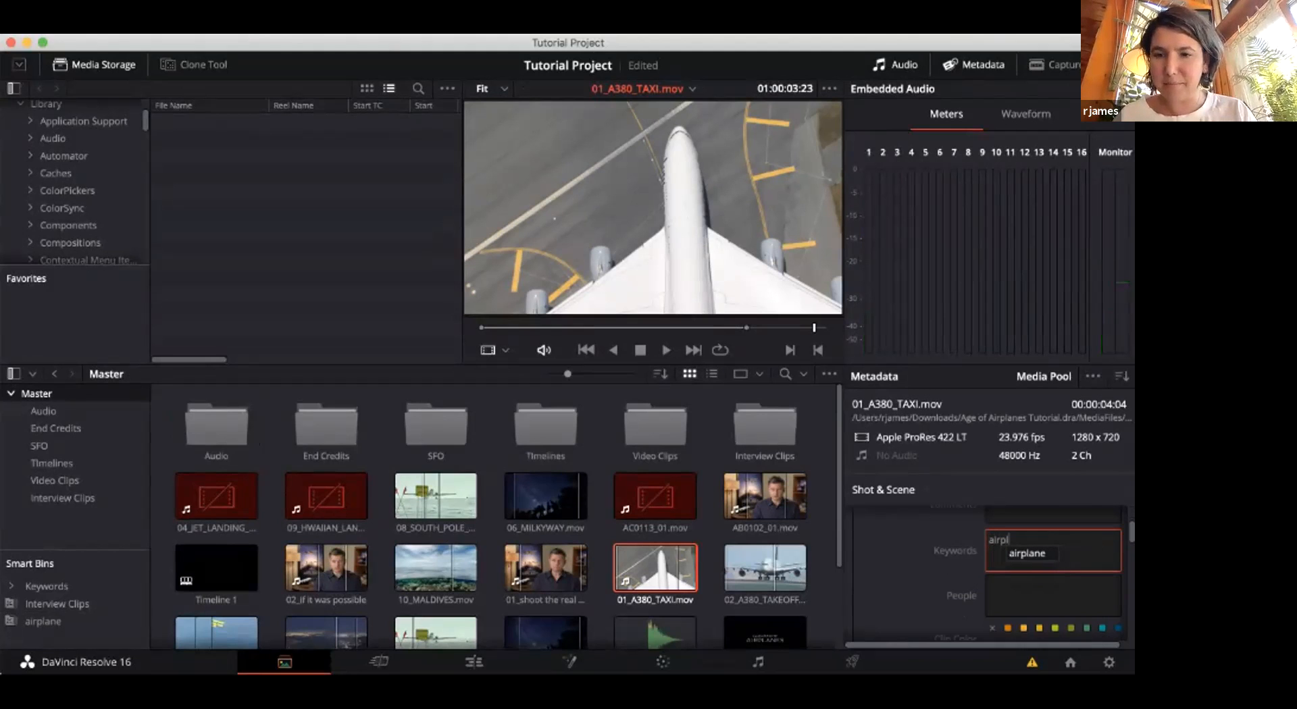
key("BackSpace")
key("BackSpace")
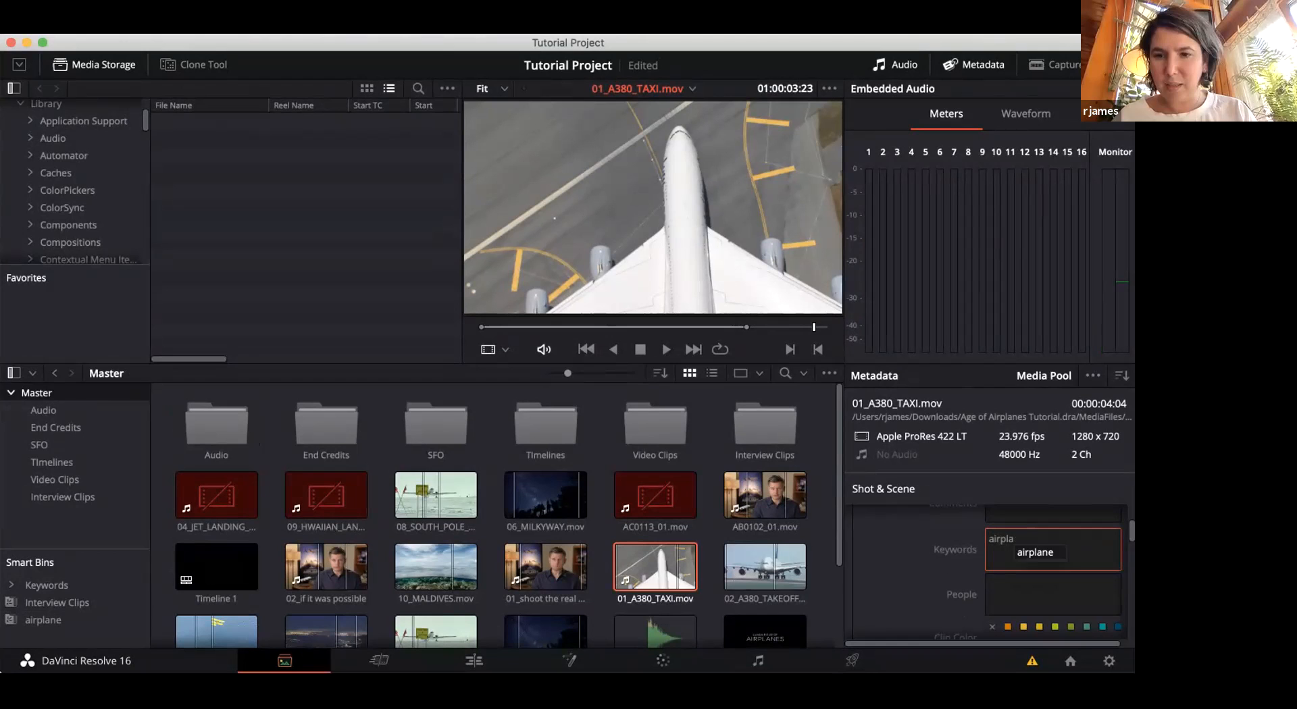
type("ne")
key("Return")
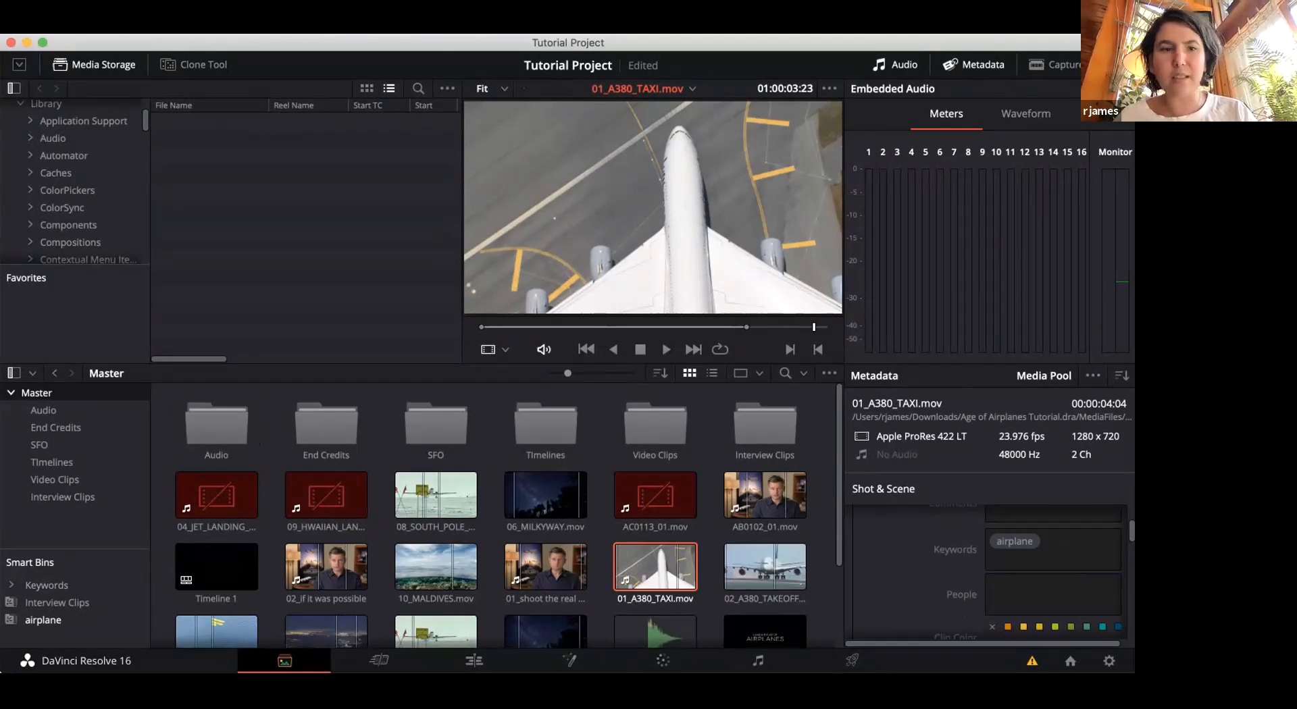
Check the contents of the airplane smart bin, then return to the Master bin and select Timeline 1
left_click(43, 620)
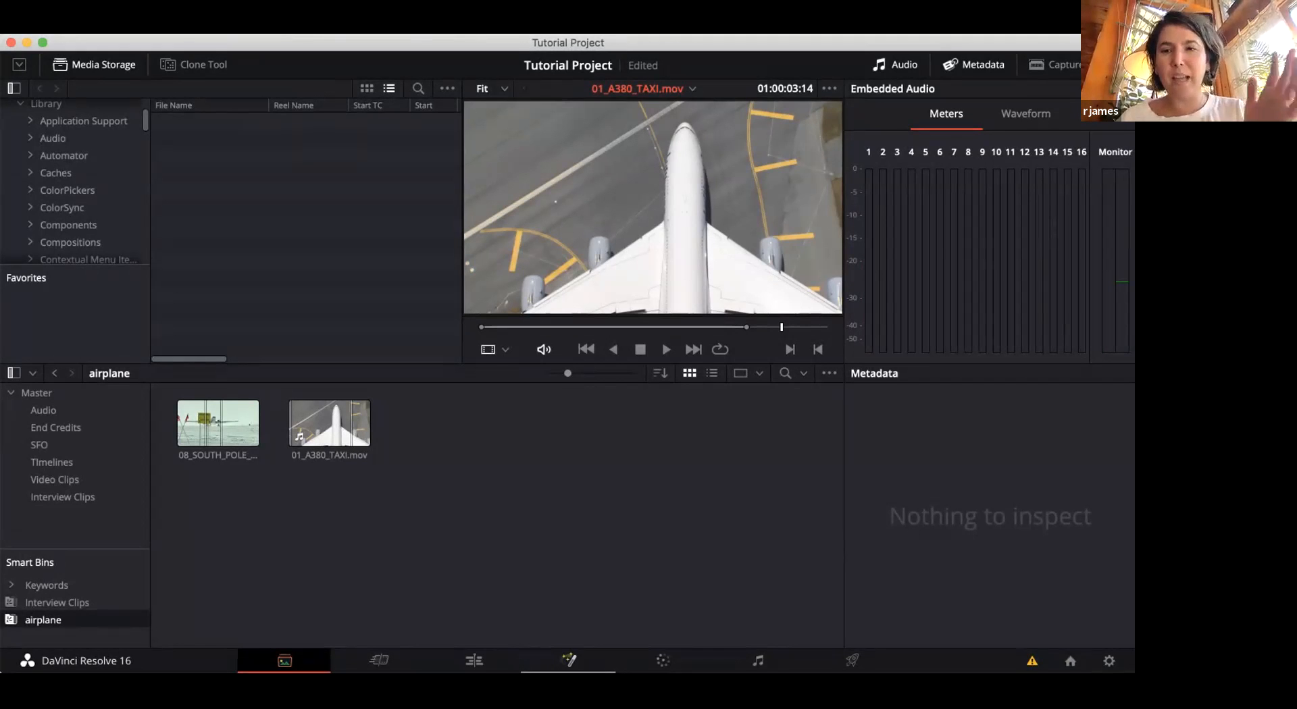
left_click(37, 393)
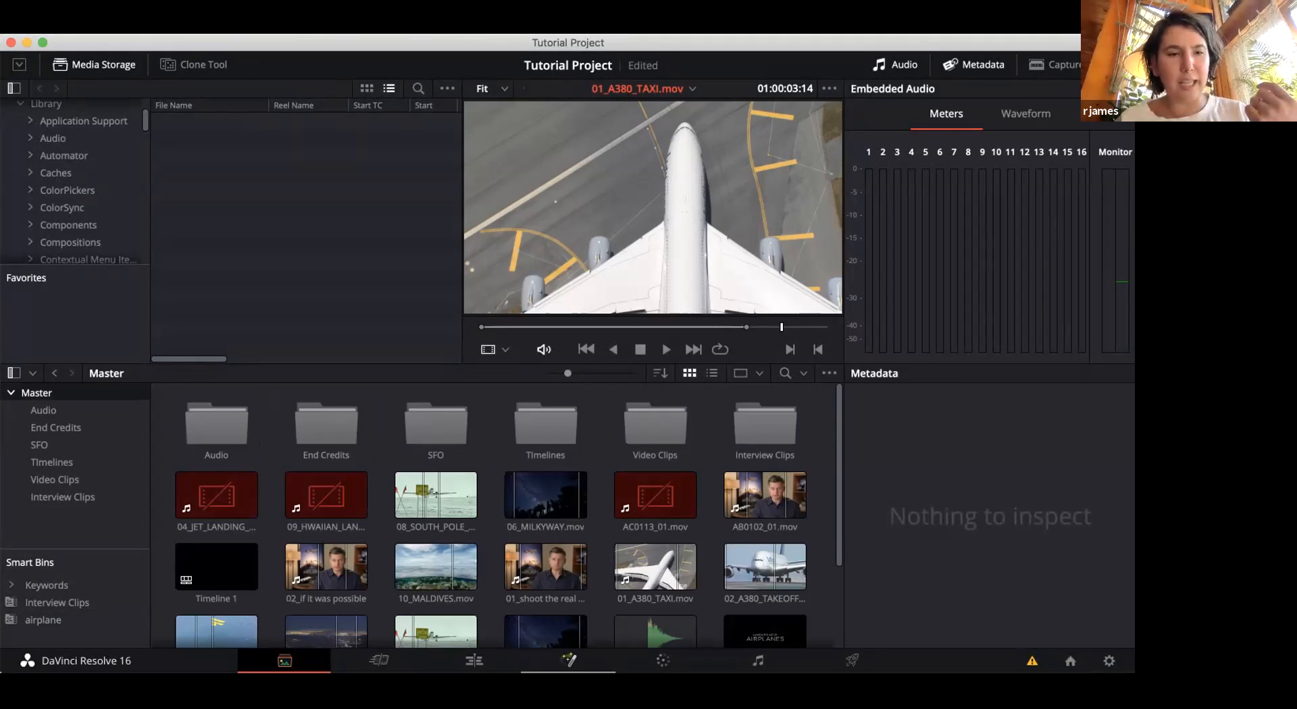
left_click(216, 568)
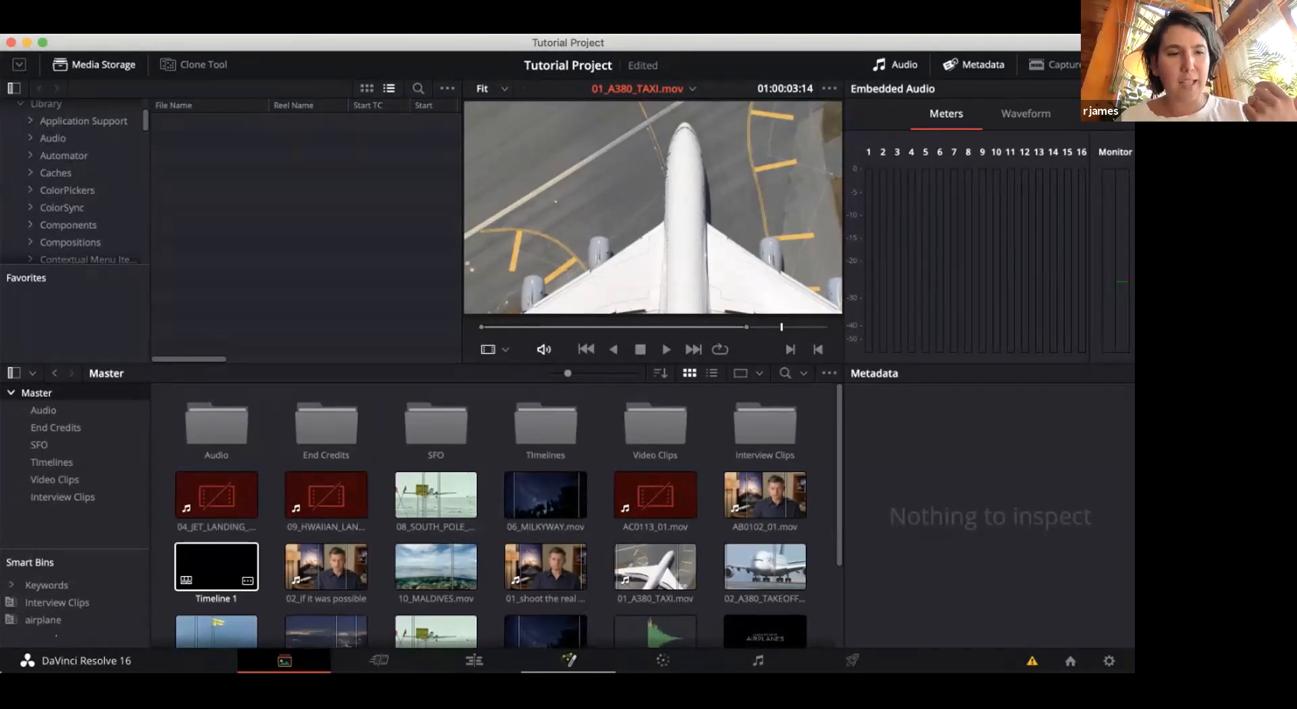
left_click(41, 621)
right_click(57, 620)
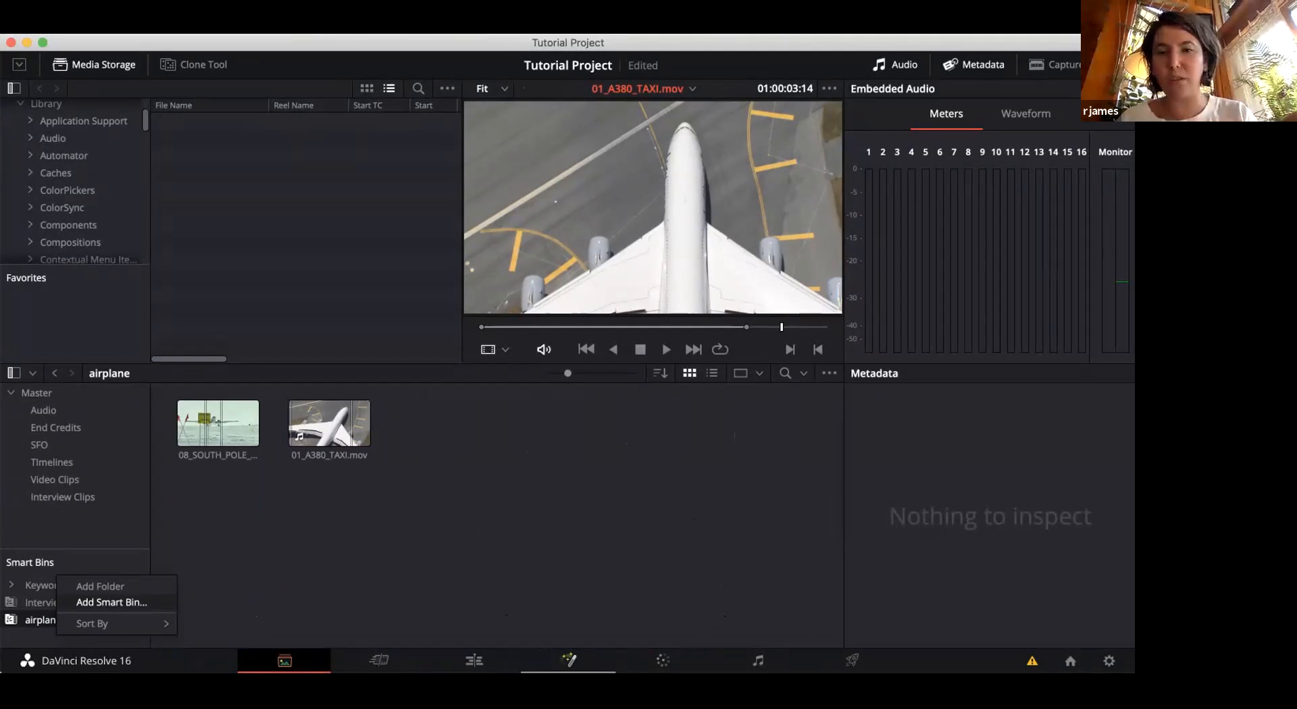
left_click(112, 602)
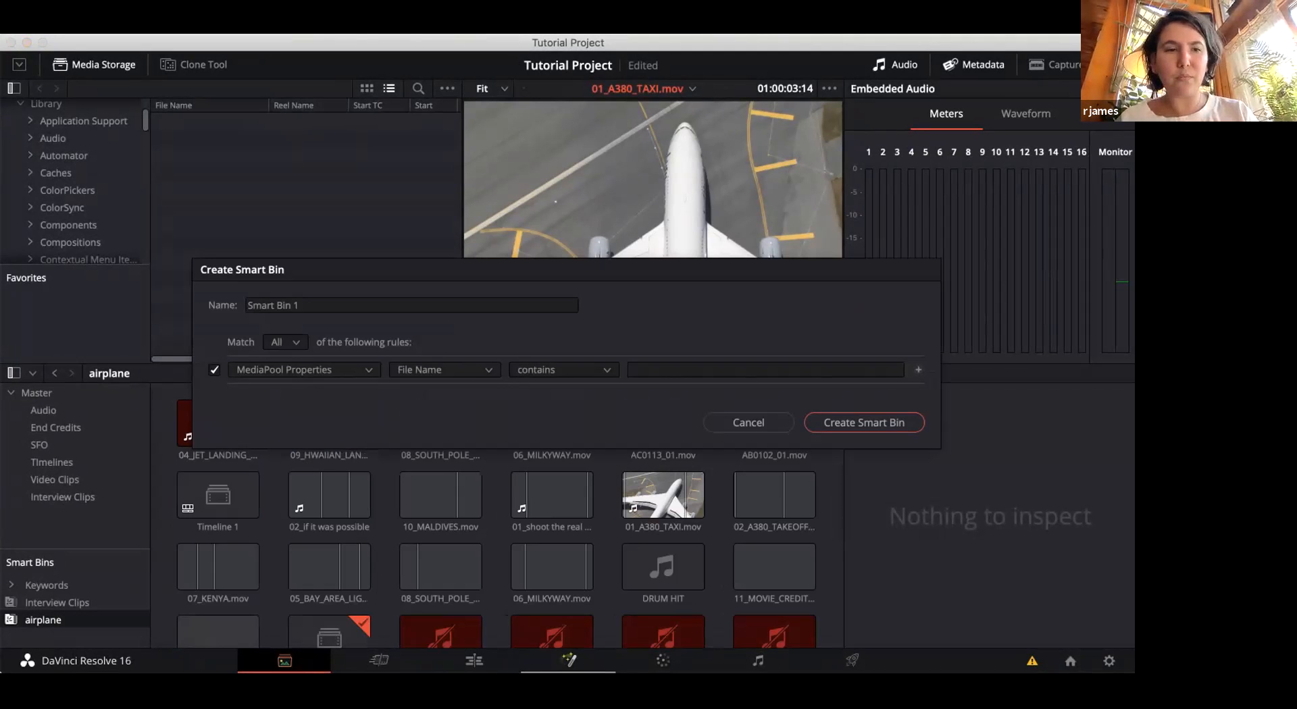
left_click(338, 306)
left_click(749, 423)
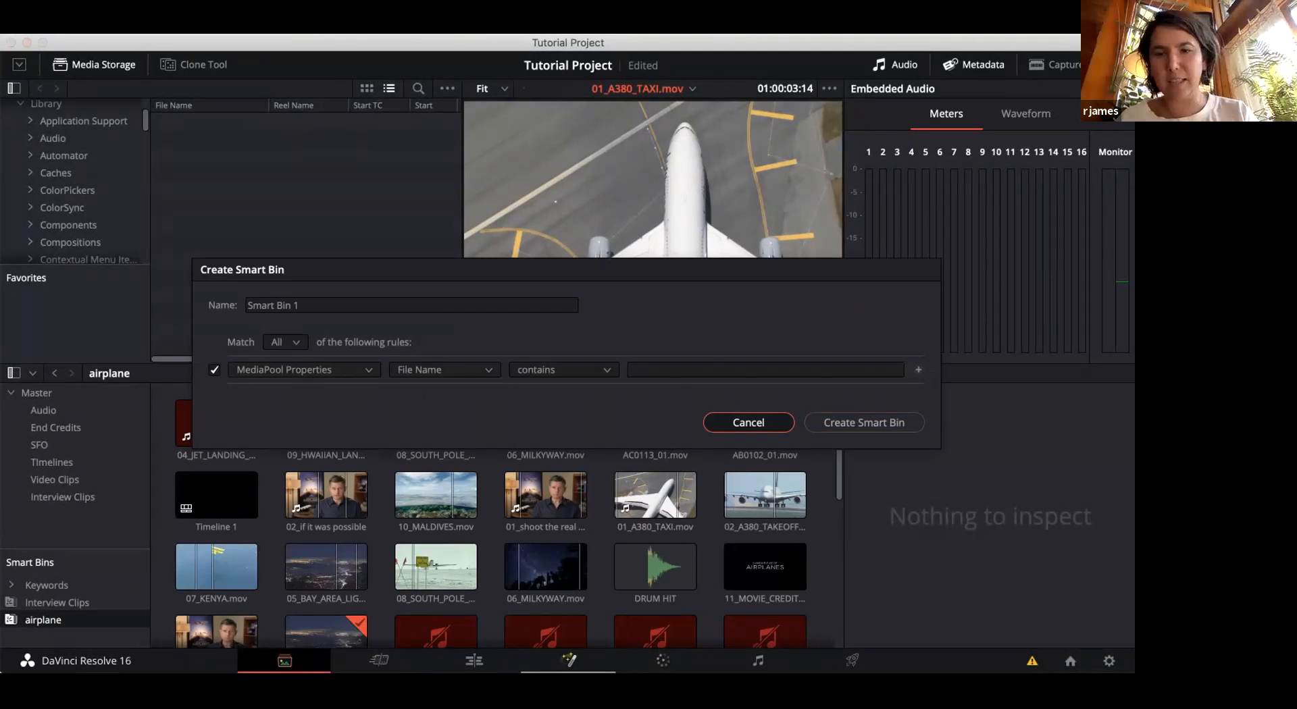
Review the folders, clips and timelines in the Master bin from beginning to end
left_click(36, 394)
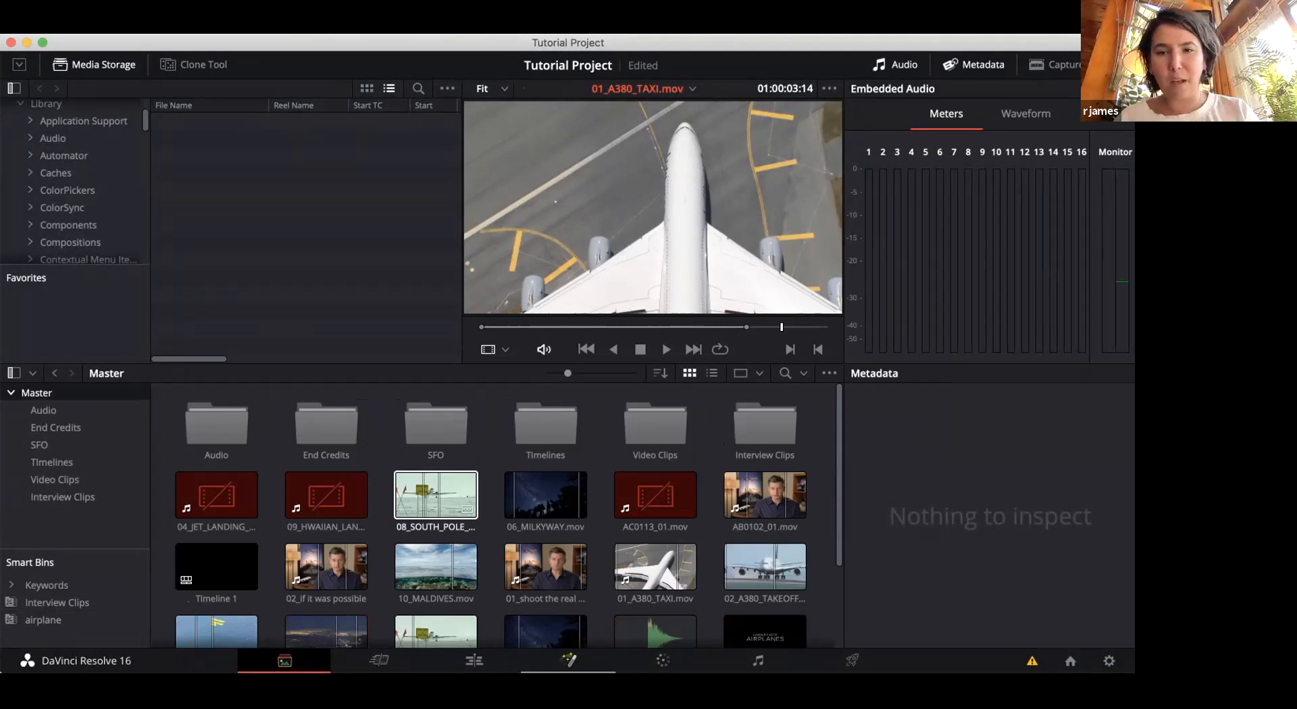
scroll(217, 541, "down", 5)
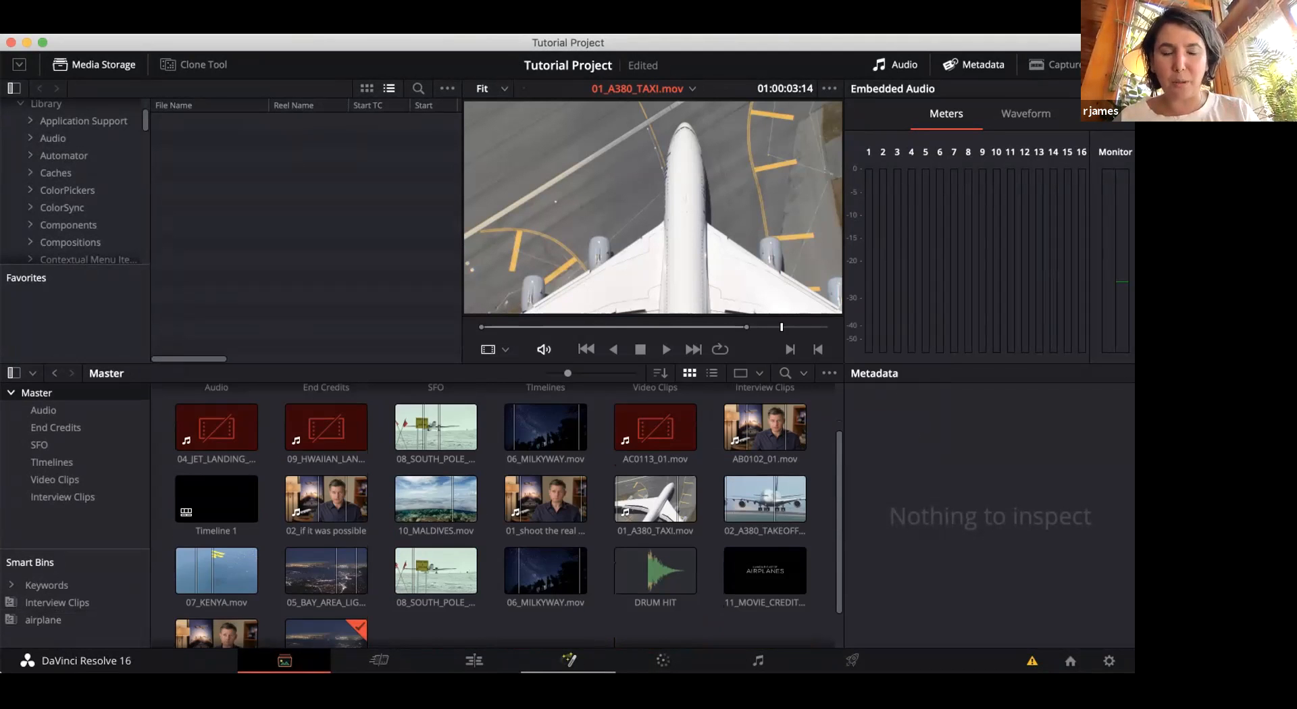
scroll(218, 541, "up", 5)
scroll(218, 542, "down", 3)
scroll(217, 541, "up", 3)
scroll(218, 541, "down", 3)
scroll(217, 541, "up", 2)
scroll(494, 516, "up", 1)
scroll(493, 516, "down", 3)
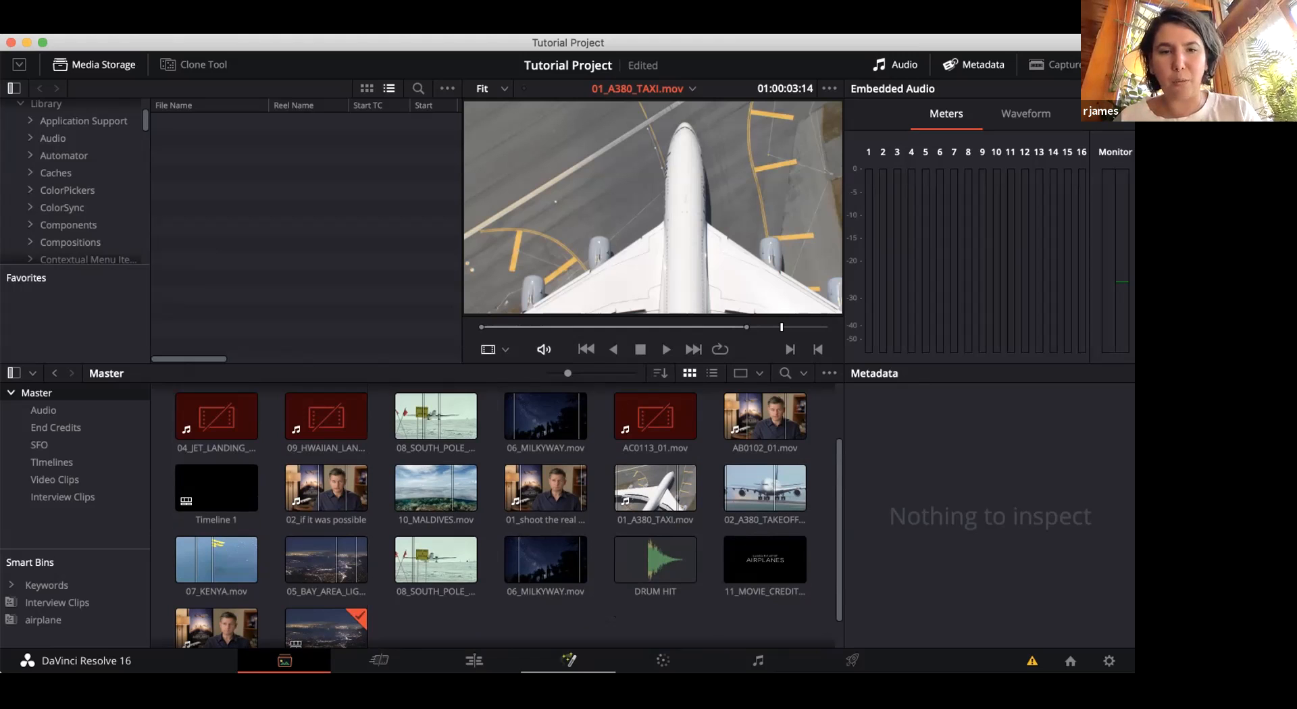
scroll(493, 516, "up", 3)
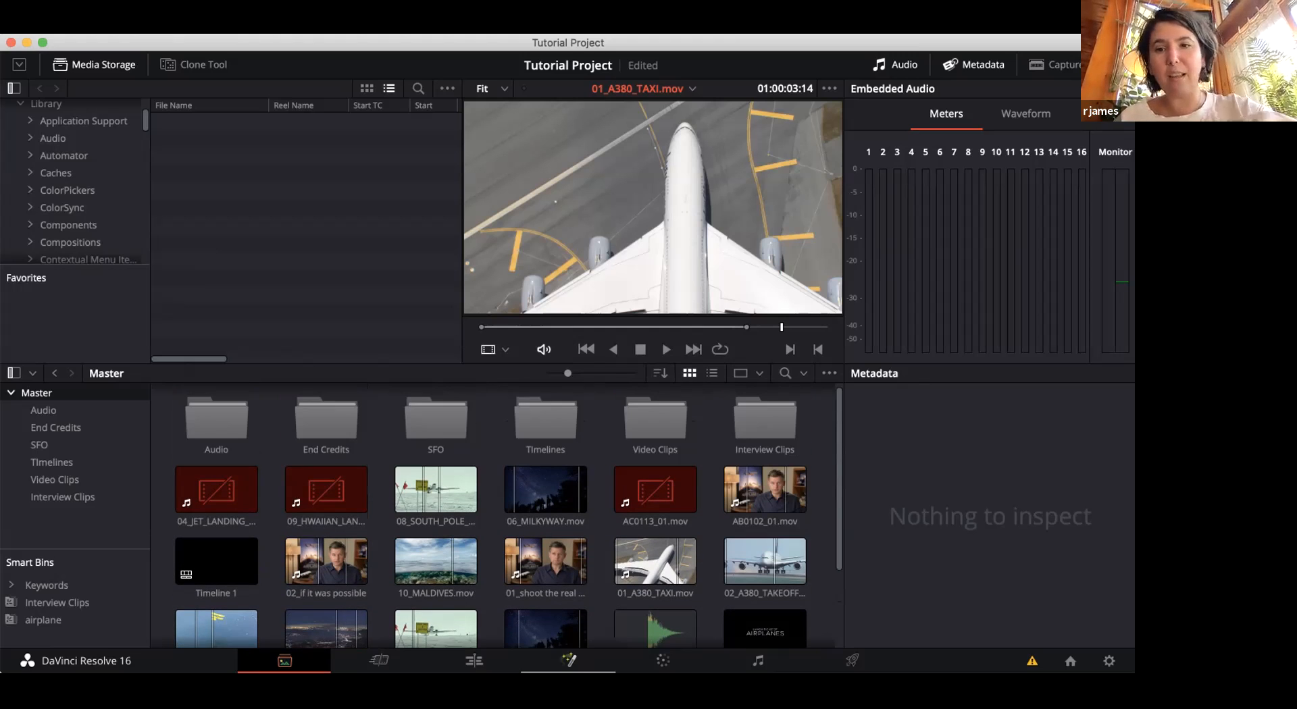
scroll(493, 516, "down", 4)
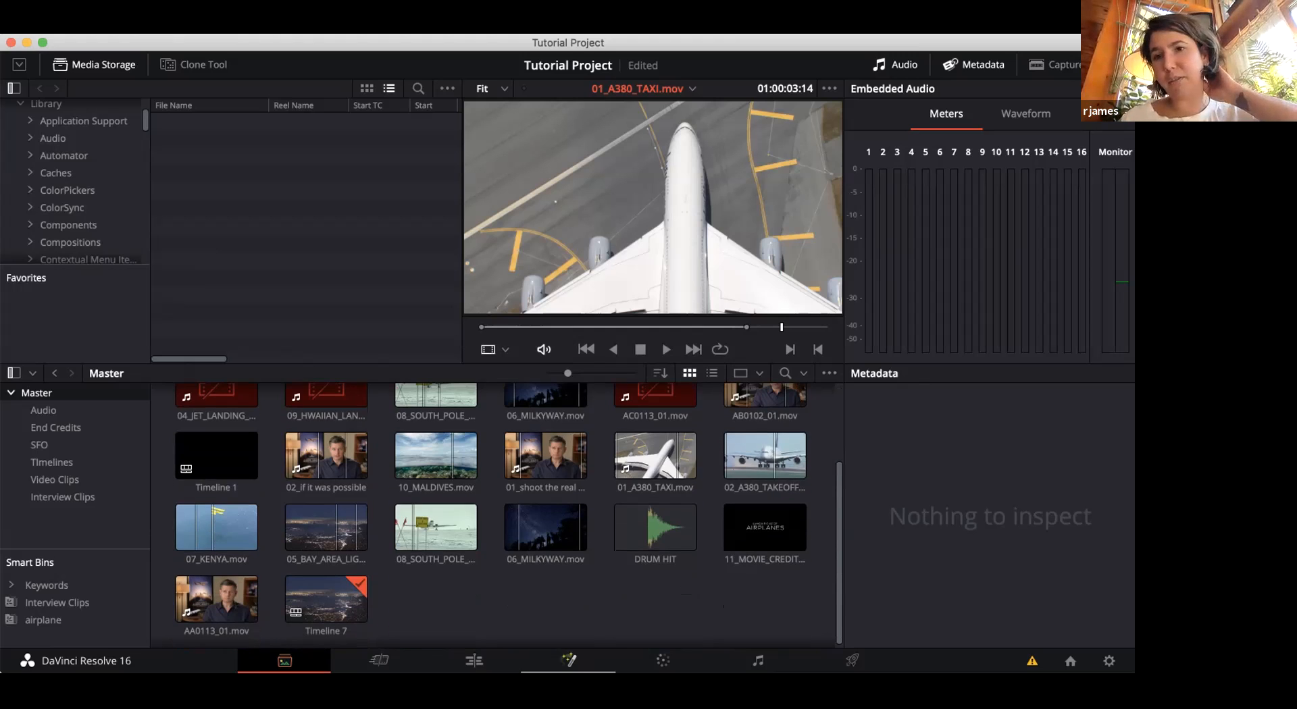
scroll(493, 516, "up", 3)
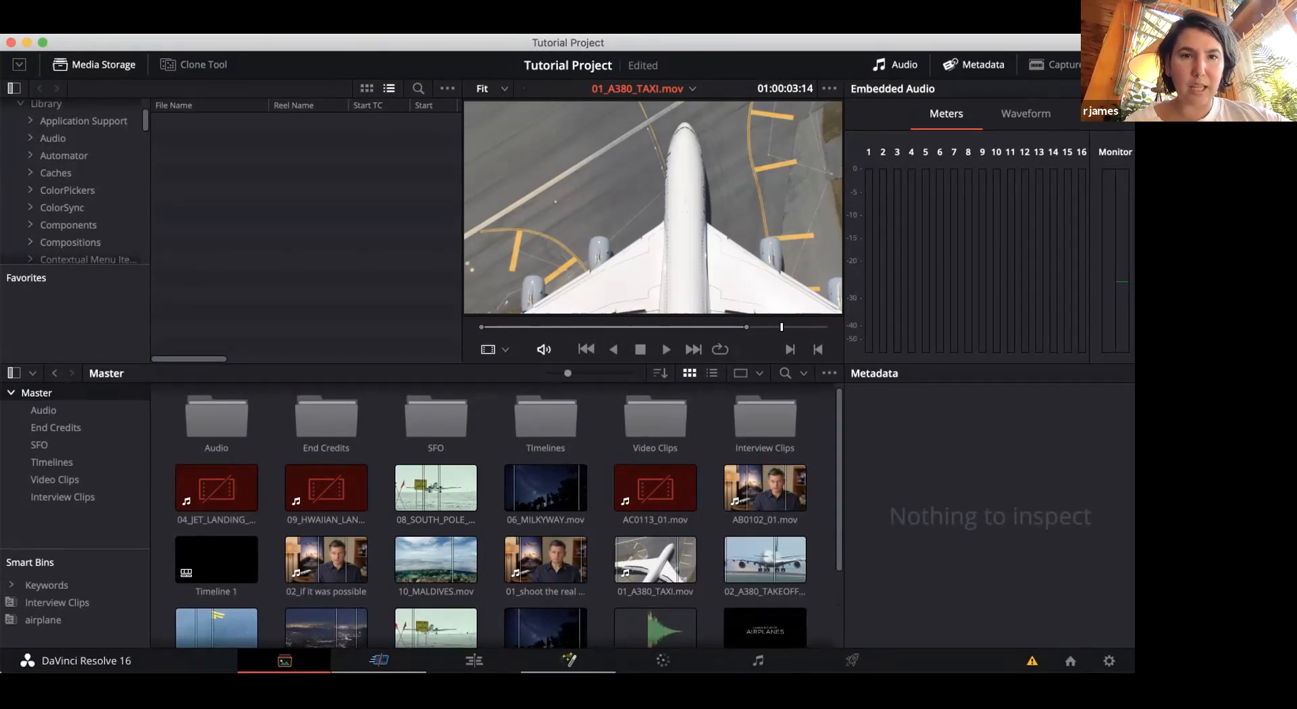
Switch to the Cut page and open the 10_MALDIVES.mov clip from the Master bin in the source viewer
left_click(379, 661)
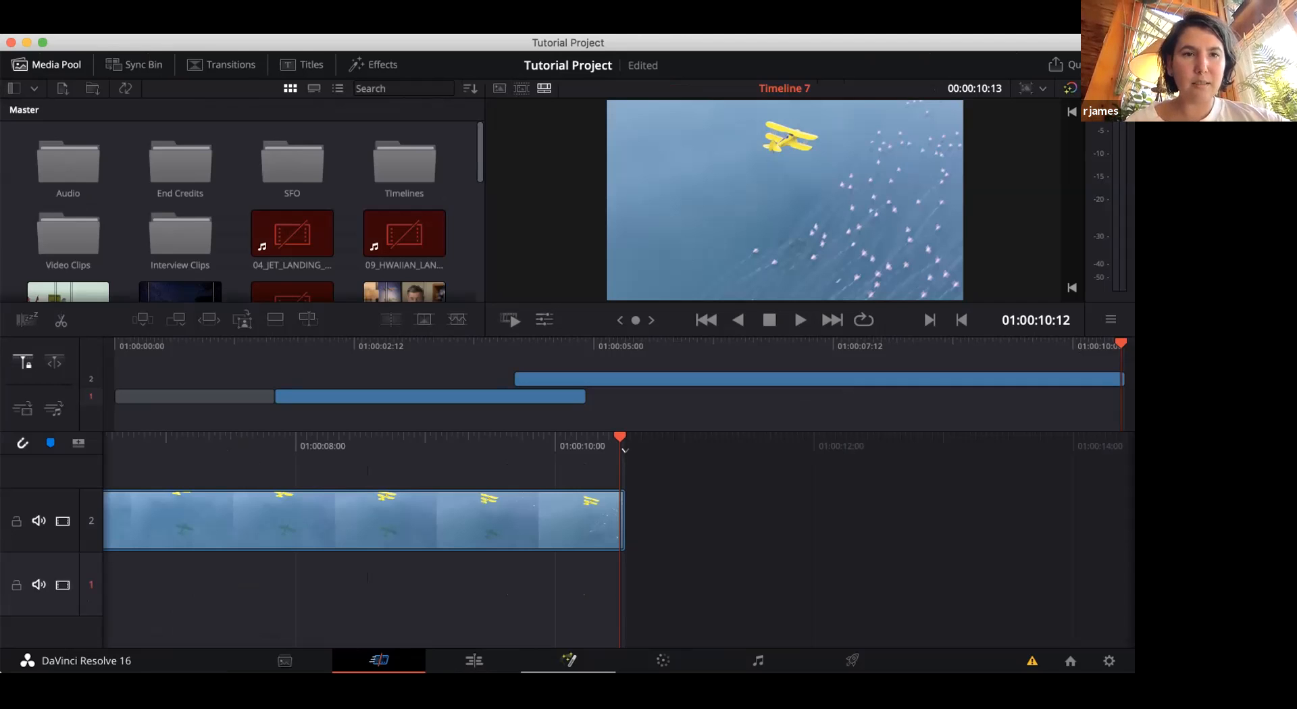
scroll(240, 211, "down", 3)
scroll(241, 211, "up", 3)
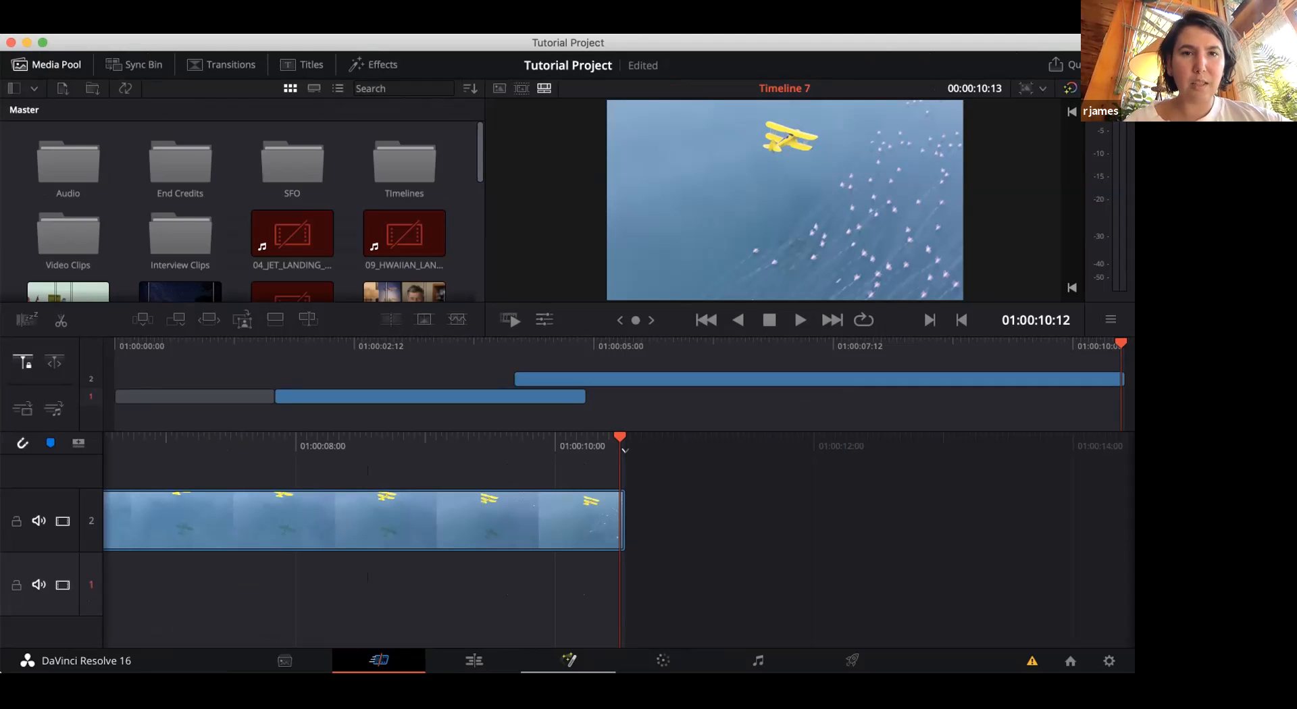
scroll(240, 211, "down", 5)
scroll(241, 211, "up", 4)
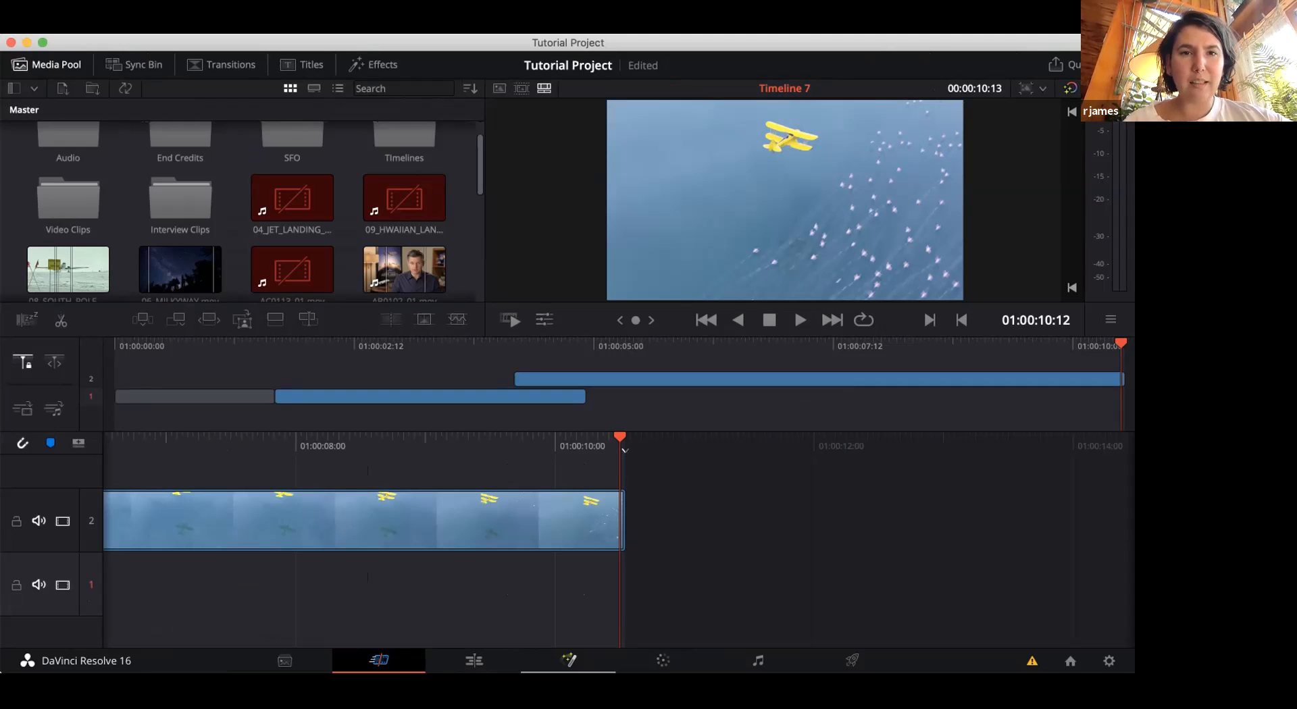
scroll(241, 211, "down", 4)
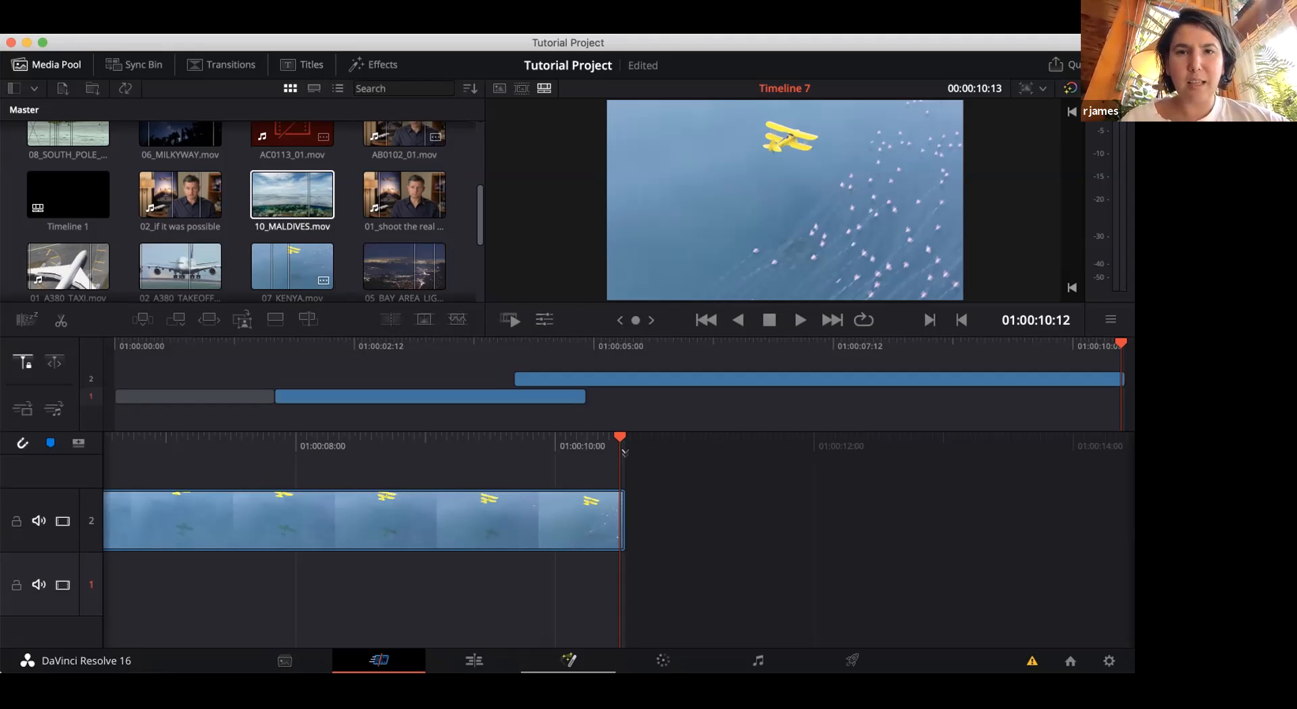
left_click(290, 195)
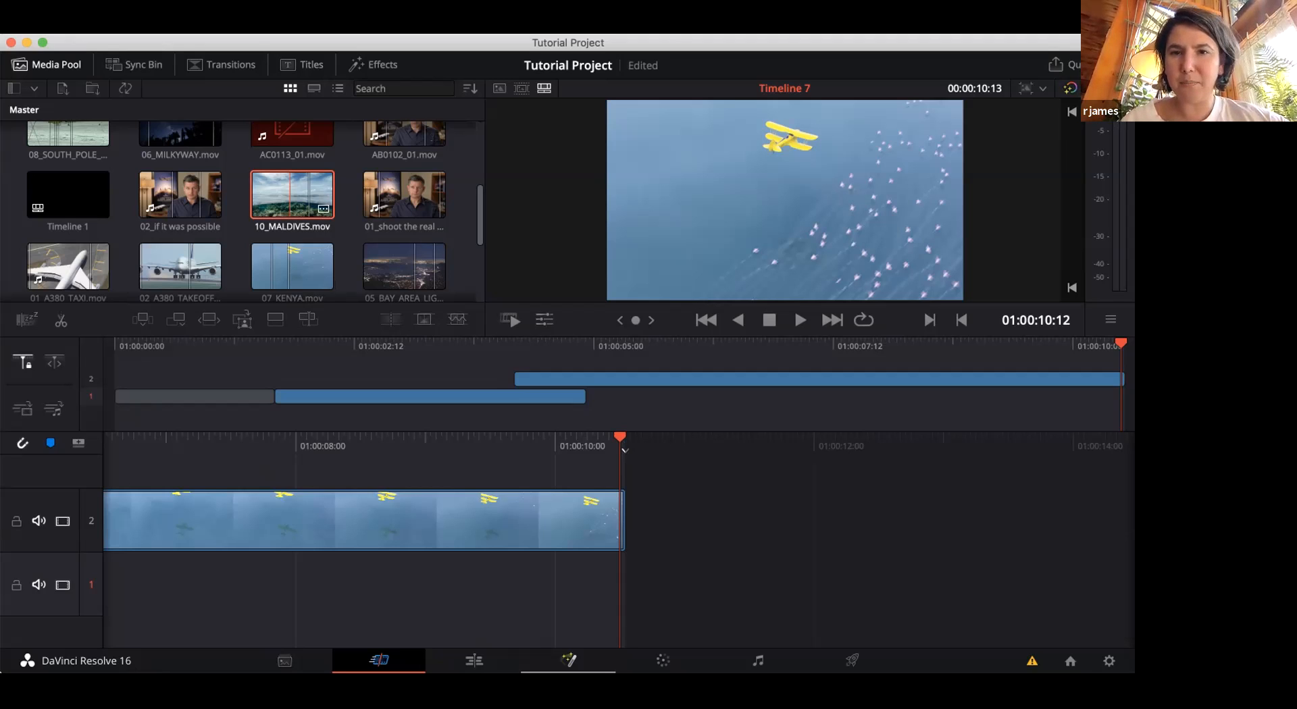
double_click(290, 196)
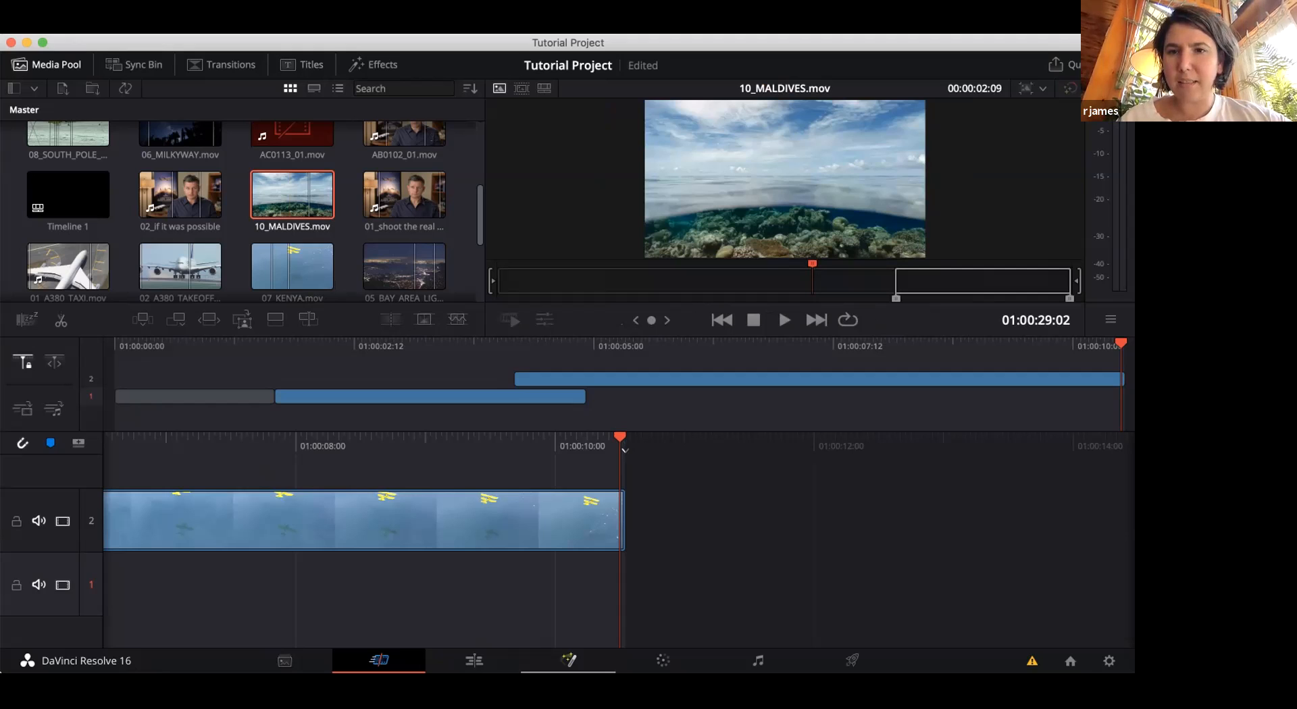
Move the in point of 10_MALDIVES.mov to 01:00:29:11 and mark a new in point at 01:00:25:23
left_click_drag(896, 298, 883, 298)
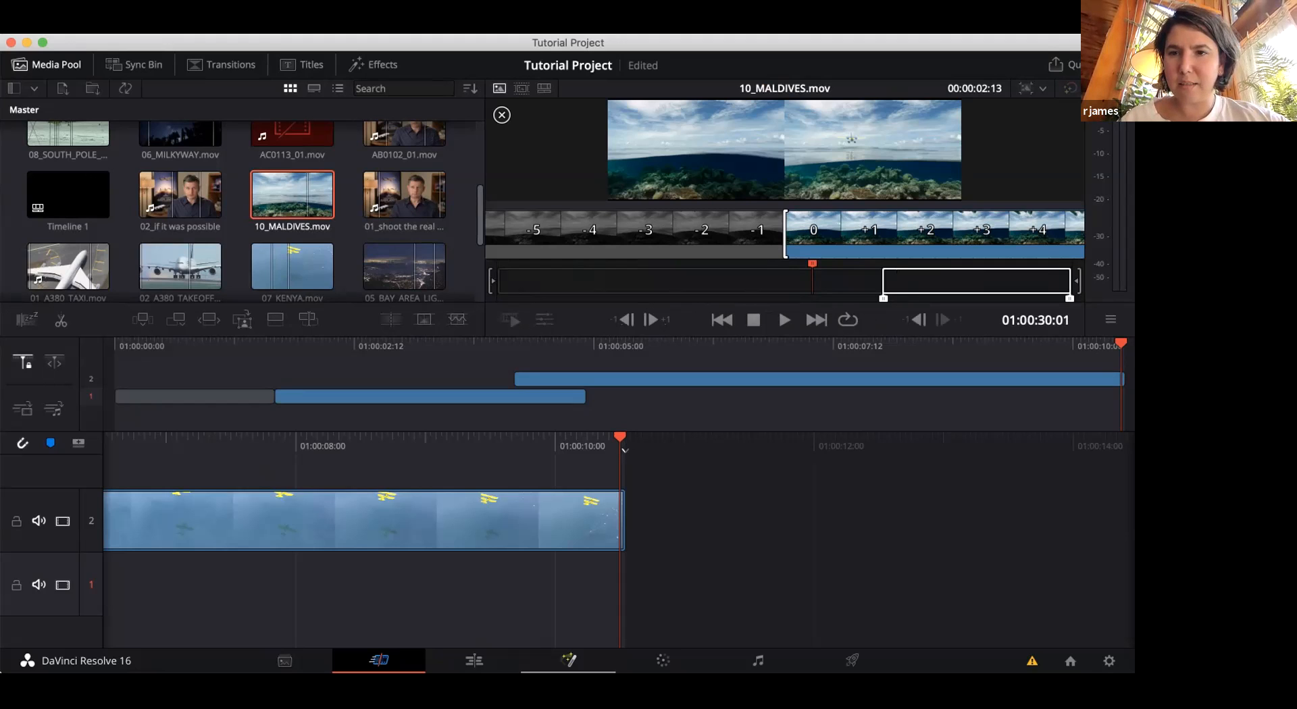
mouse_move(1069, 298)
left_mouse_down()
mouse_move(980, 298)
mouse_move(1069, 298)
left_mouse_up()
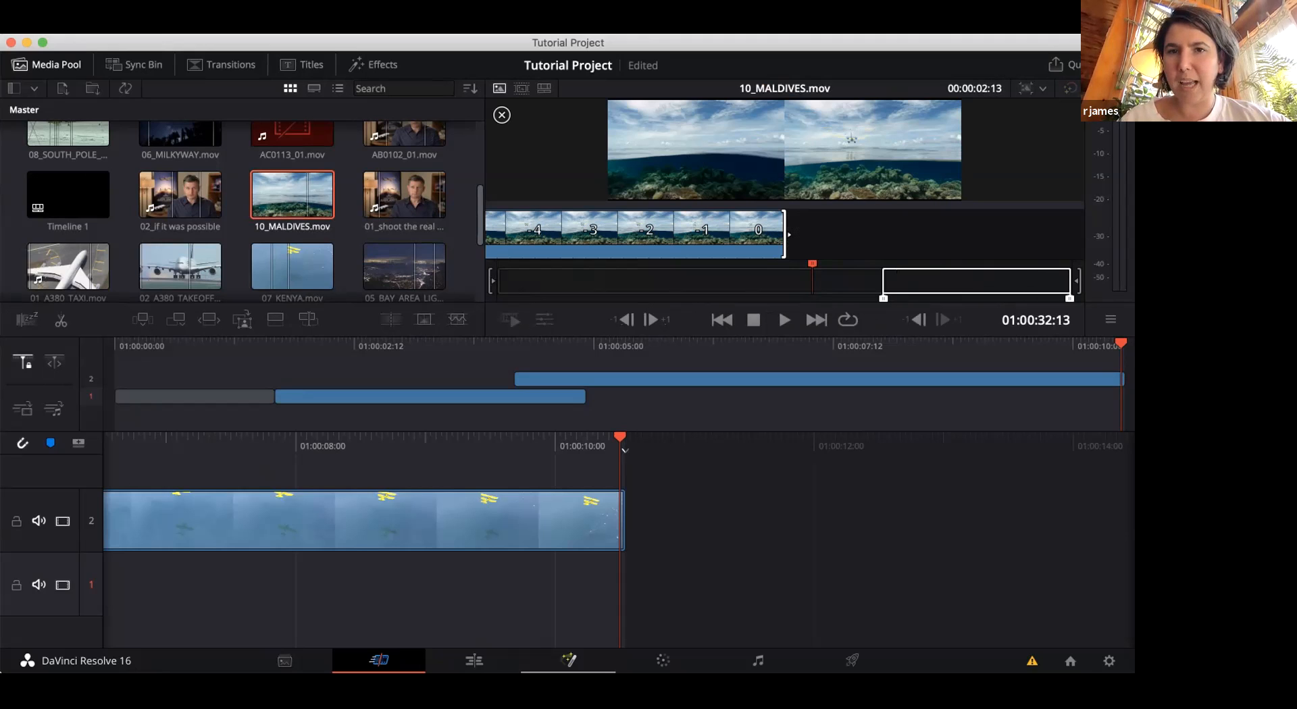
left_click_drag(883, 298, 841, 298)
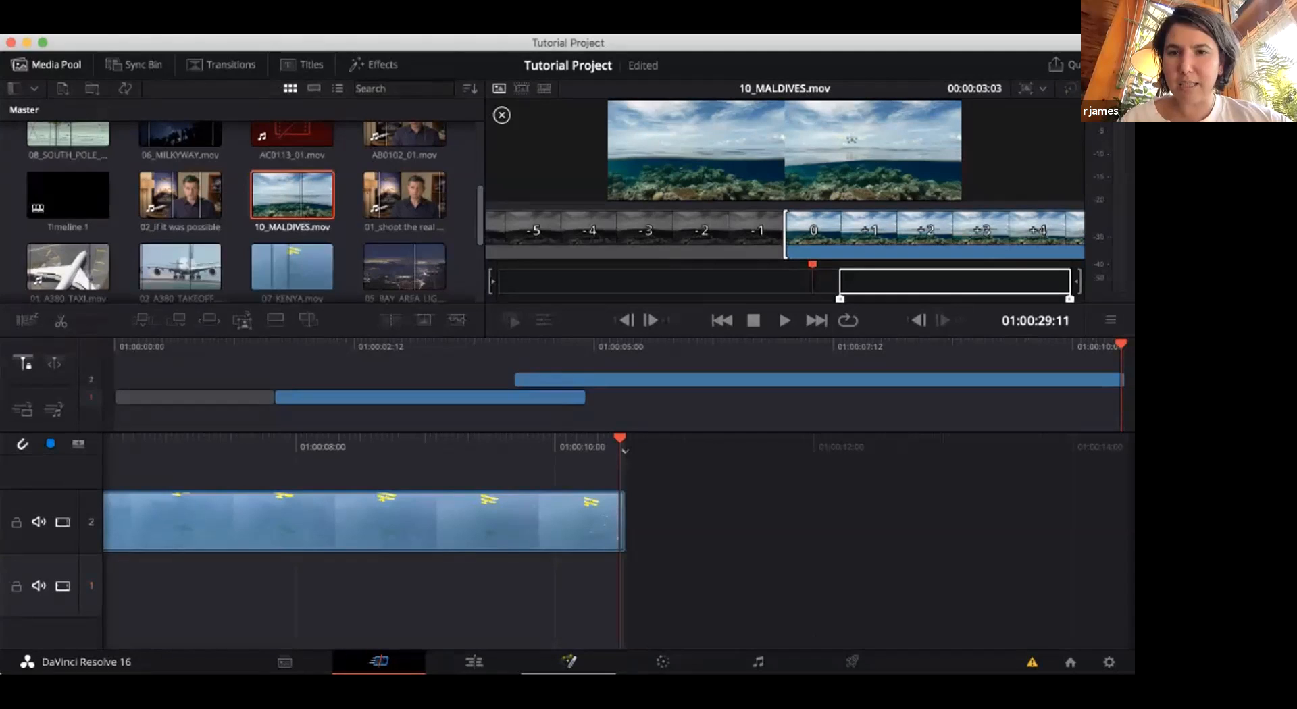
left_click_drag(812, 265, 579, 265)
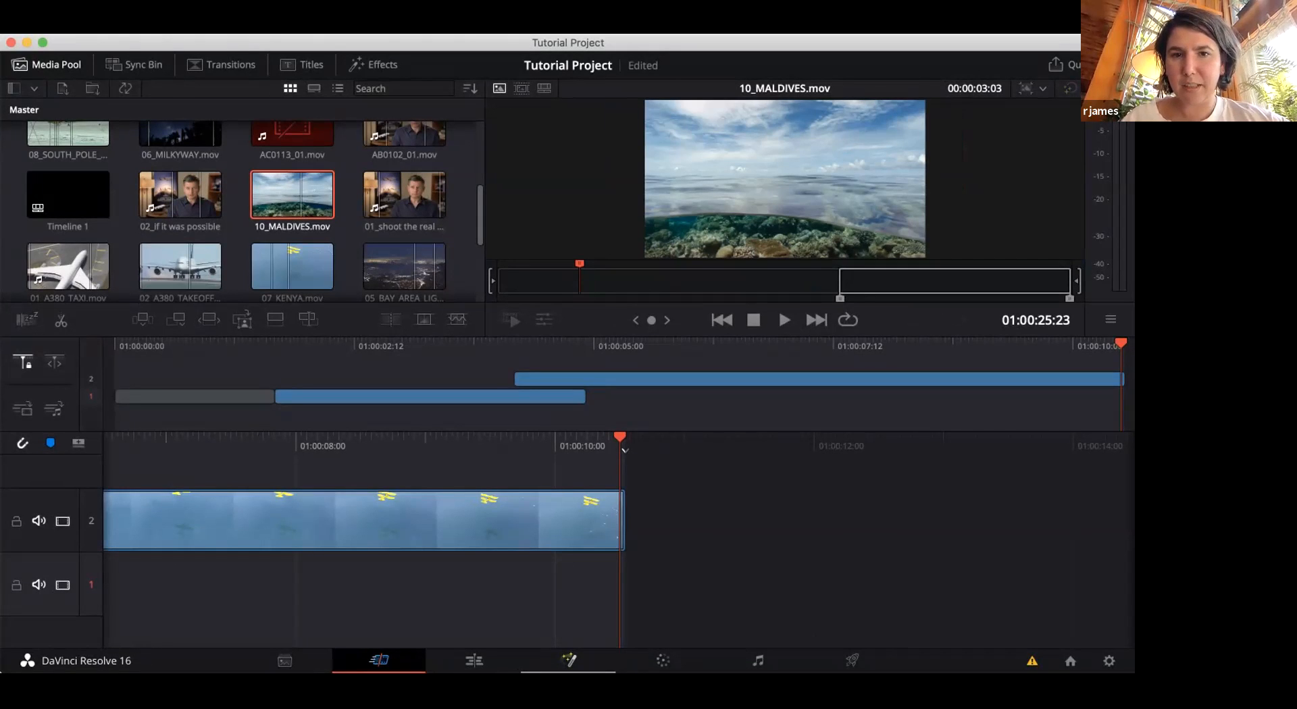
key("i")
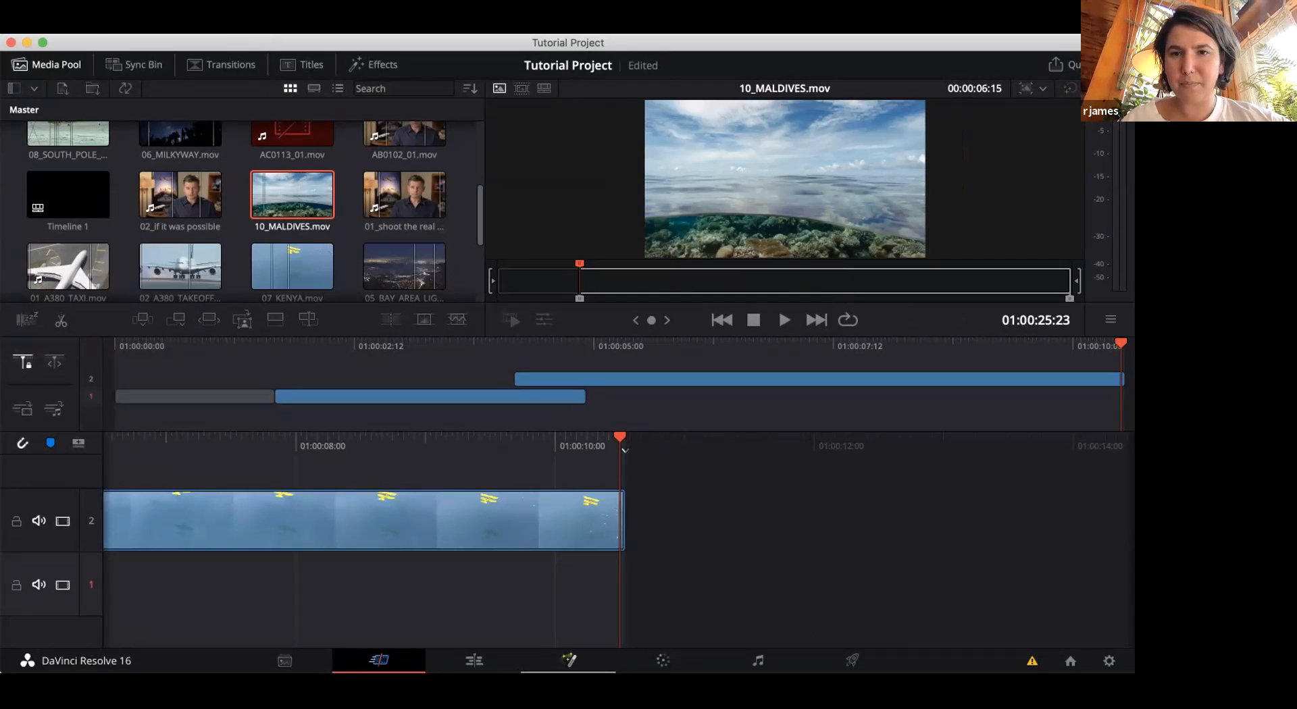
Trim the start of the 10_MALDIVES.mov source range to a duration of 00:00:04:06 and view the frame at 01:00:28:10
left_click(580, 298)
left_click_drag(580, 298, 629, 298)
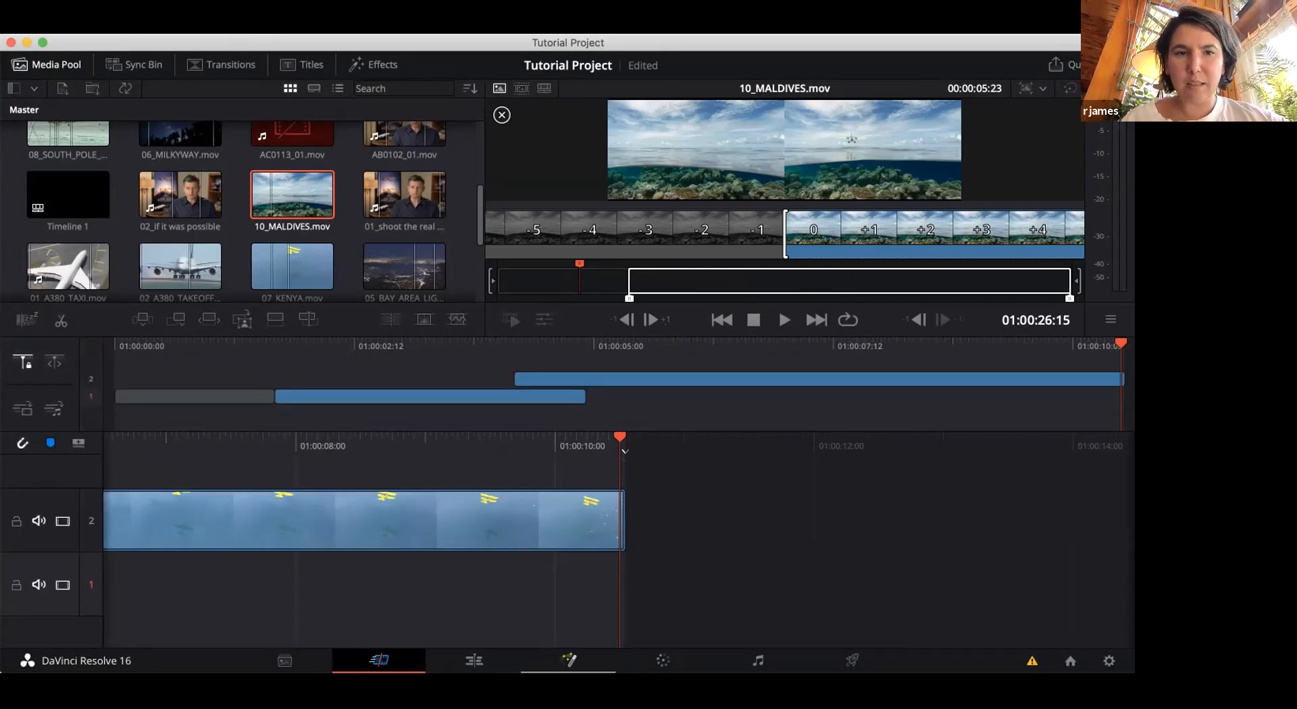
left_click_drag(629, 298, 756, 298)
left_click(763, 280)
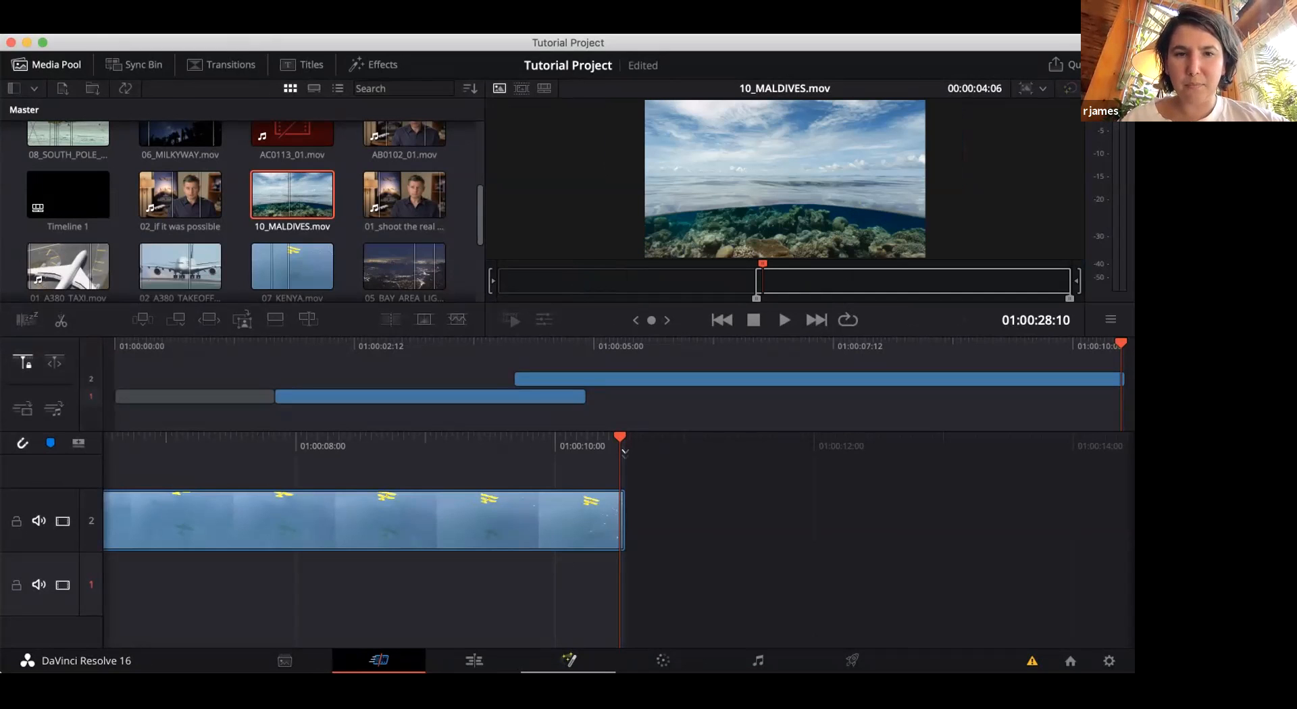
Smart Insert the 10_MALDIVES.mov range at 01:00:10:13 in Timeline 7, and append a second copy with the playhead at 01:00:07:08
mouse_move(1122, 344)
left_mouse_down()
mouse_move(1109, 344)
mouse_move(1125, 344)
left_mouse_up()
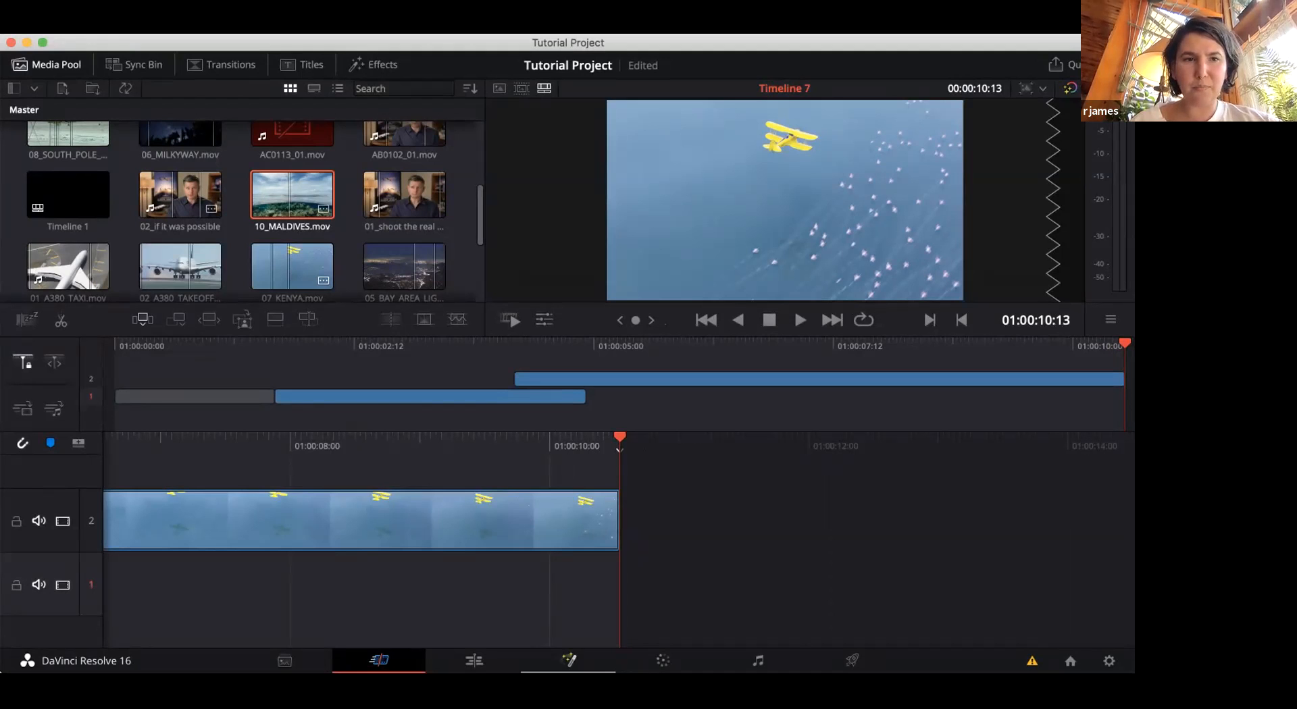
left_click(142, 319)
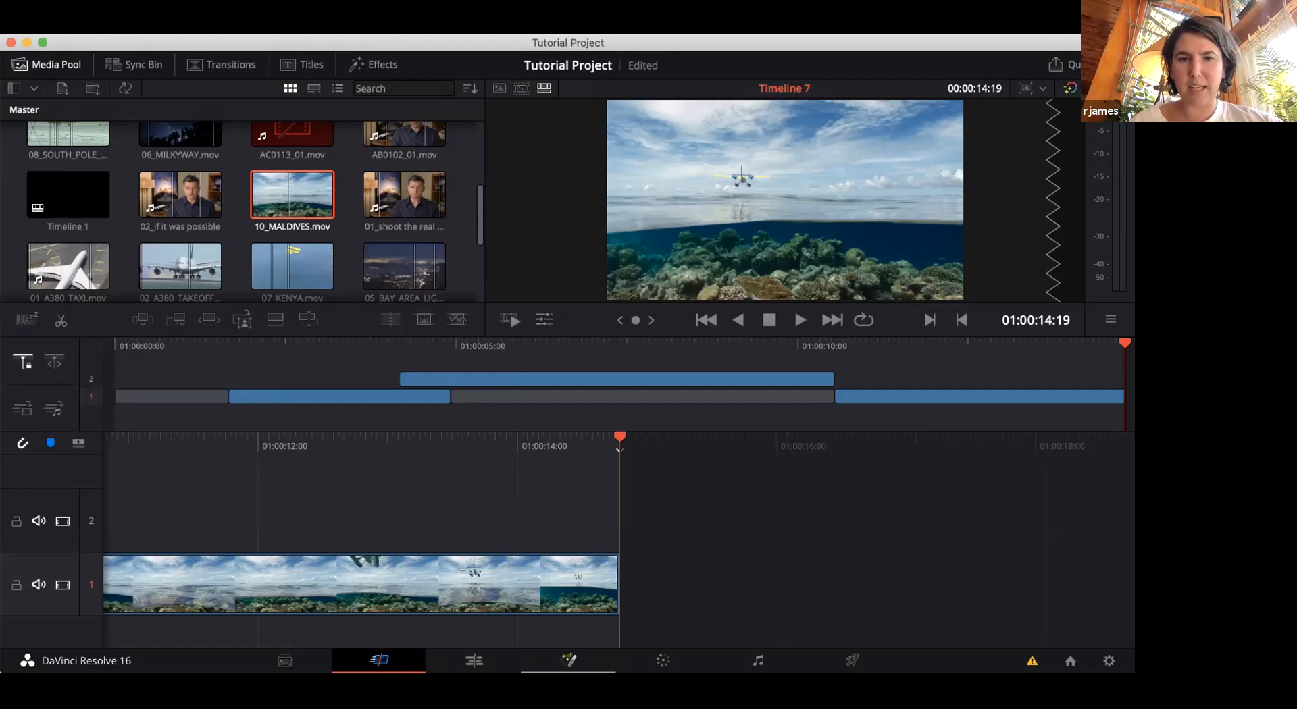
left_click(613, 346)
mouse_move(613, 346)
left_mouse_down()
mouse_move(454, 346)
mouse_move(616, 346)
left_mouse_up()
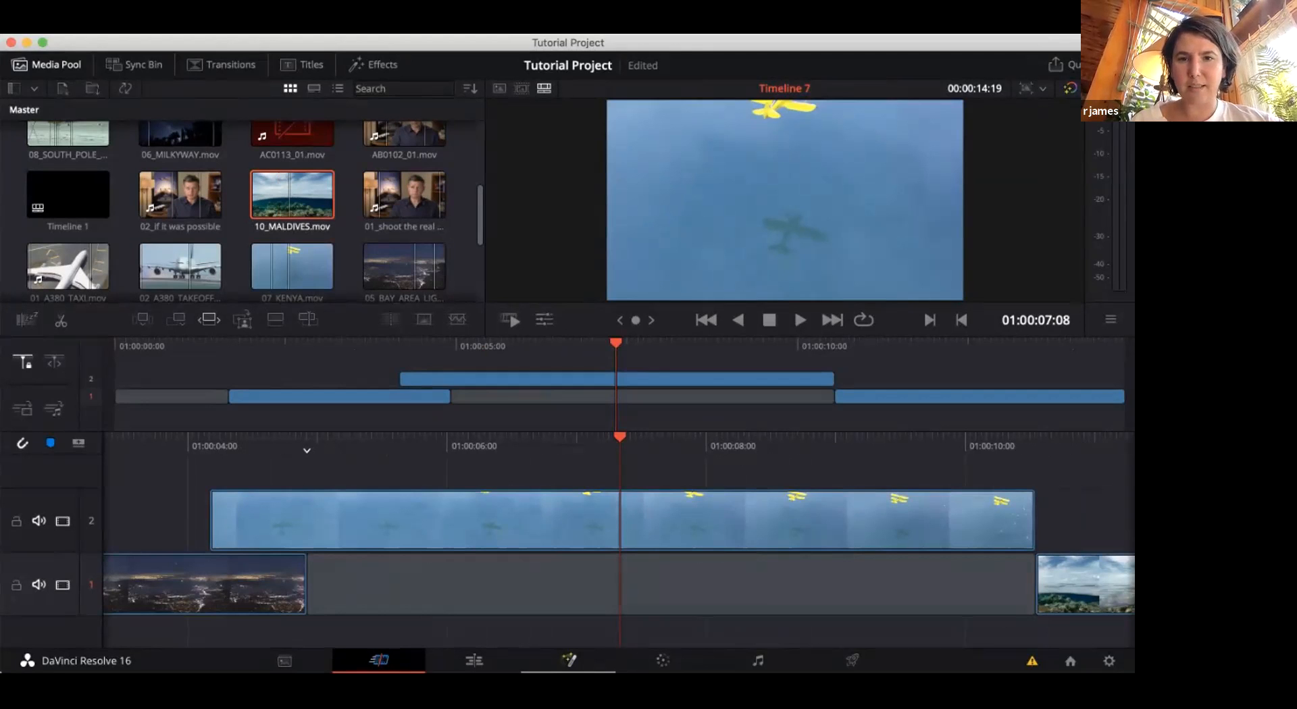
left_click(176, 321)
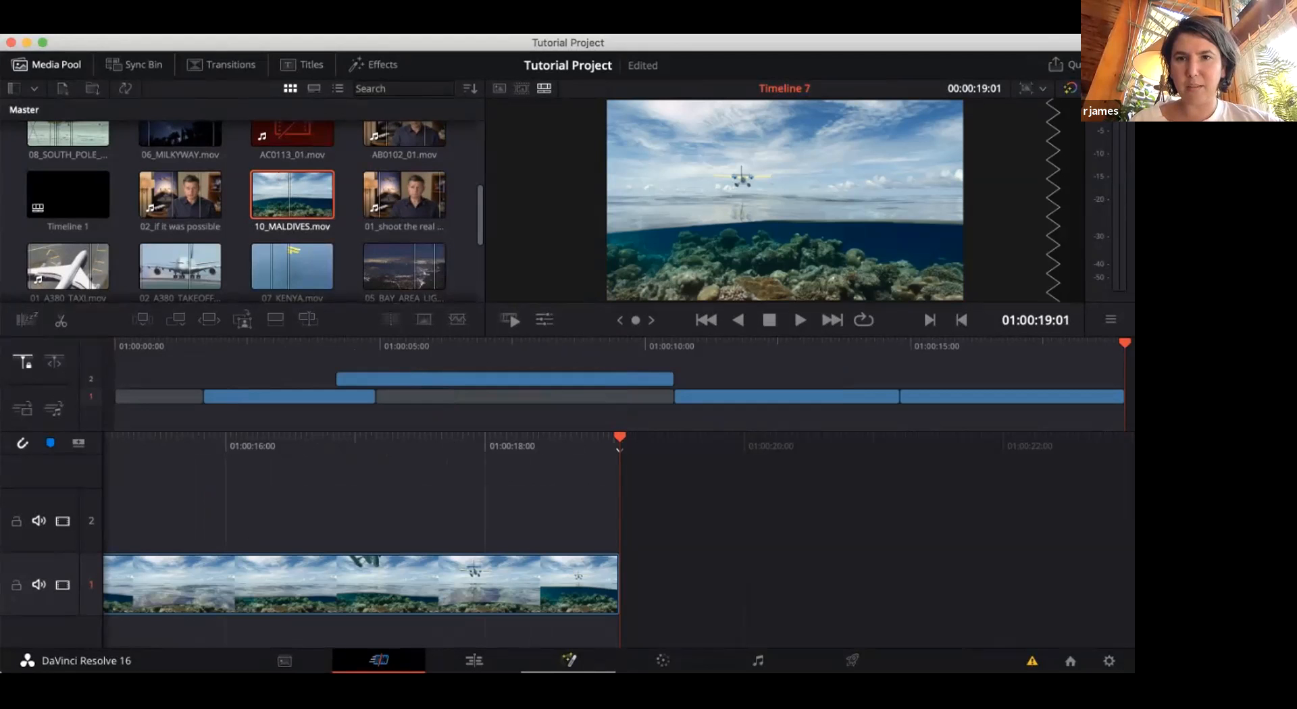
Replace the night city clip on track 1 with the 10_MALDIVES.mov range using Ripple Overwrite, with the playhead at 01:00:03:11
left_click_drag(676, 346, 917, 346)
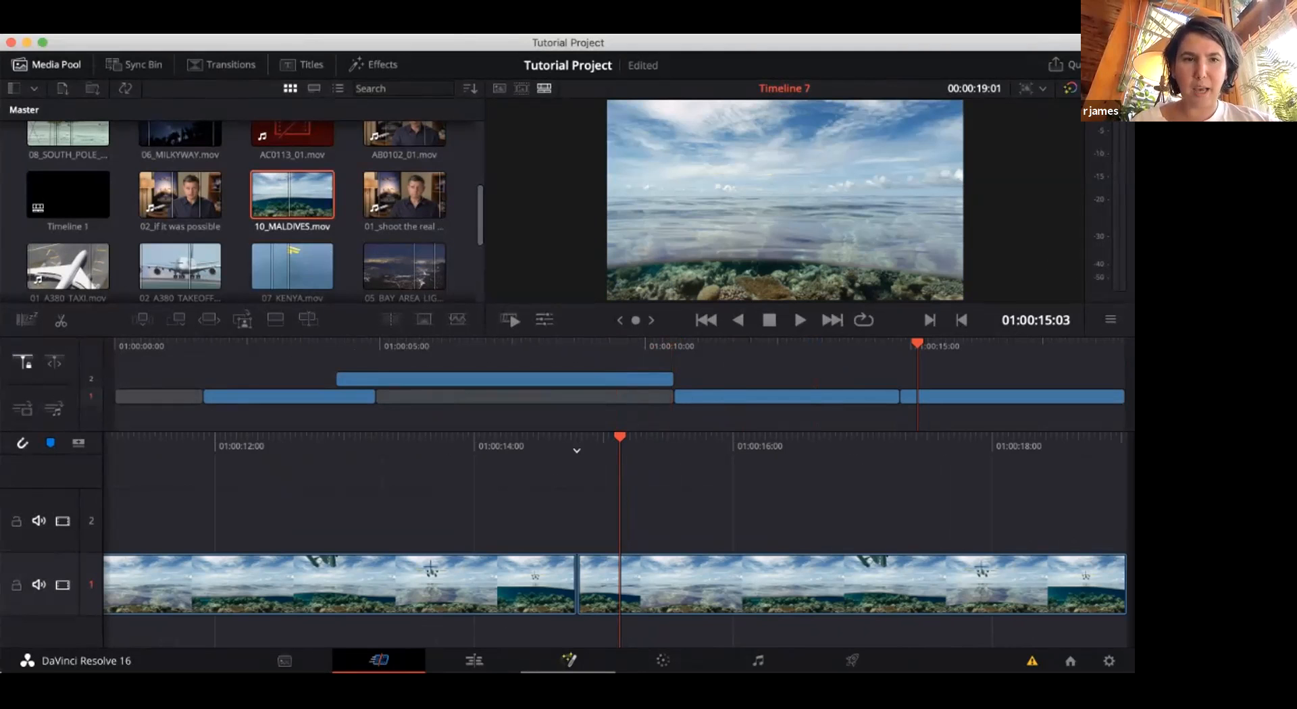
left_click_drag(917, 345, 298, 344)
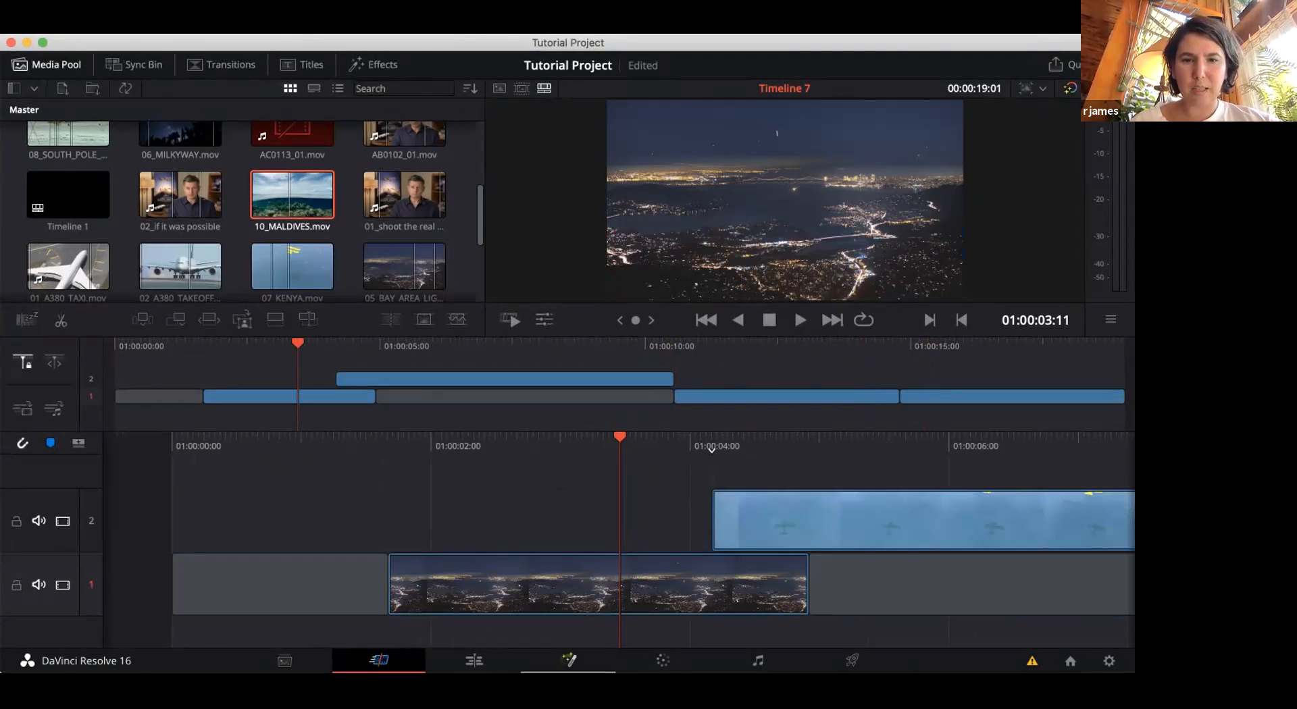
left_click(208, 320)
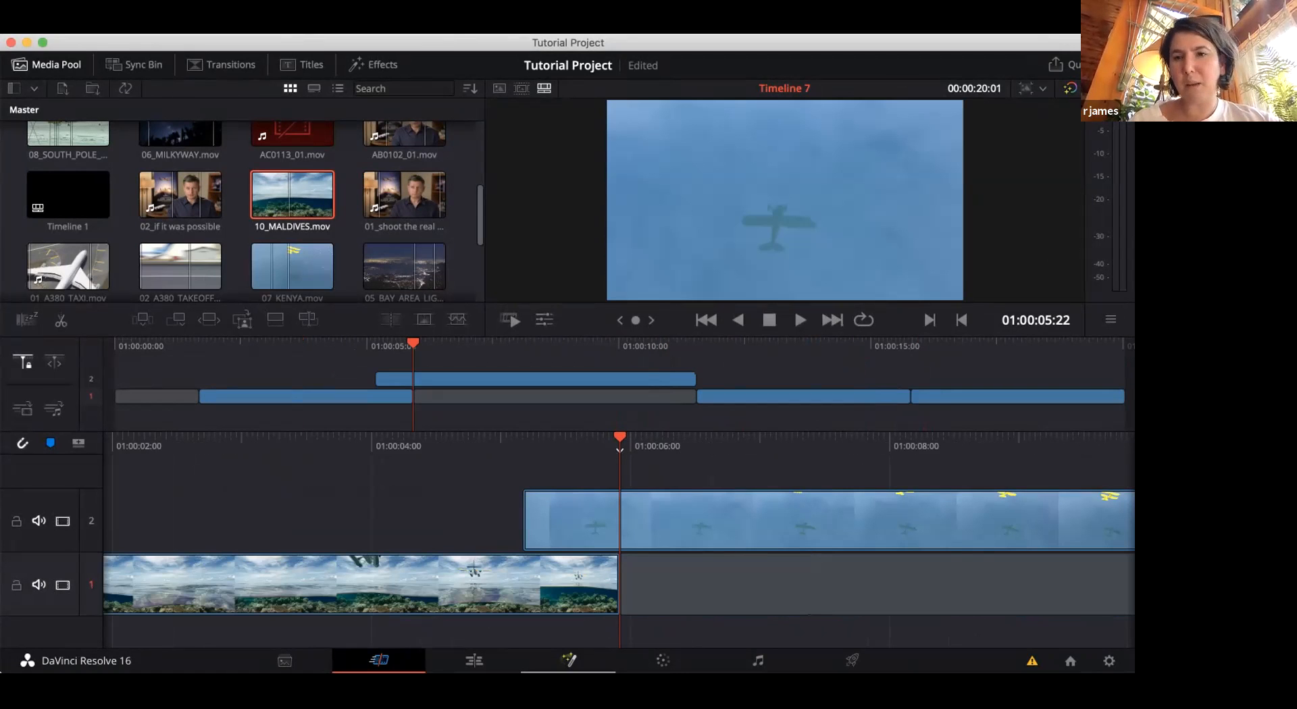
Review the Master, airplane and Interview Clips bins on the Edit page and move the Timeline 7 playhead to 01:00:13:01
left_click_drag(413, 345, 1102, 345)
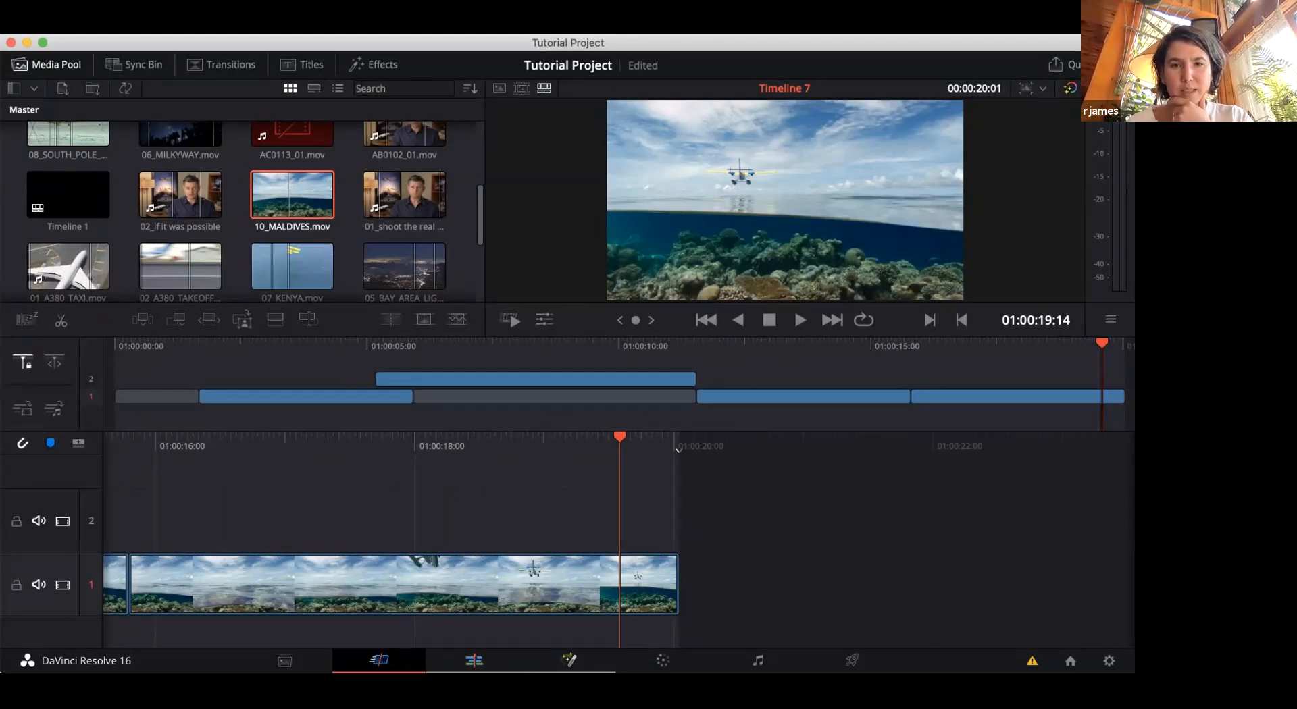
key("shift+4")
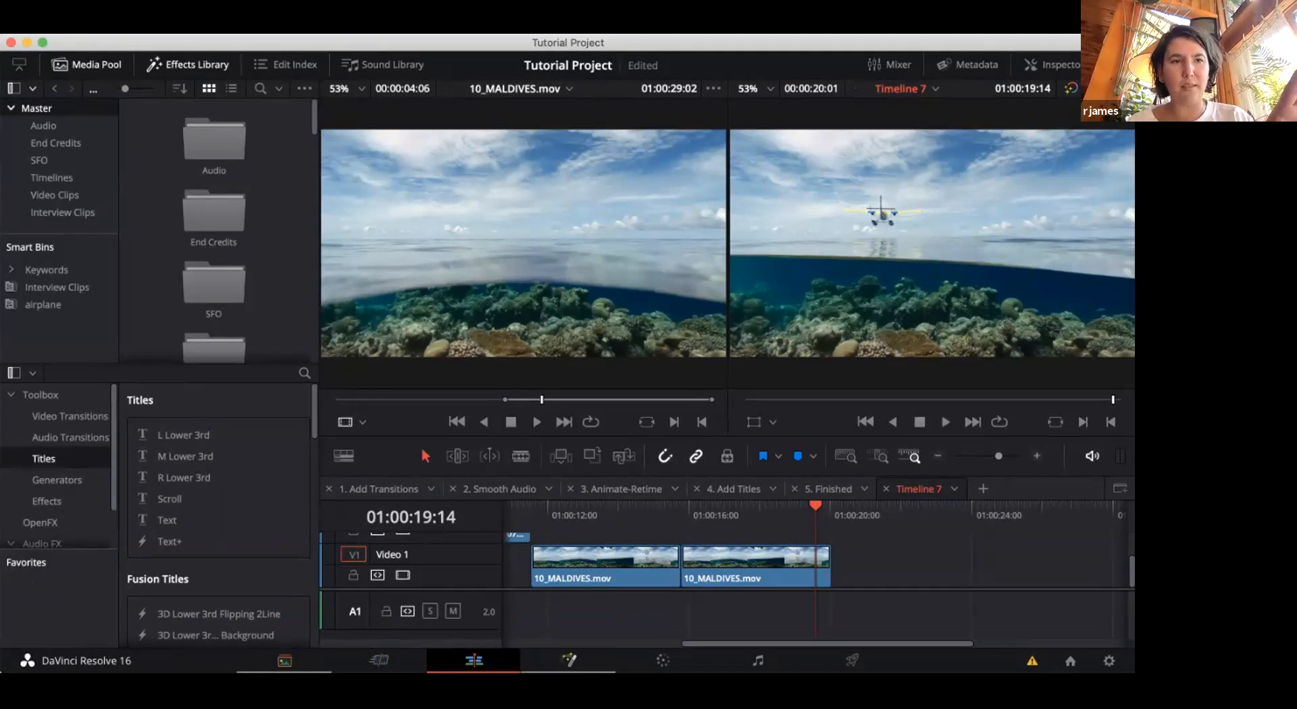
scroll(214, 230, "down", 5)
scroll(214, 230, "down", 5)
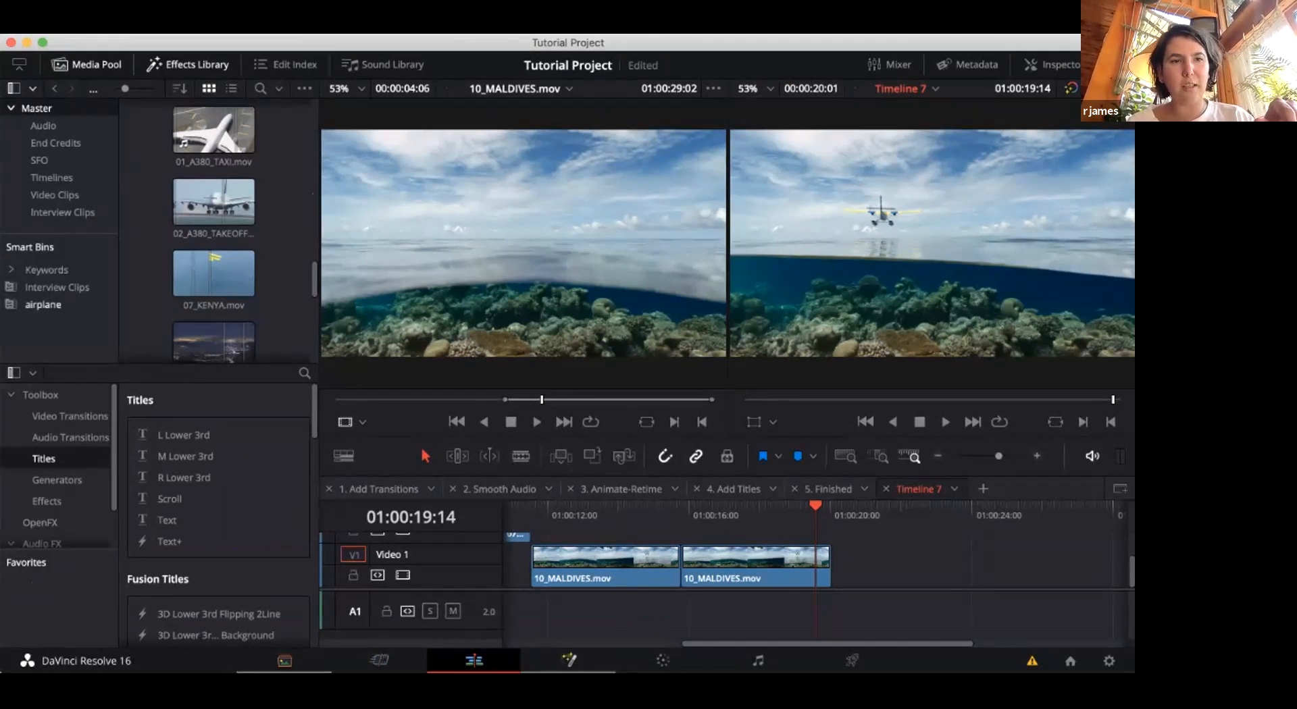
left_click(43, 305)
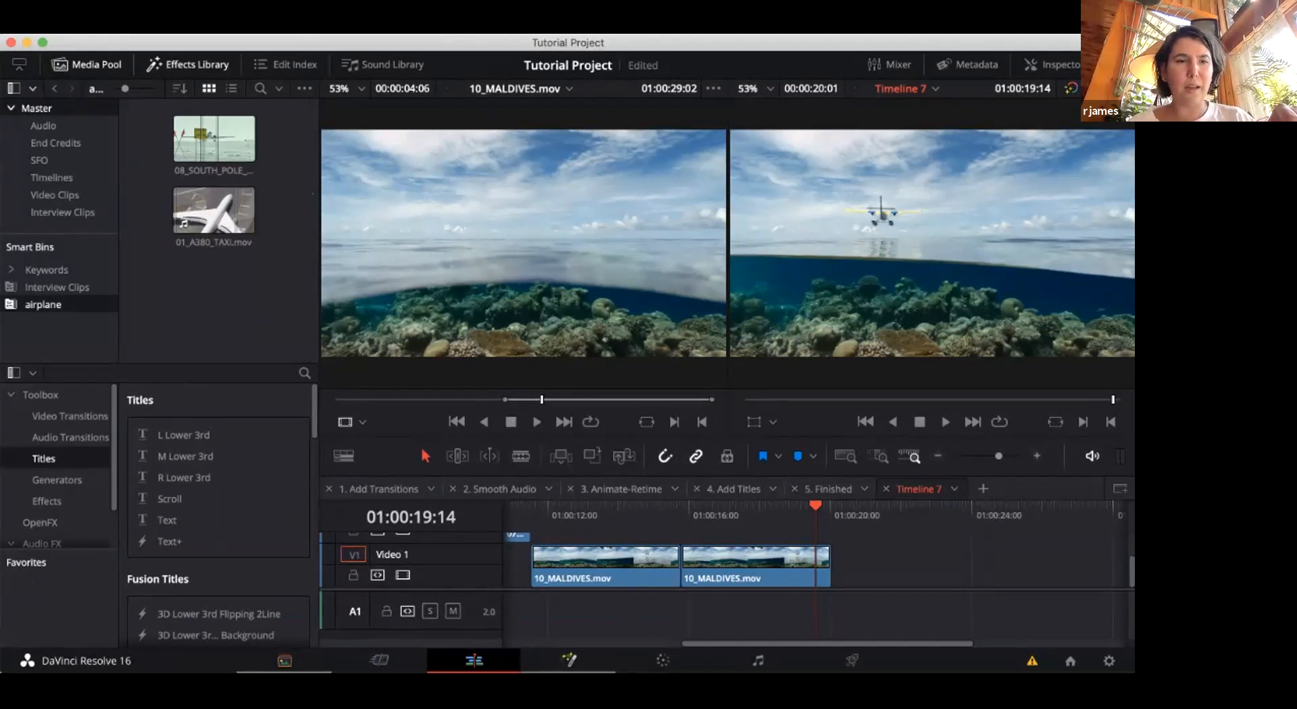
left_click(57, 288)
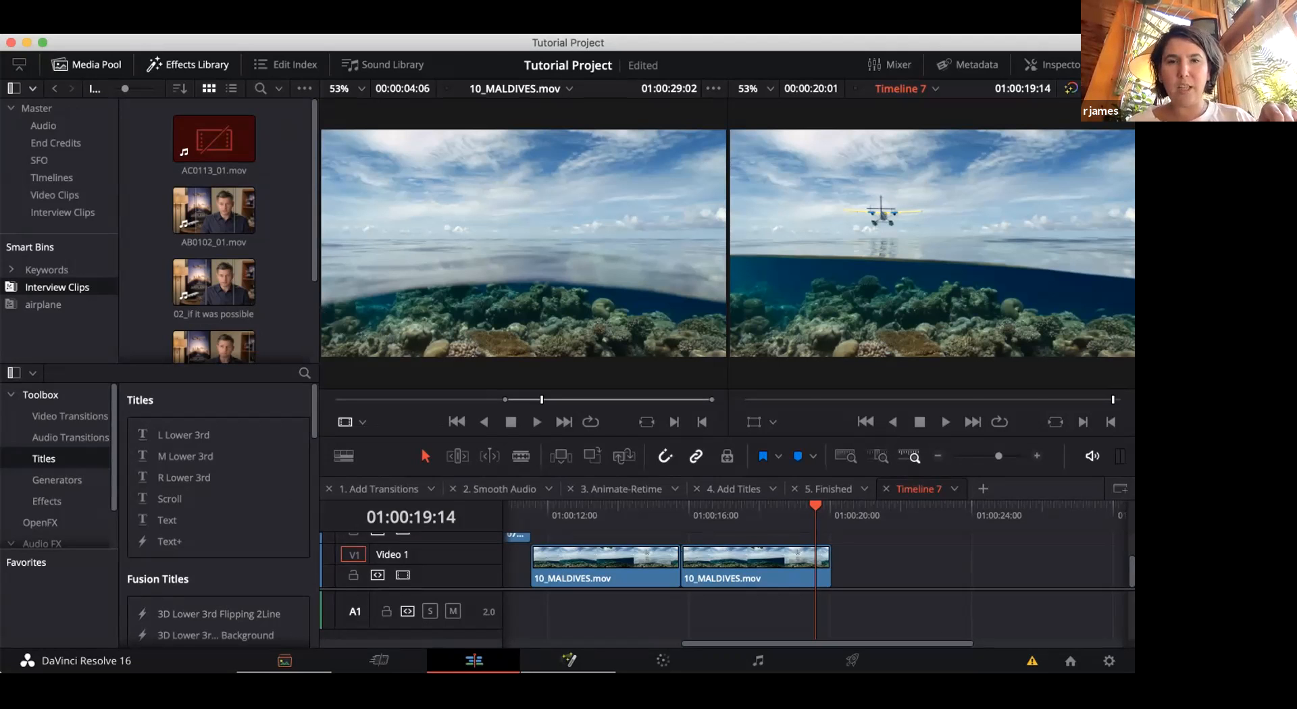
left_click(583, 506)
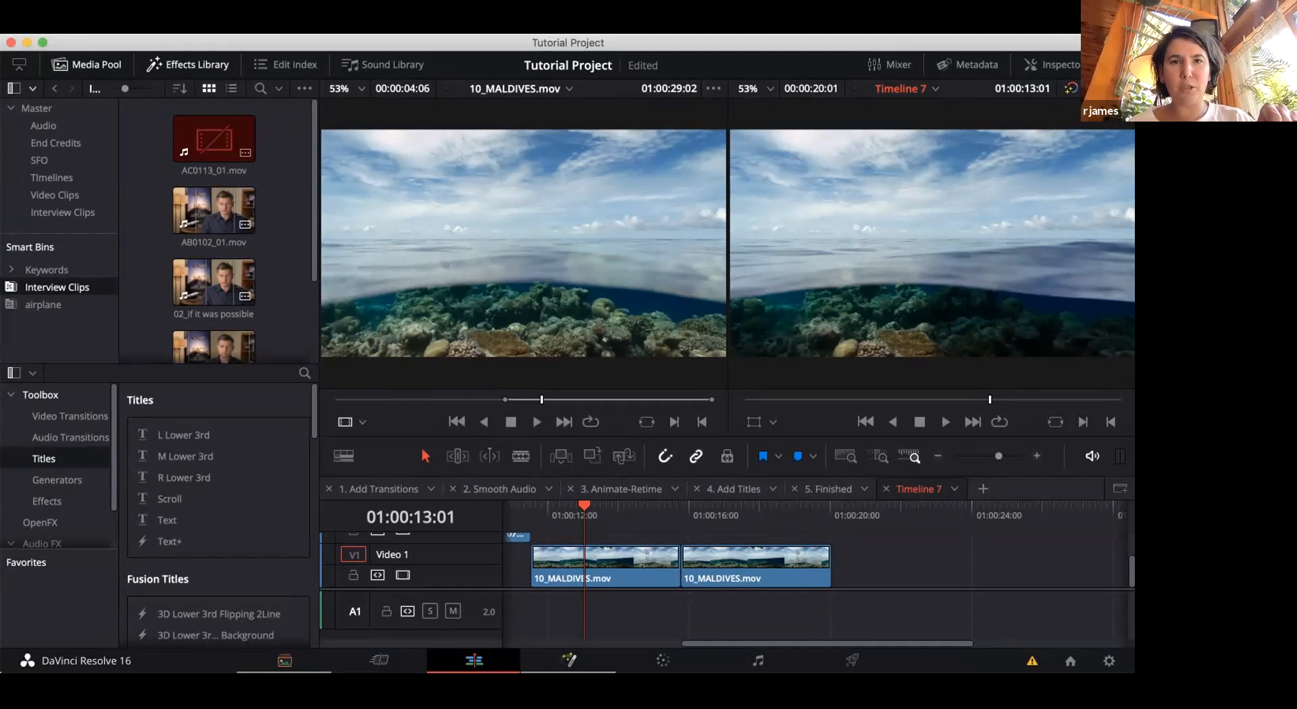
Open the AB0102_01.mov clip from the Interview Clips smart bin in the source viewer
left_click(215, 140)
left_click(214, 212)
double_click(215, 211)
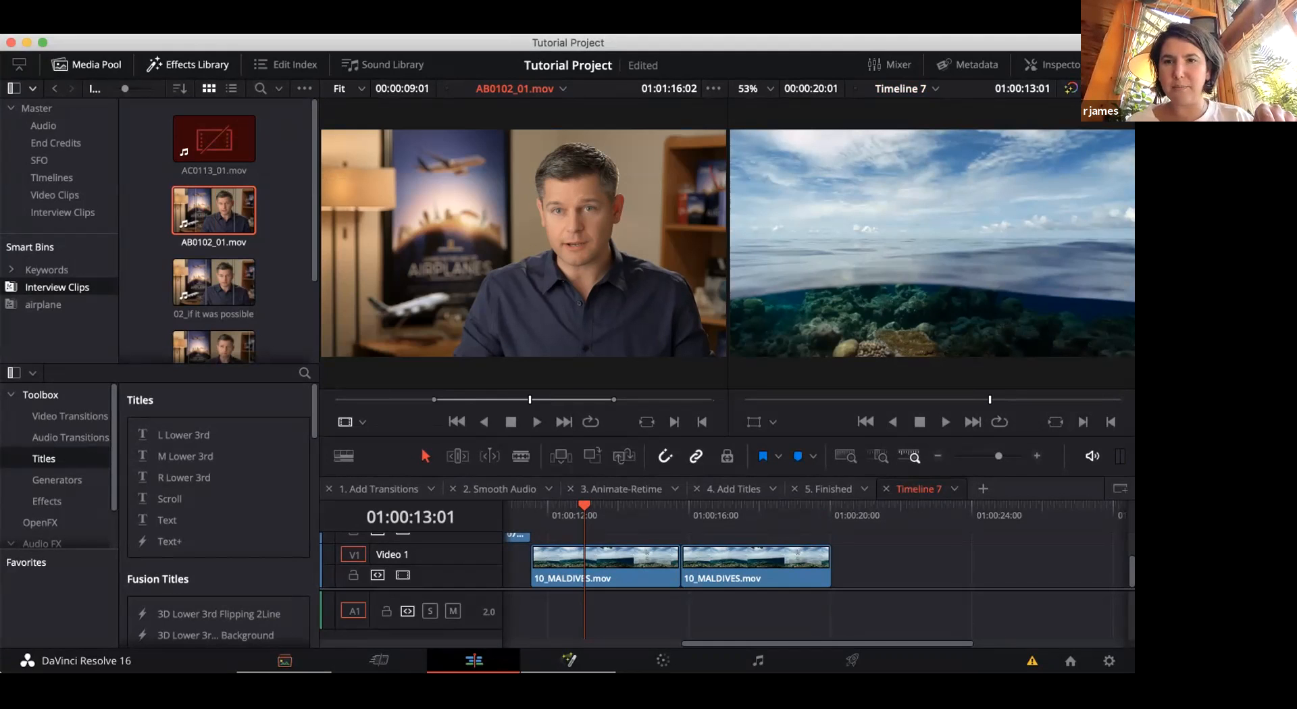
Delete the remaining 07_KENYA.mov and 10_MALDIVES.mov clips from Timeline 7 and return the playhead to 01:00:00:00
left_click_drag(585, 506, 685, 506)
left_click(638, 568)
key("Delete")
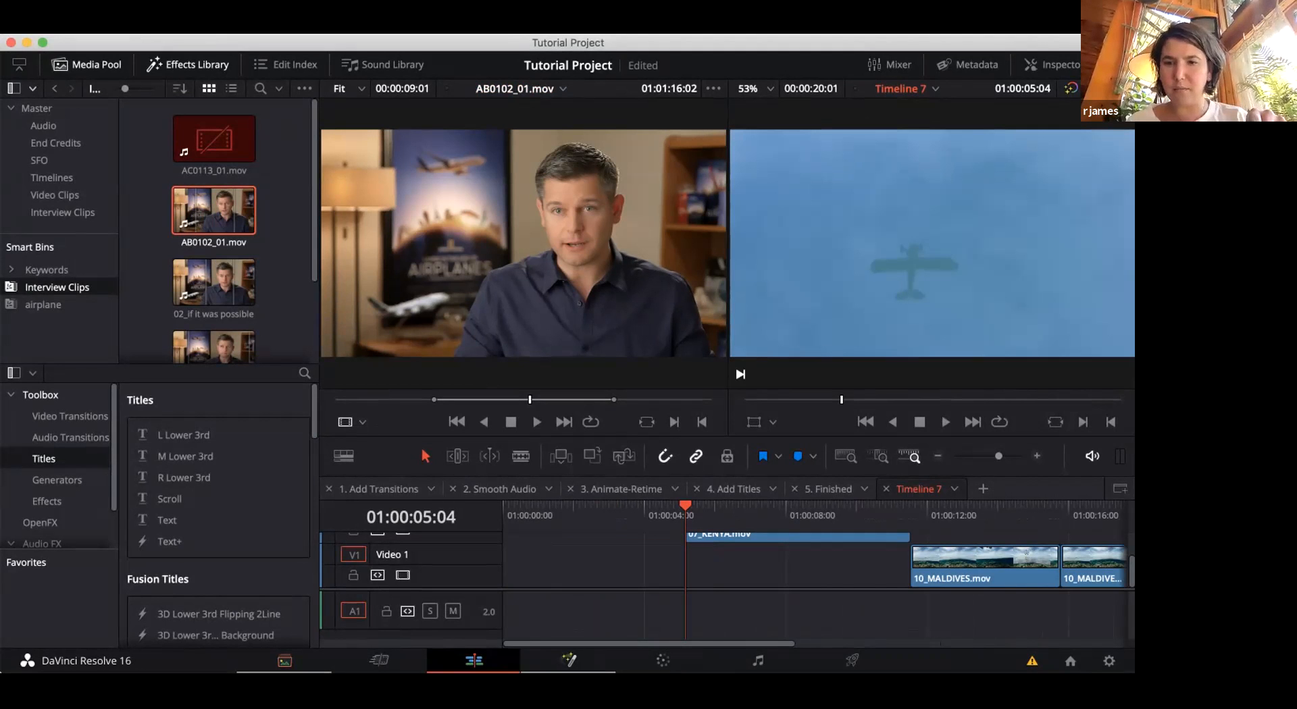
left_click(985, 568)
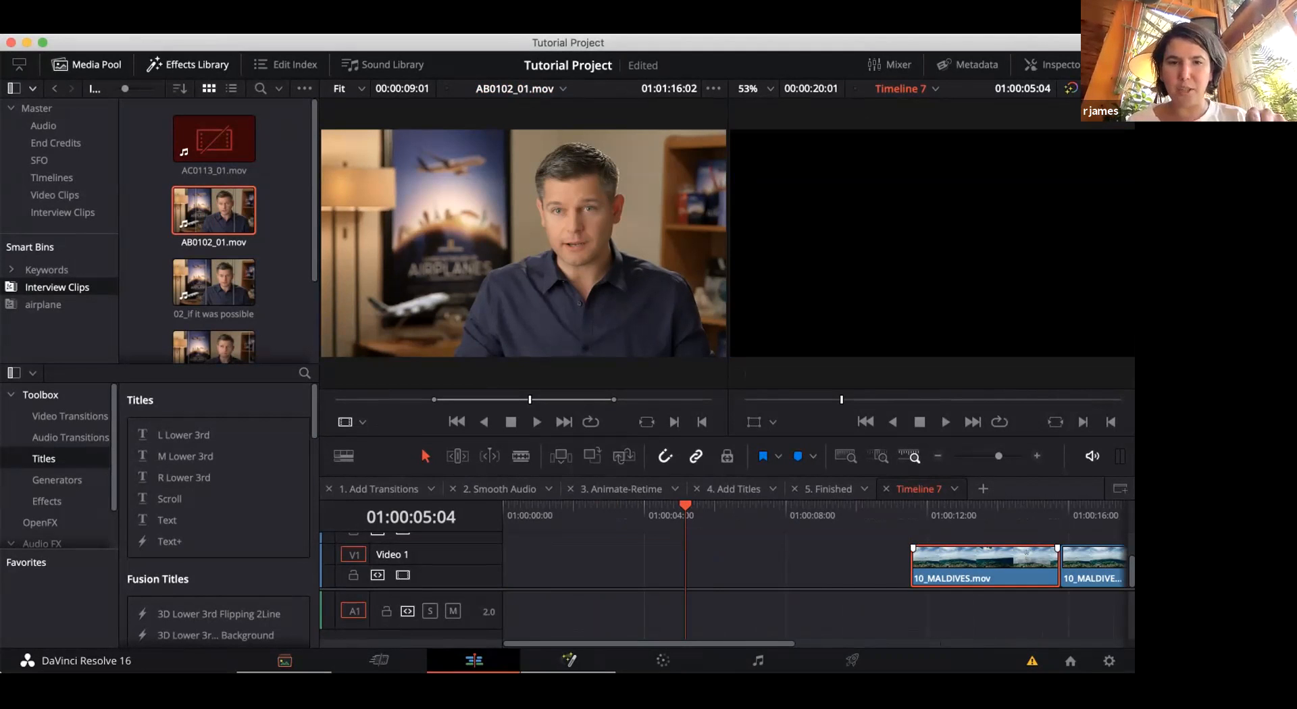
key("Delete")
left_click(1093, 568)
key("Delete")
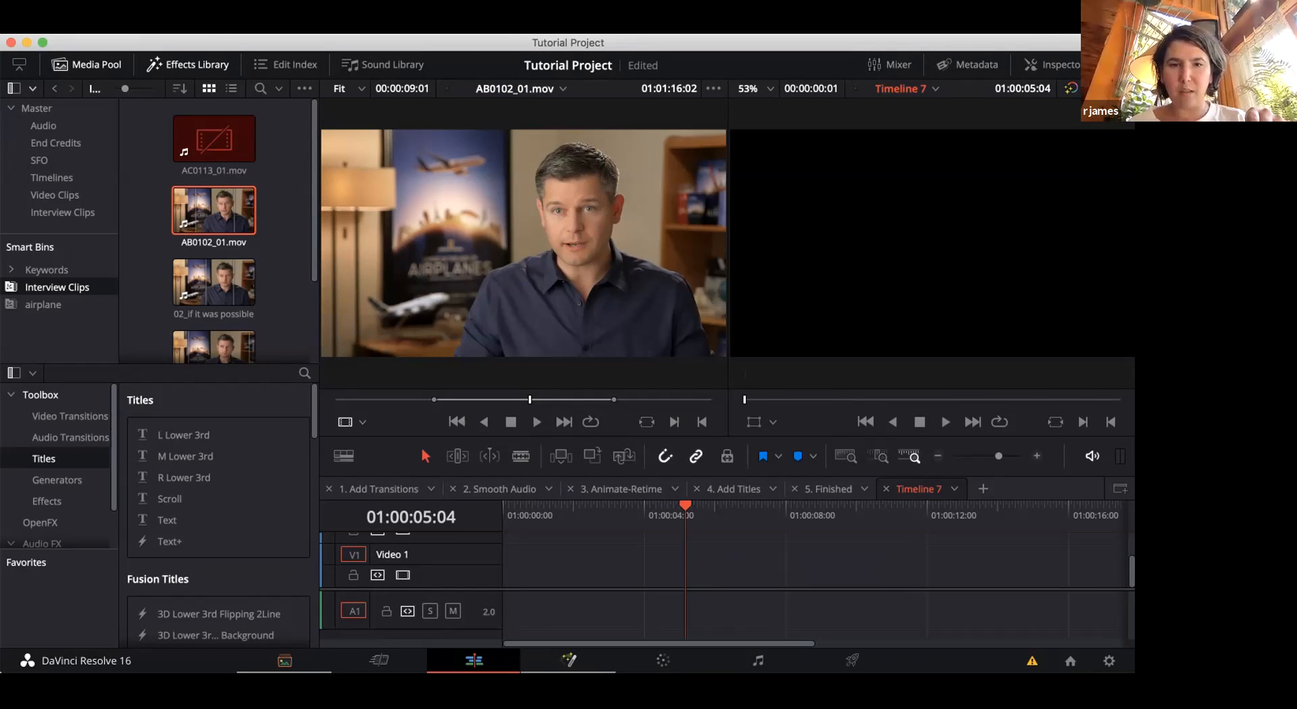
left_click_drag(546, 508, 503, 508)
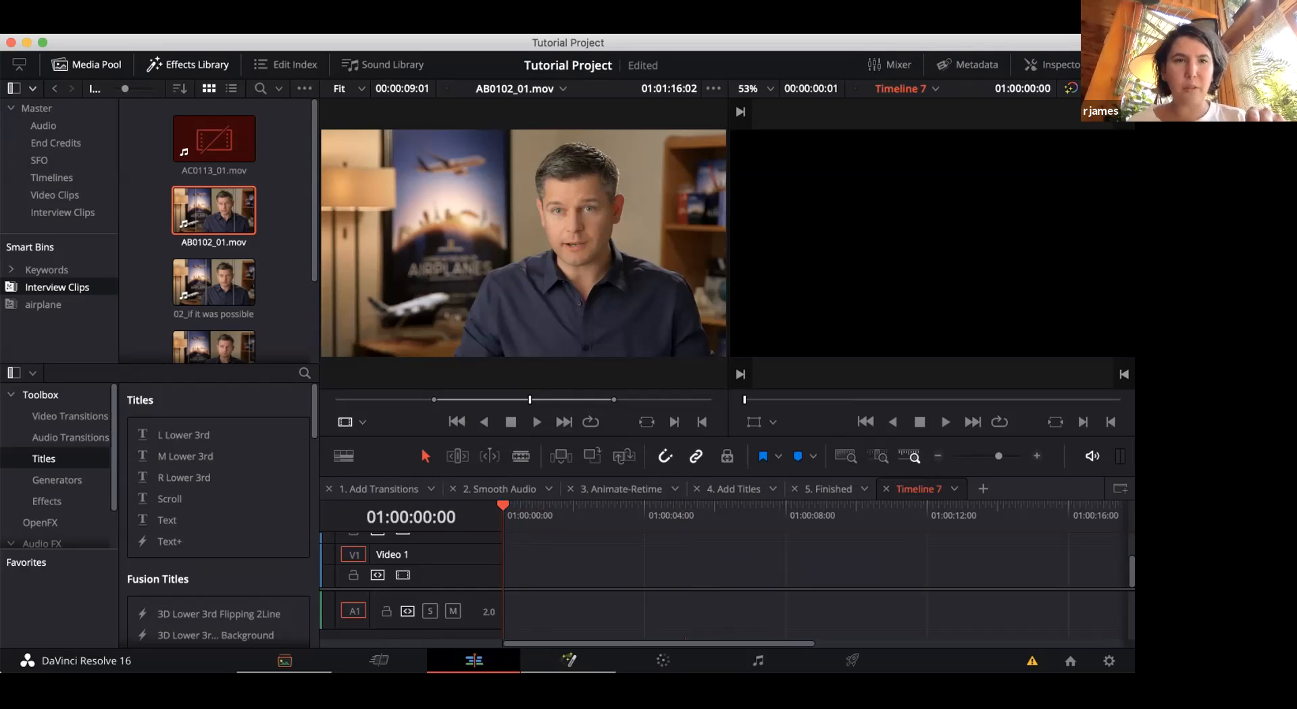
scroll(412, 561, "up", 2)
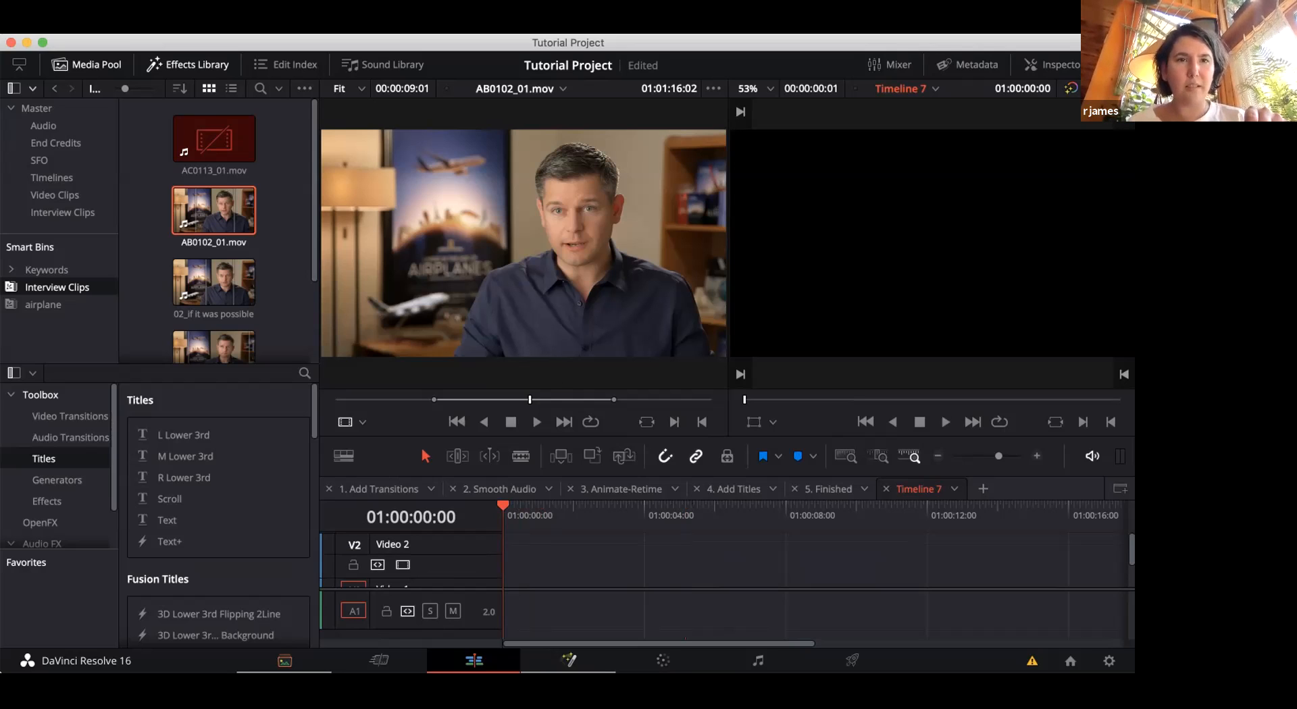
Find 06_MILKYWAY.mov in the Master bin and load it into the source viewer
left_click(37, 108)
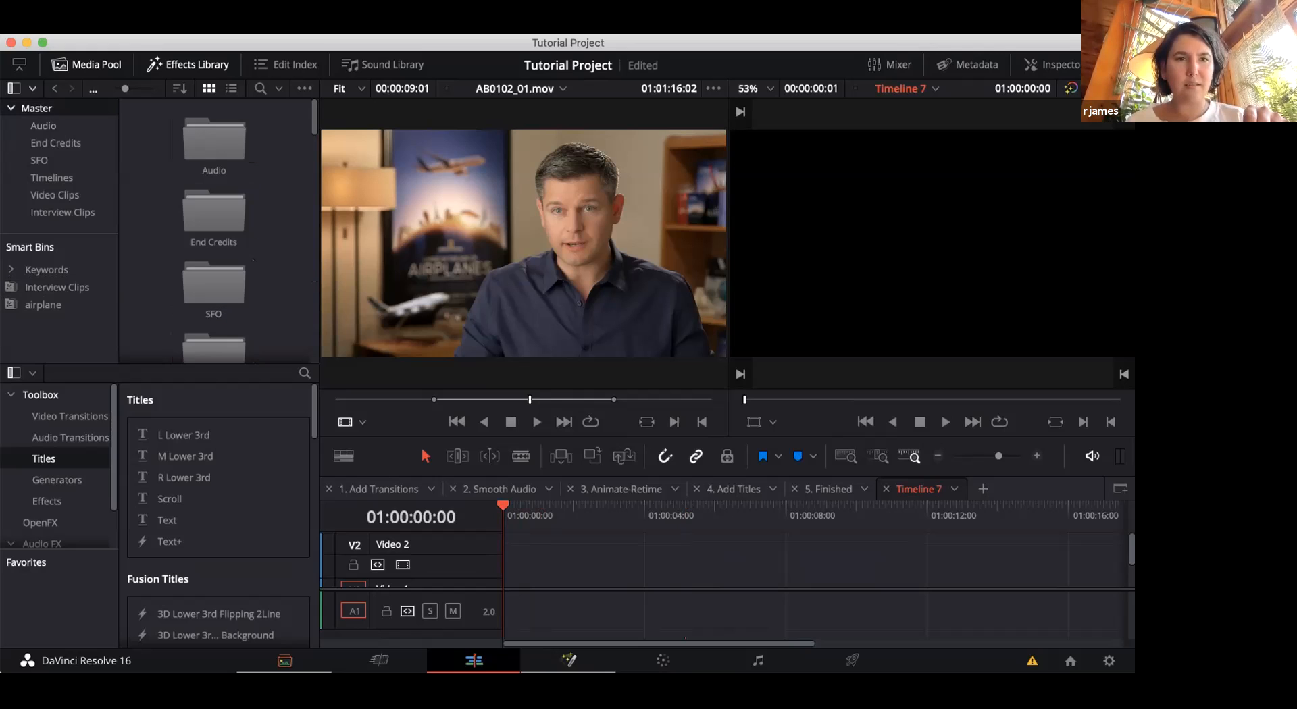
scroll(213, 229, "down", 10)
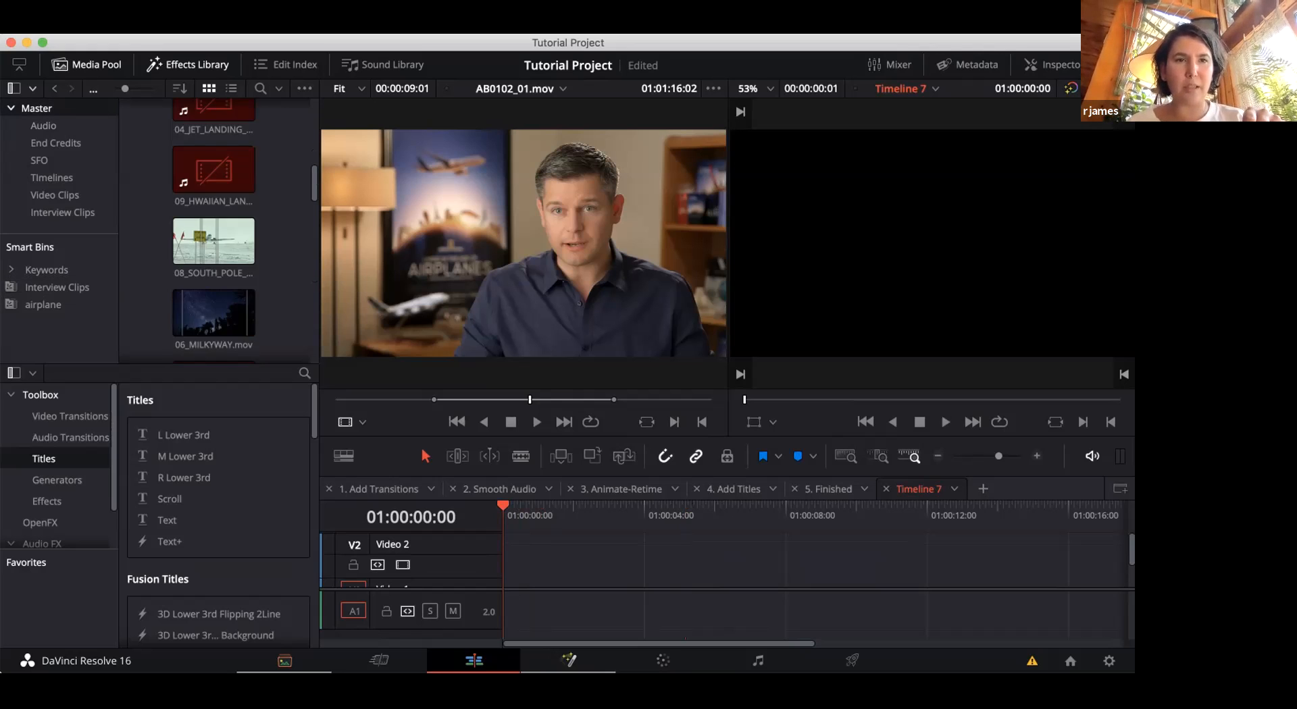
scroll(215, 155, "up", 2)
double_click(215, 156)
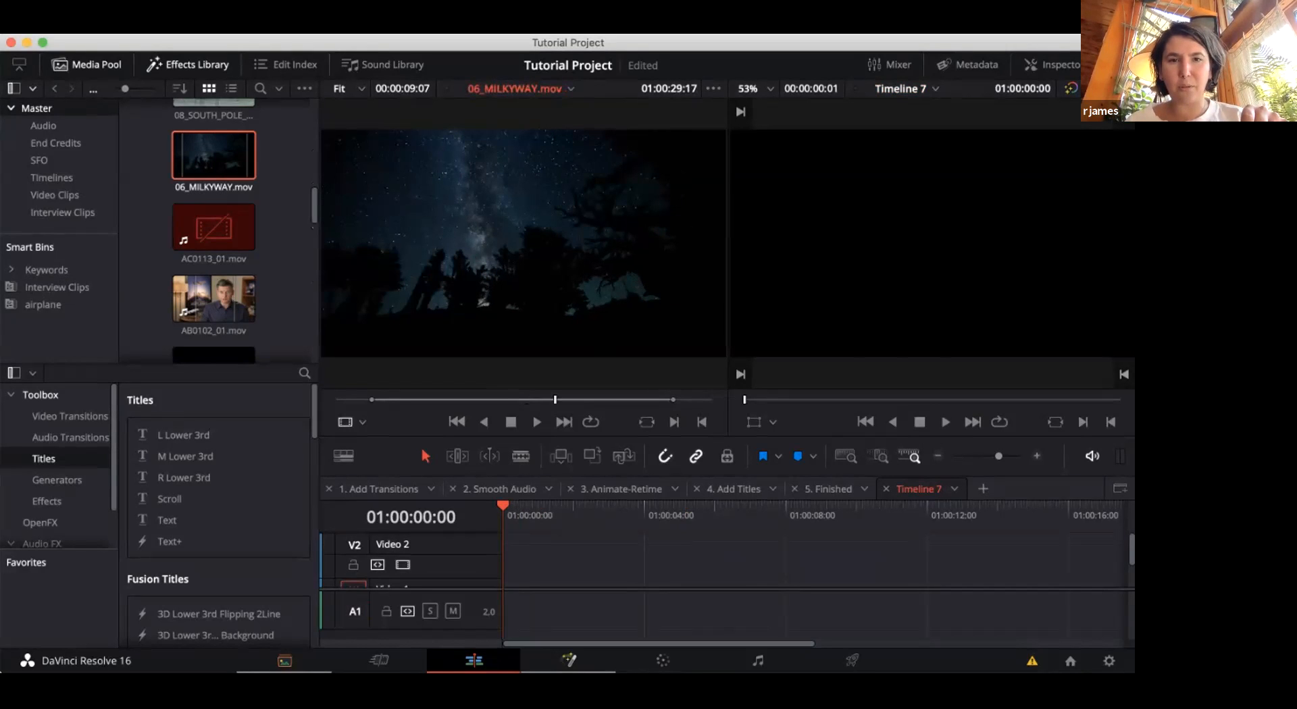
Play 06_MILKYWAY.mov from 01:00:23:09 forward and in reverse, stopping at 01:00:26:08
left_click_drag(556, 400, 349, 400)
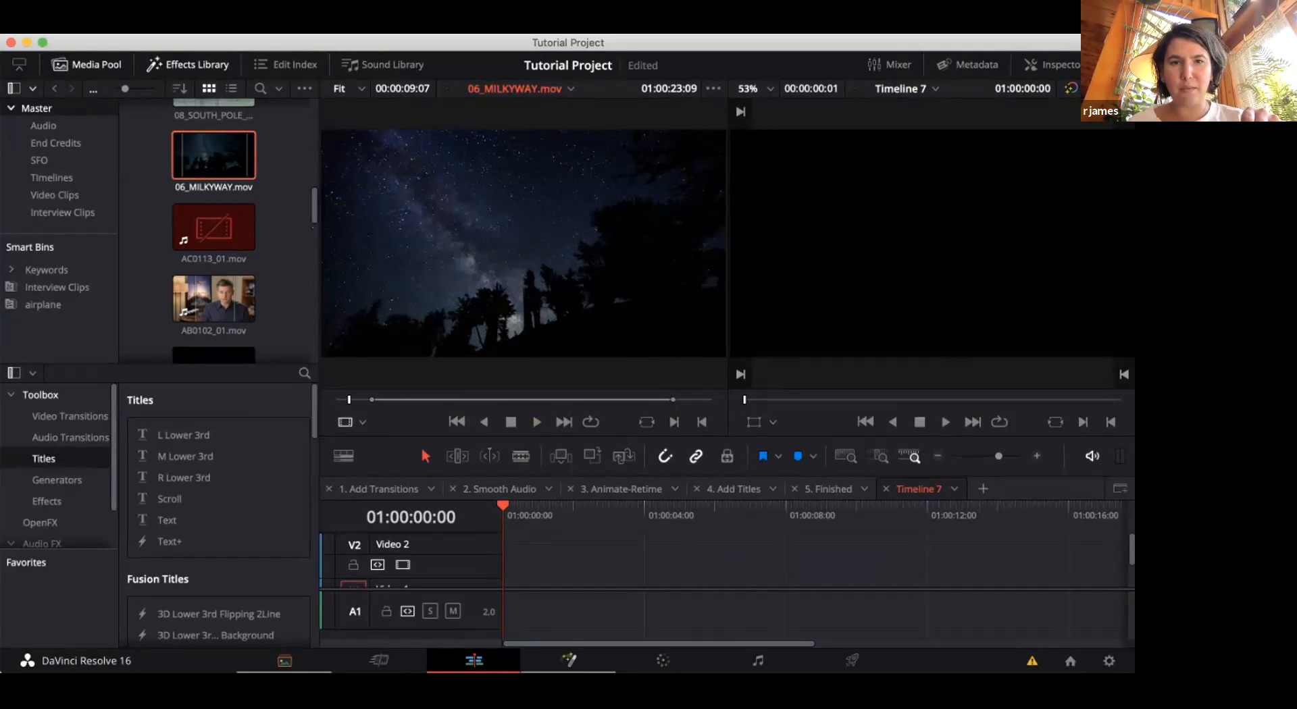
key("space")
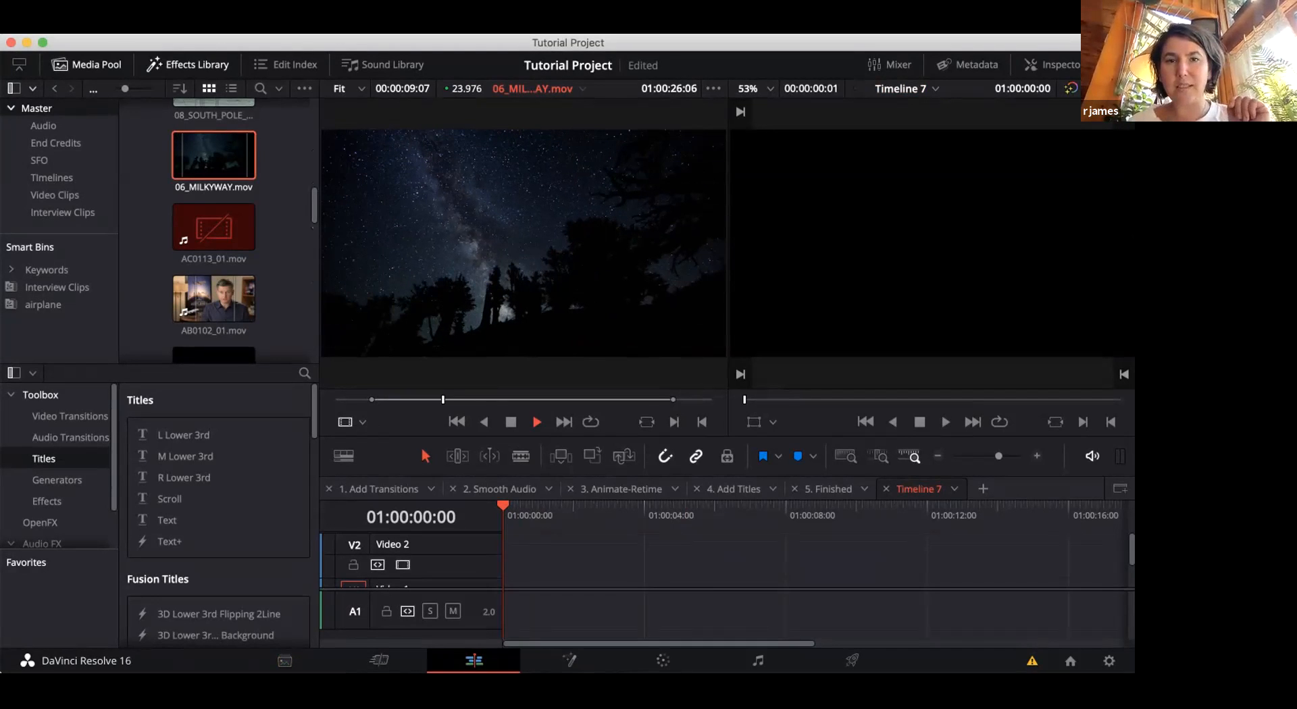
key("space")
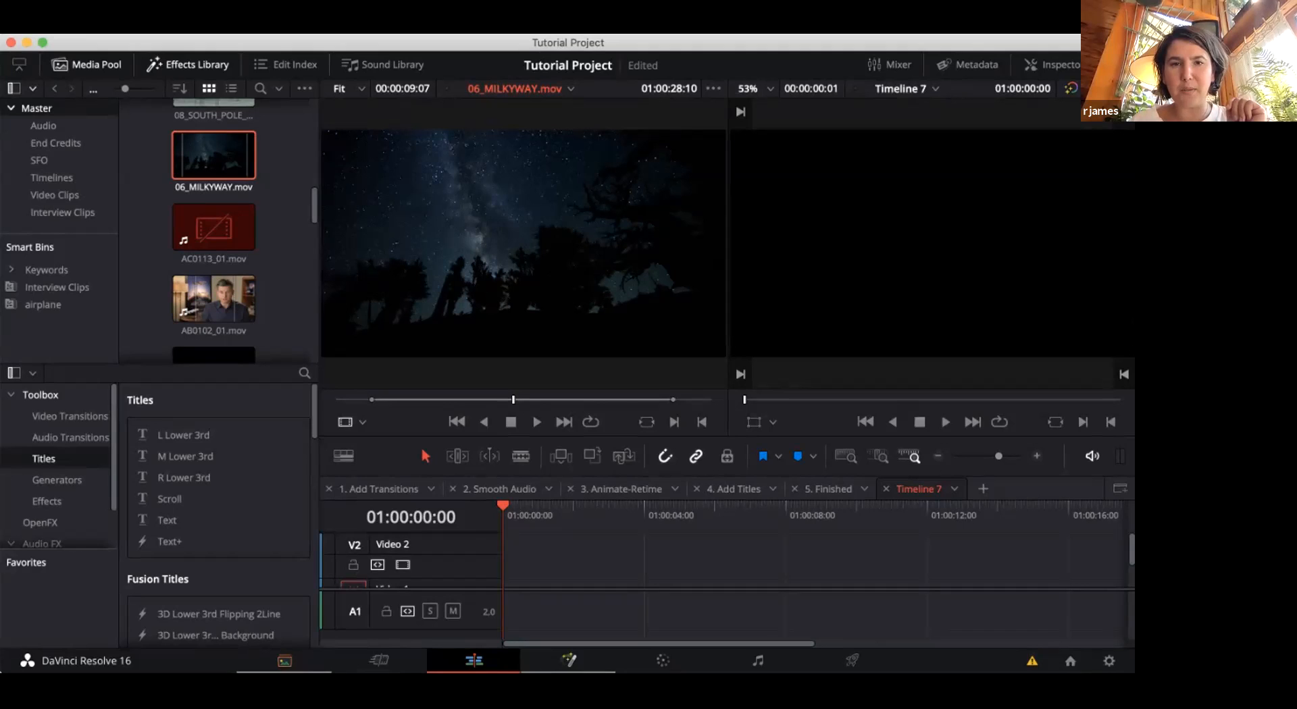
key("space")
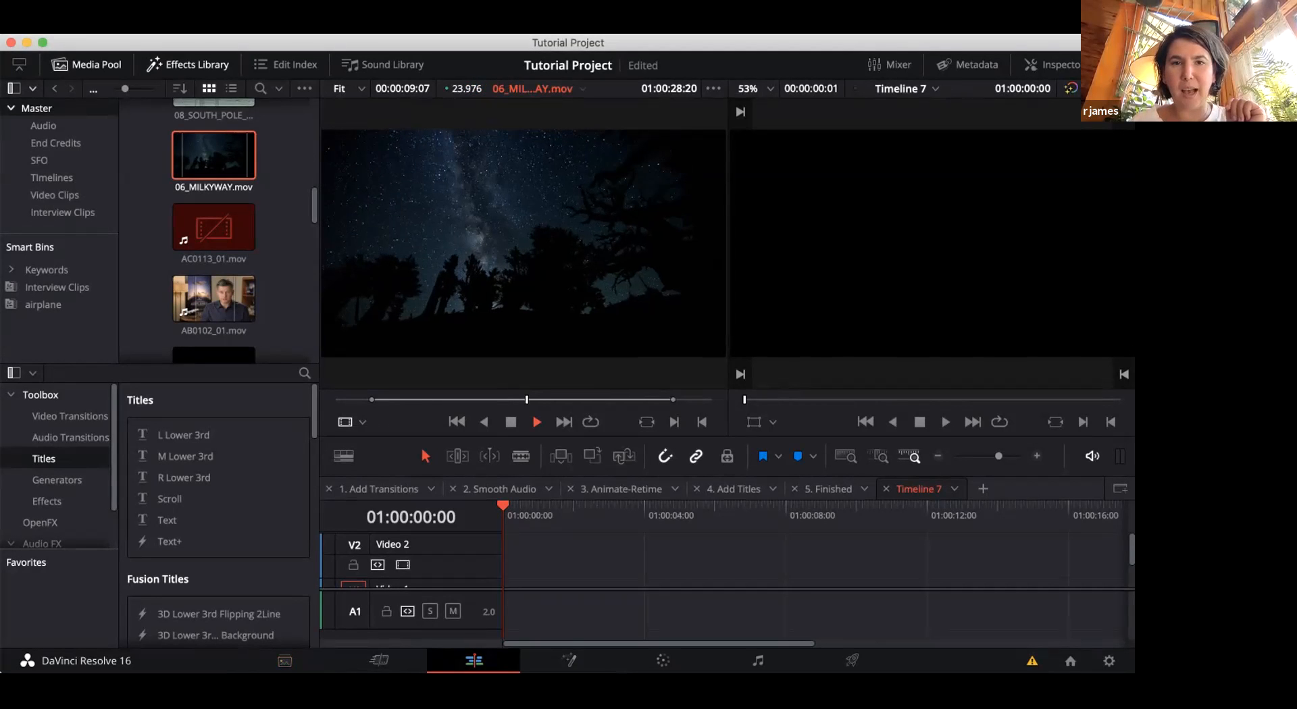
key("j")
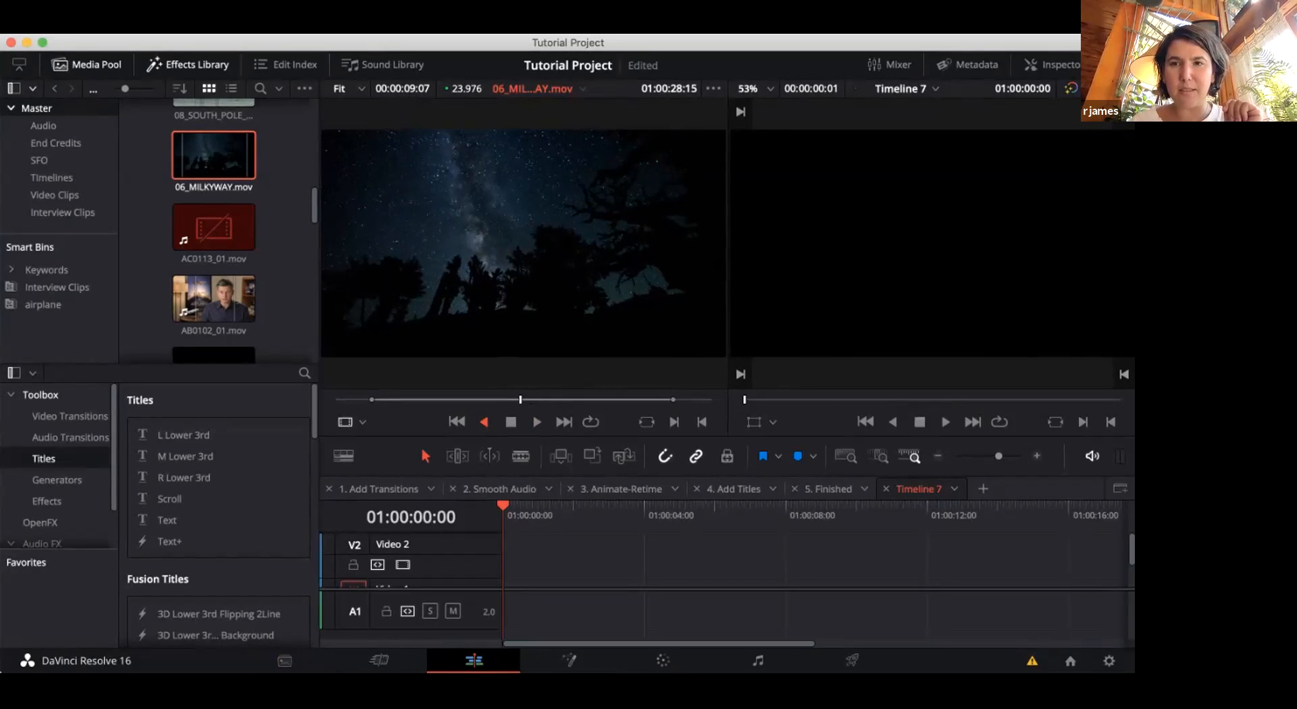
key("k")
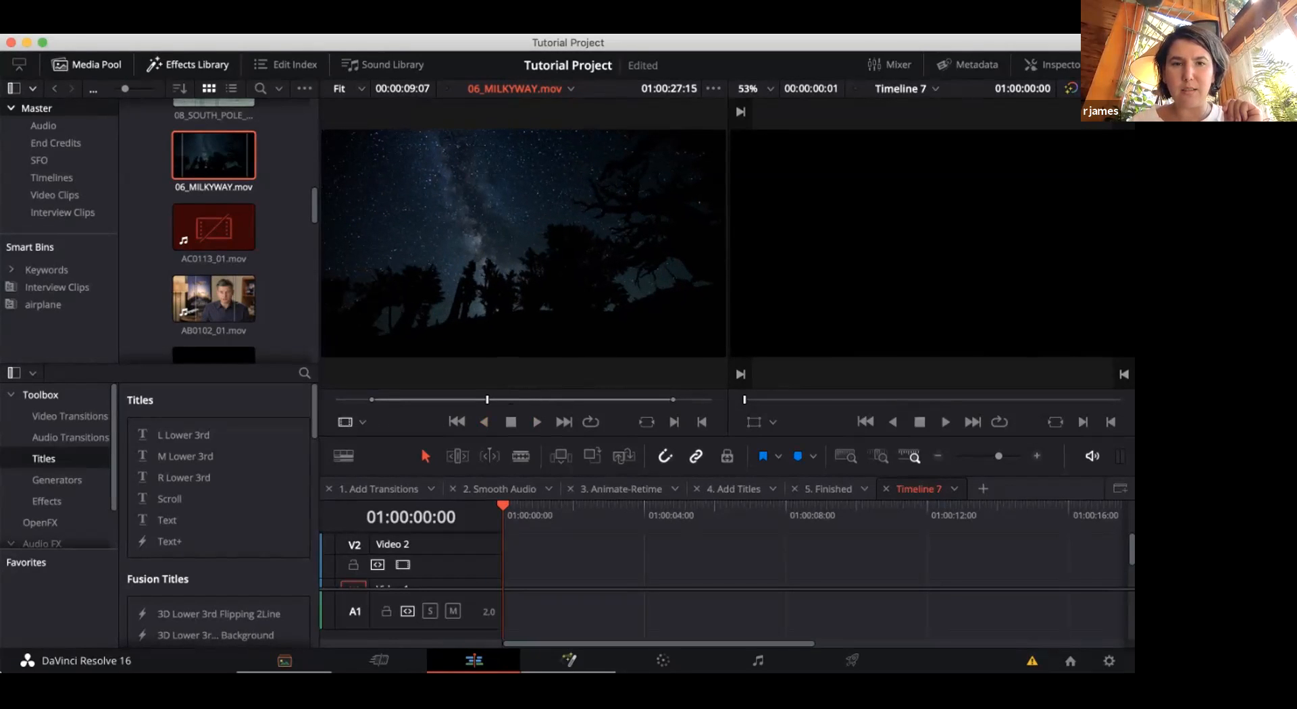
key("j")
key("k")
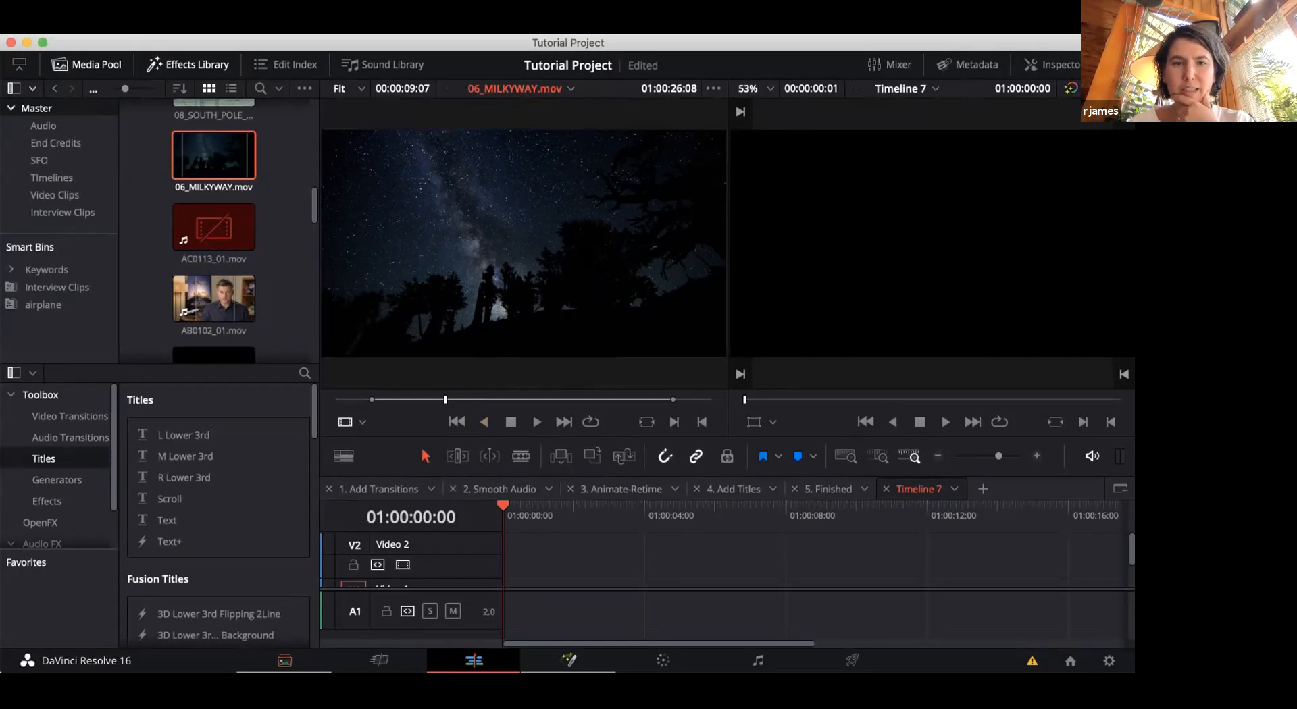
Mark the source range of 06_MILKYWAY.mov with its In point at 01:00:26:08 and its Out point at 01:00:29:01
key("i")
key("space")
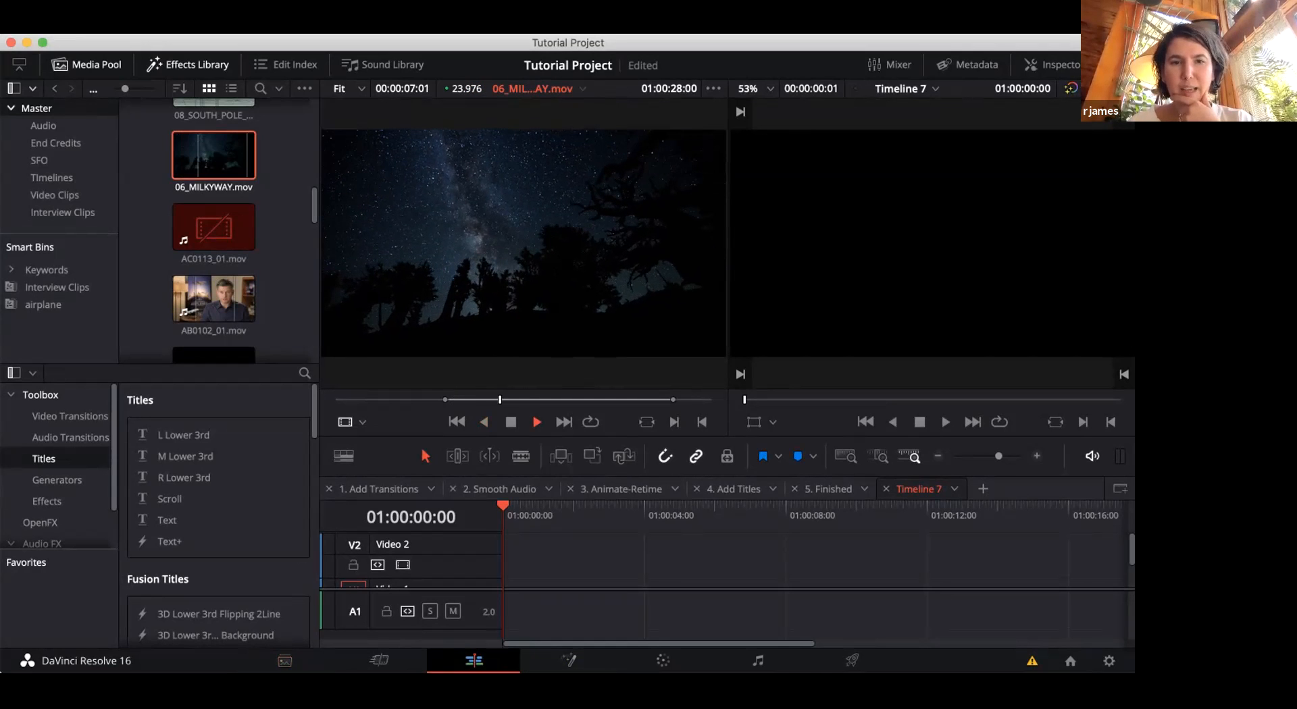
key("space")
key("o")
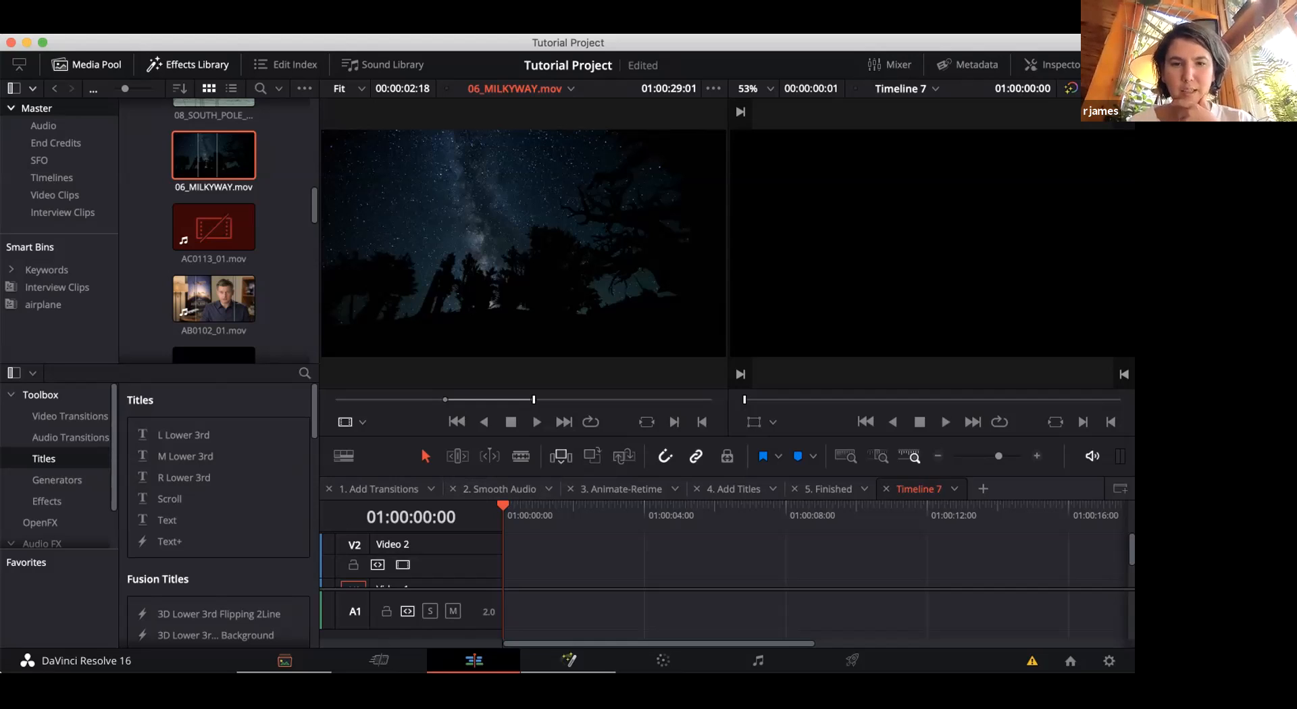
Insert the marked 06_MILKYWAY.mov range at the start of Timeline 7 on Video 1
left_click(561, 457)
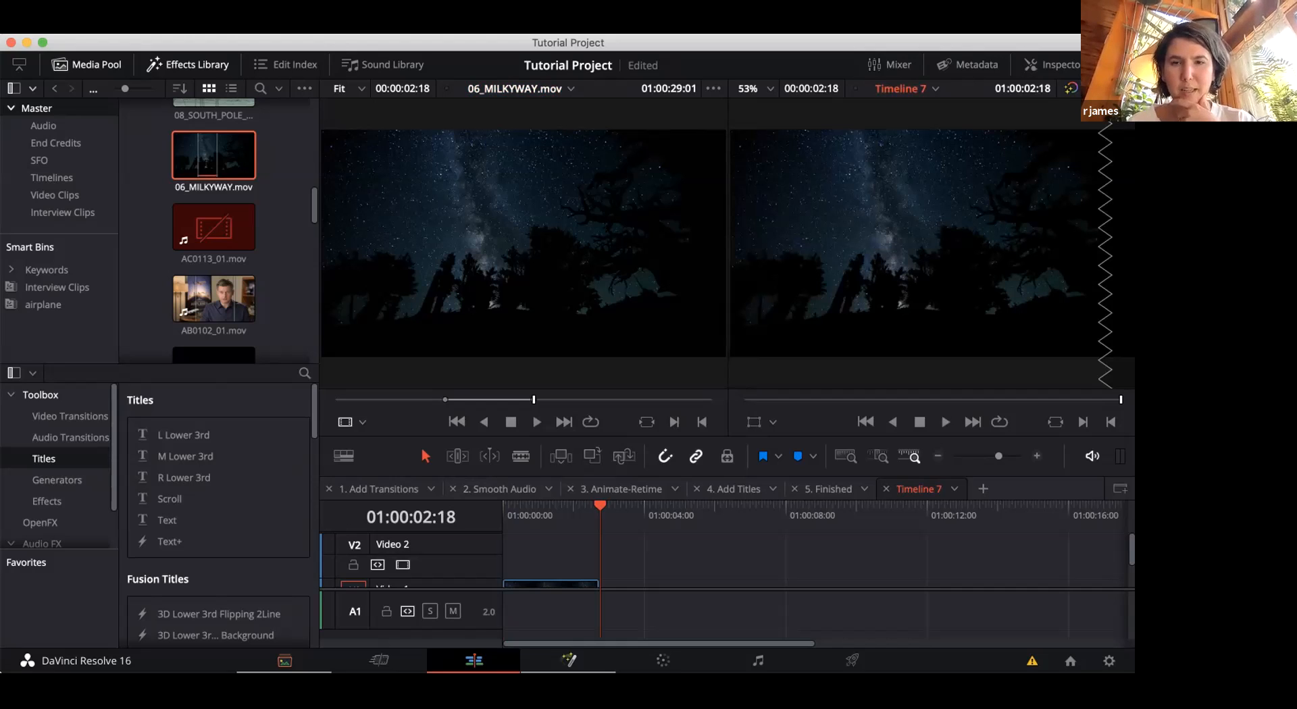
scroll(552, 561, "down", 3)
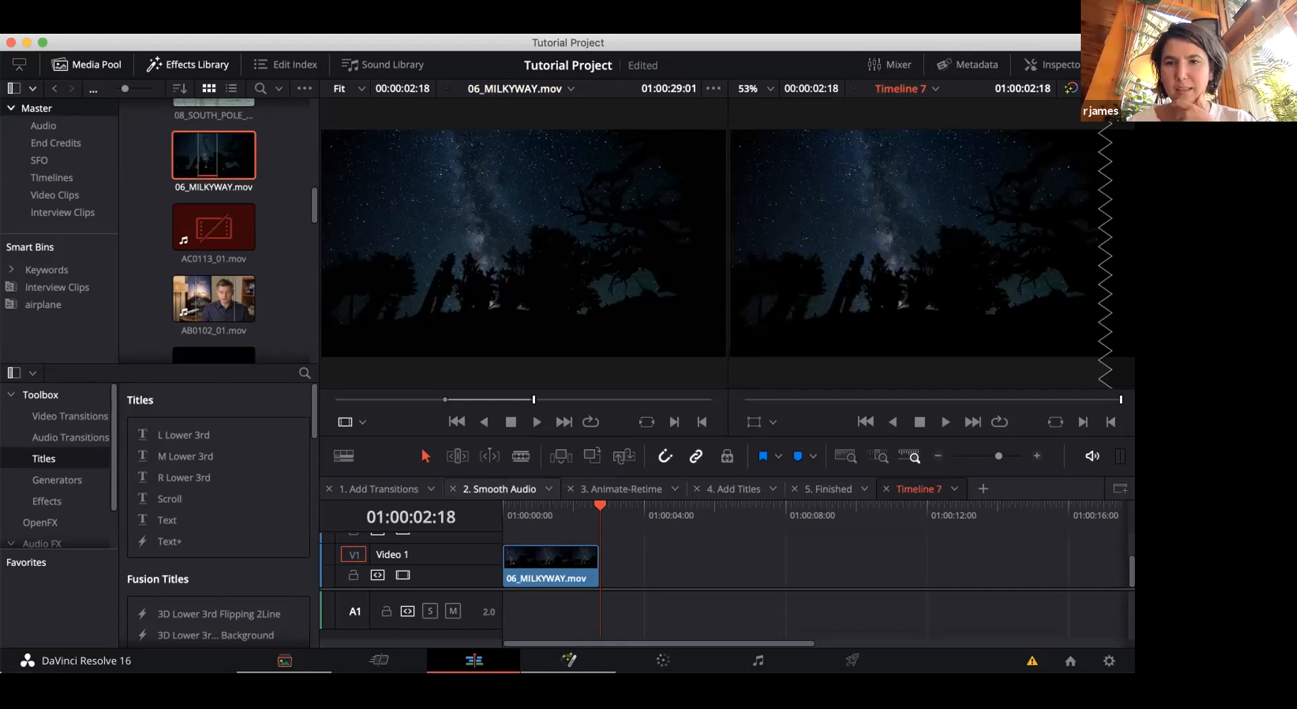
key("Home")
key("space")
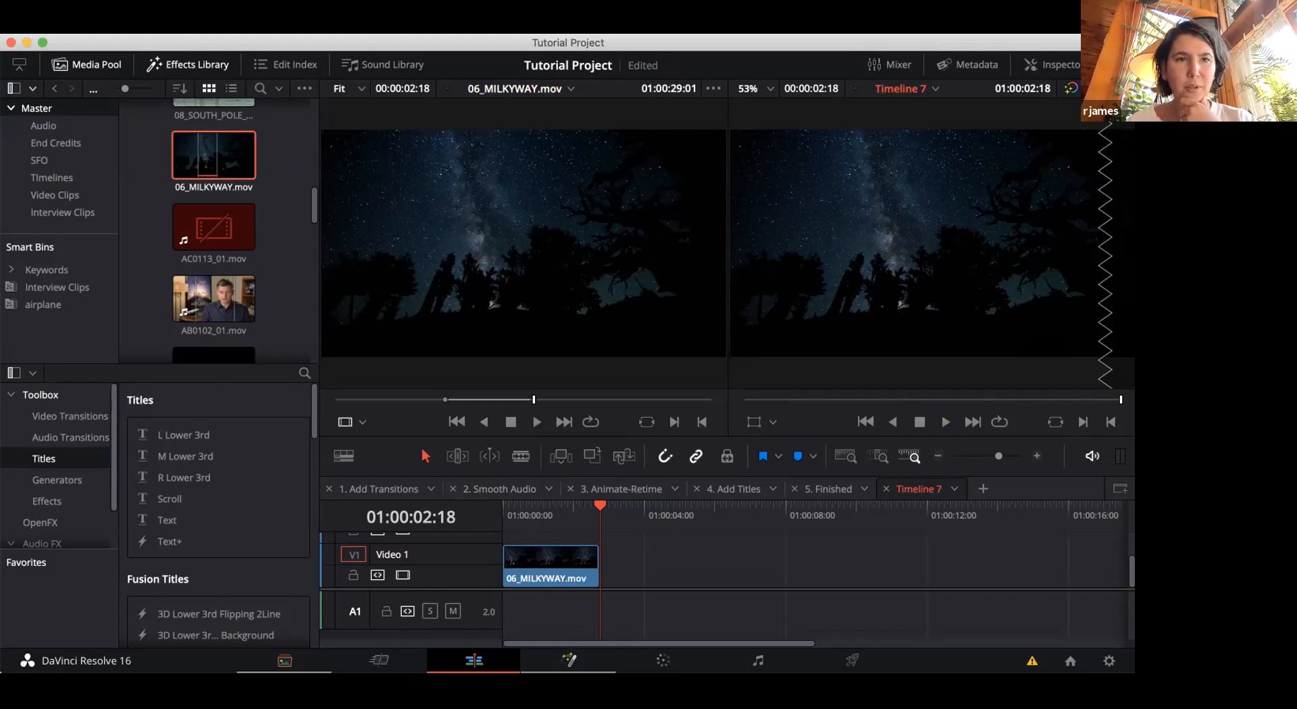
Insert the marked ranges of 07_KENYA.mov and 05_BAY_AREA_LIGHTS.mov one after the other behind 06_MILKYWAY.mov on Video 1
scroll(213, 229, "down", 10)
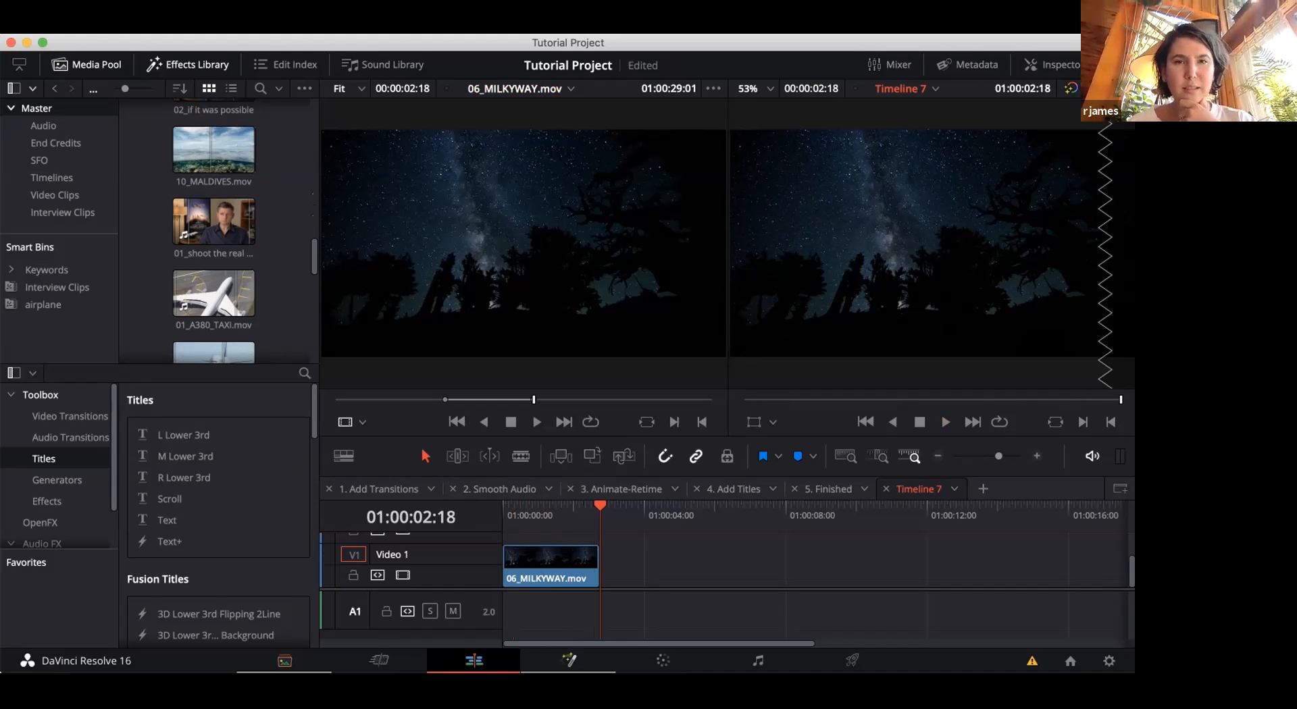
scroll(213, 229, "down", 5)
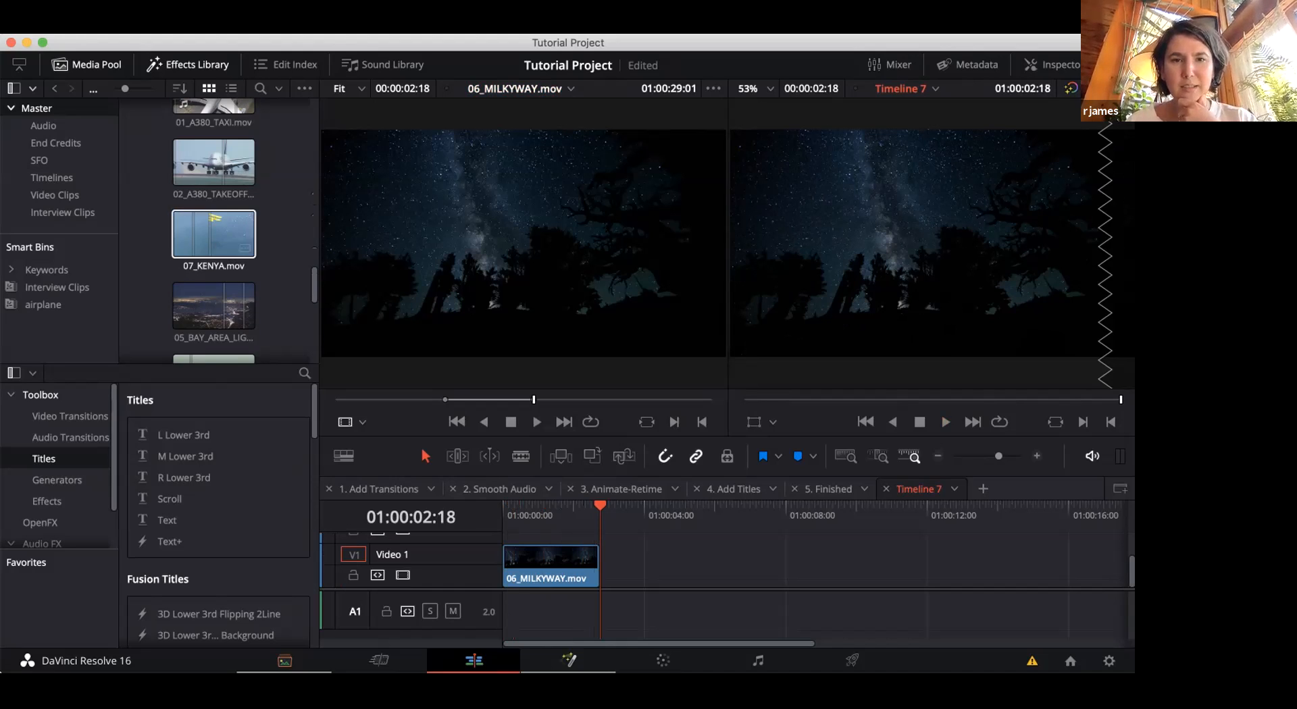
left_click(213, 229)
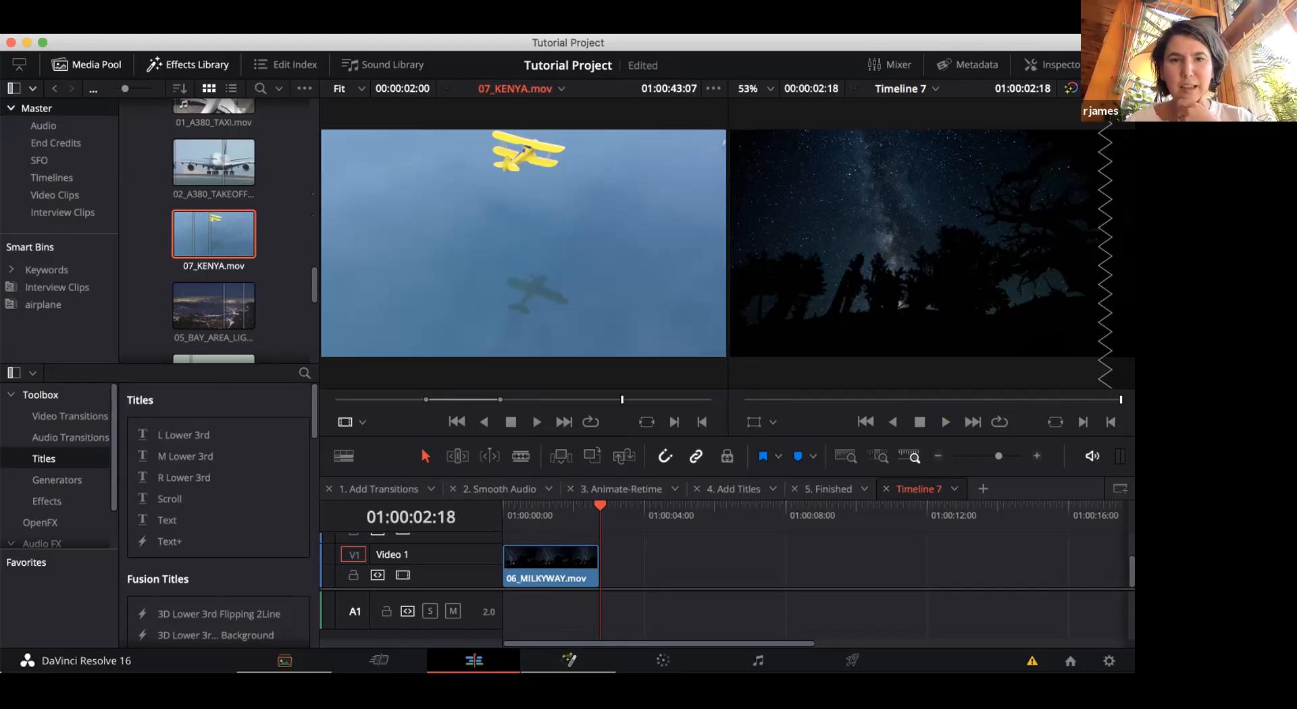
left_click_drag(622, 400, 484, 400)
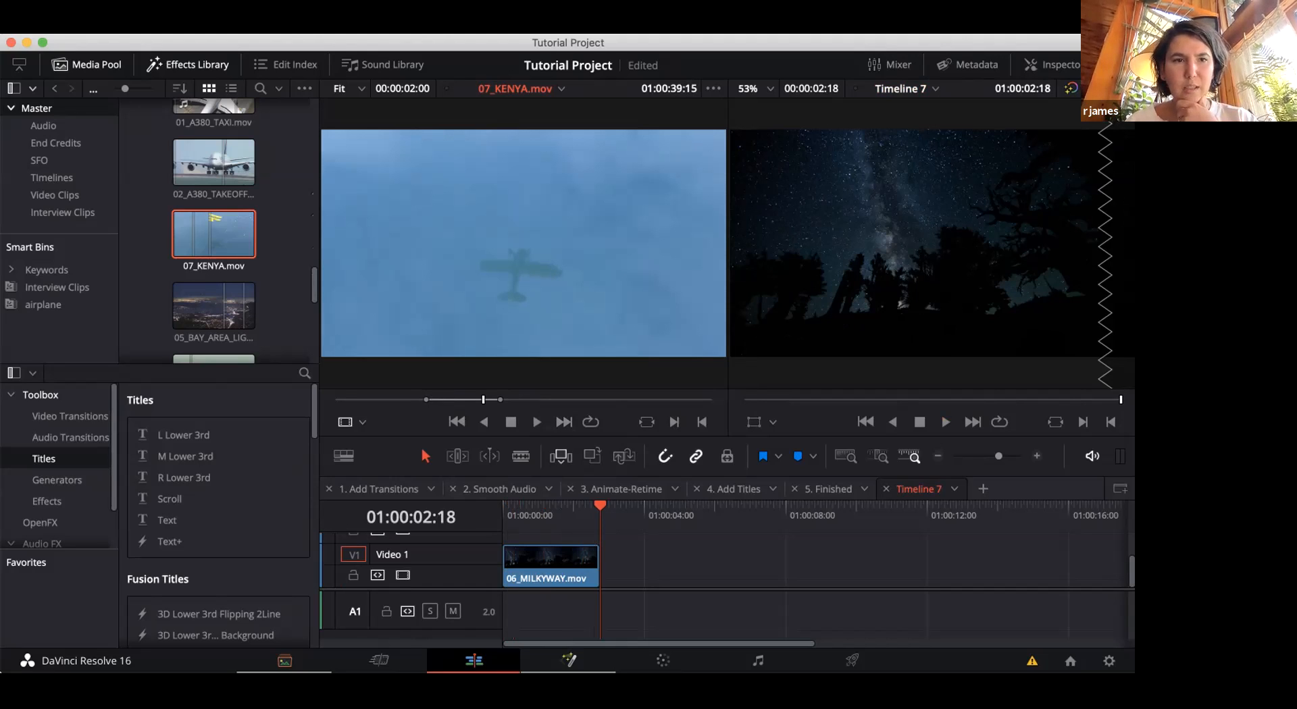
left_click(561, 457)
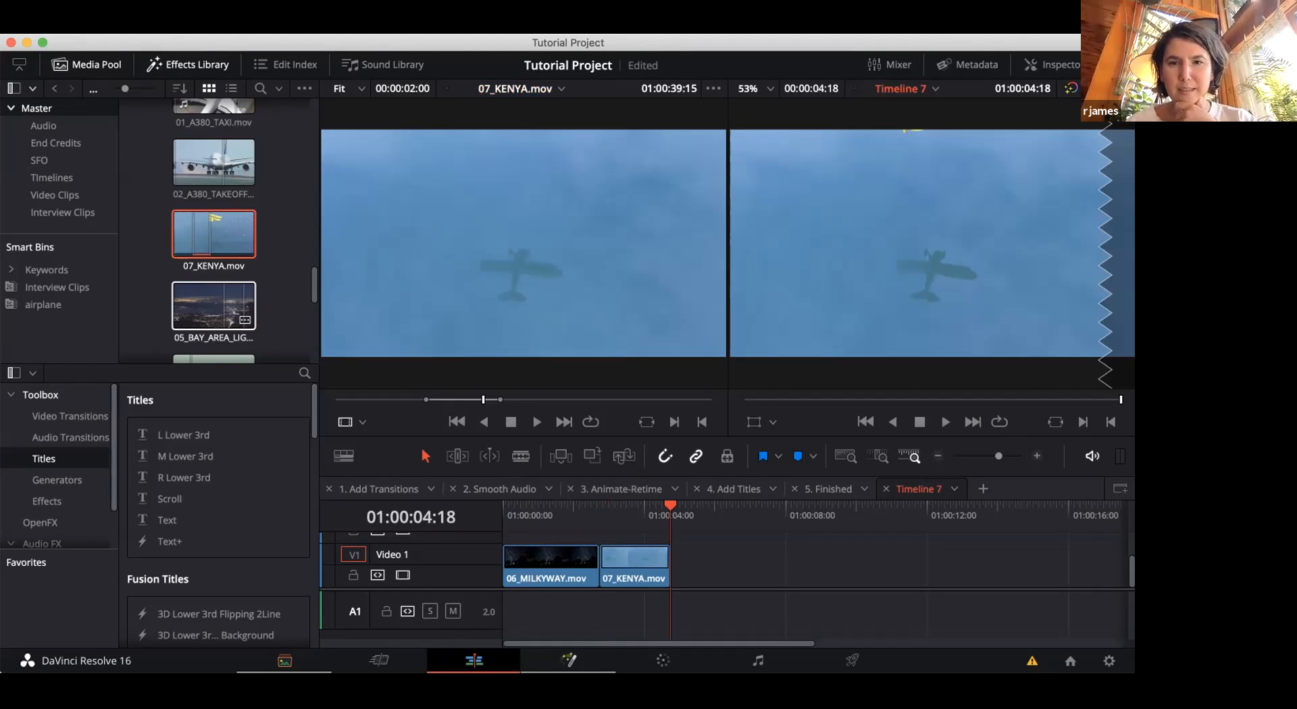
double_click(214, 306)
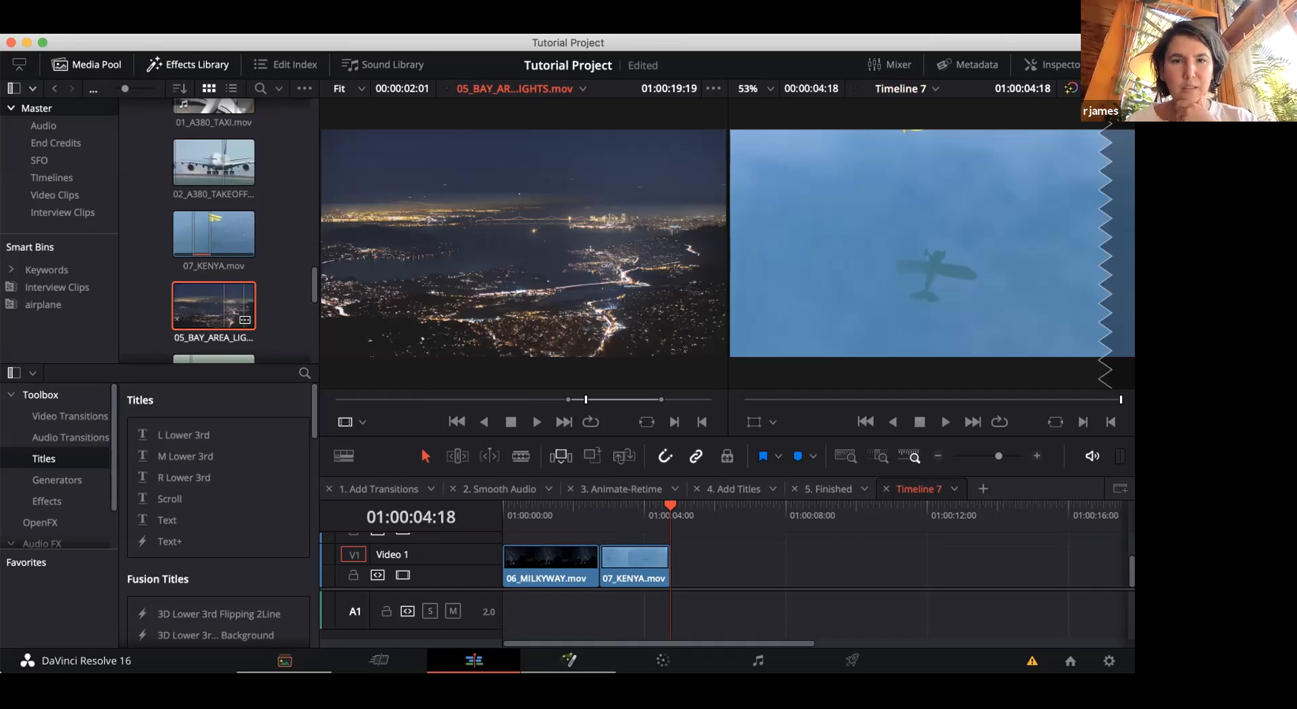
left_click(561, 457)
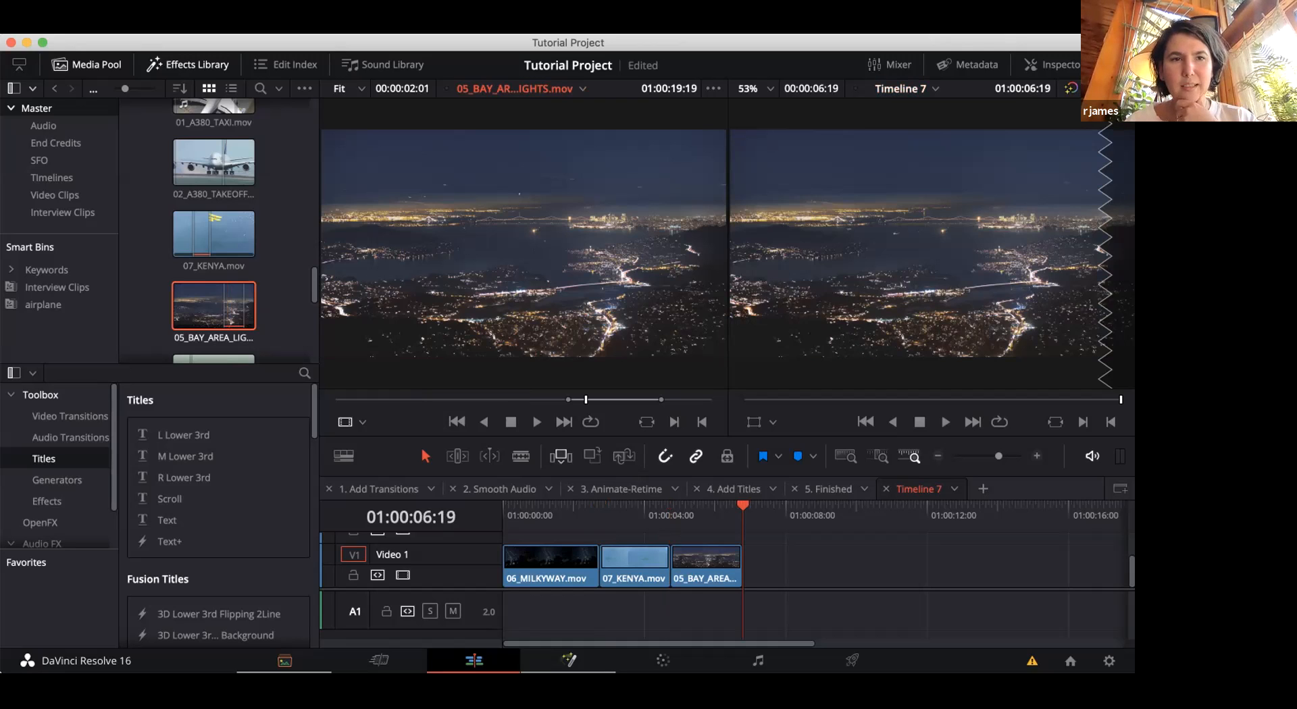
Load the 08_SOUTH_POLE clip at frame 01:00:03:07 into the source viewer and move the timeline playhead to the start of 07_KENYA.mov
scroll(213, 230, "down", 4)
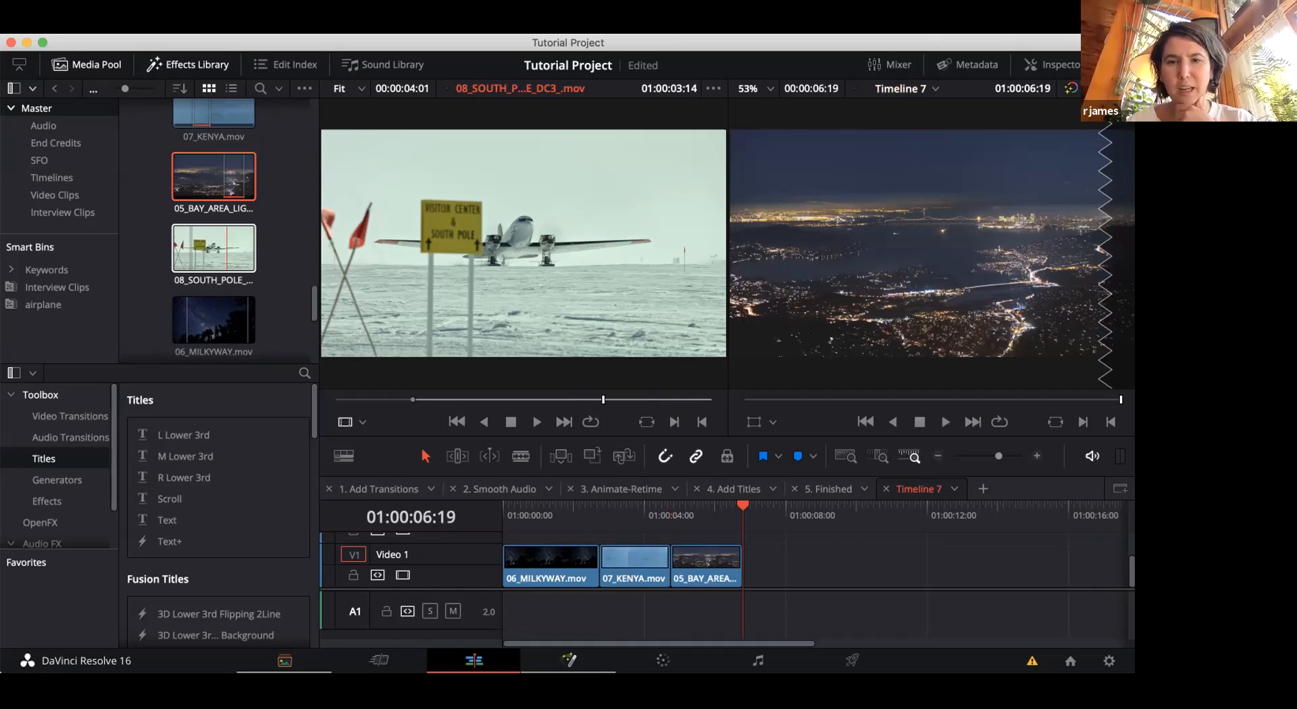
left_click(227, 248)
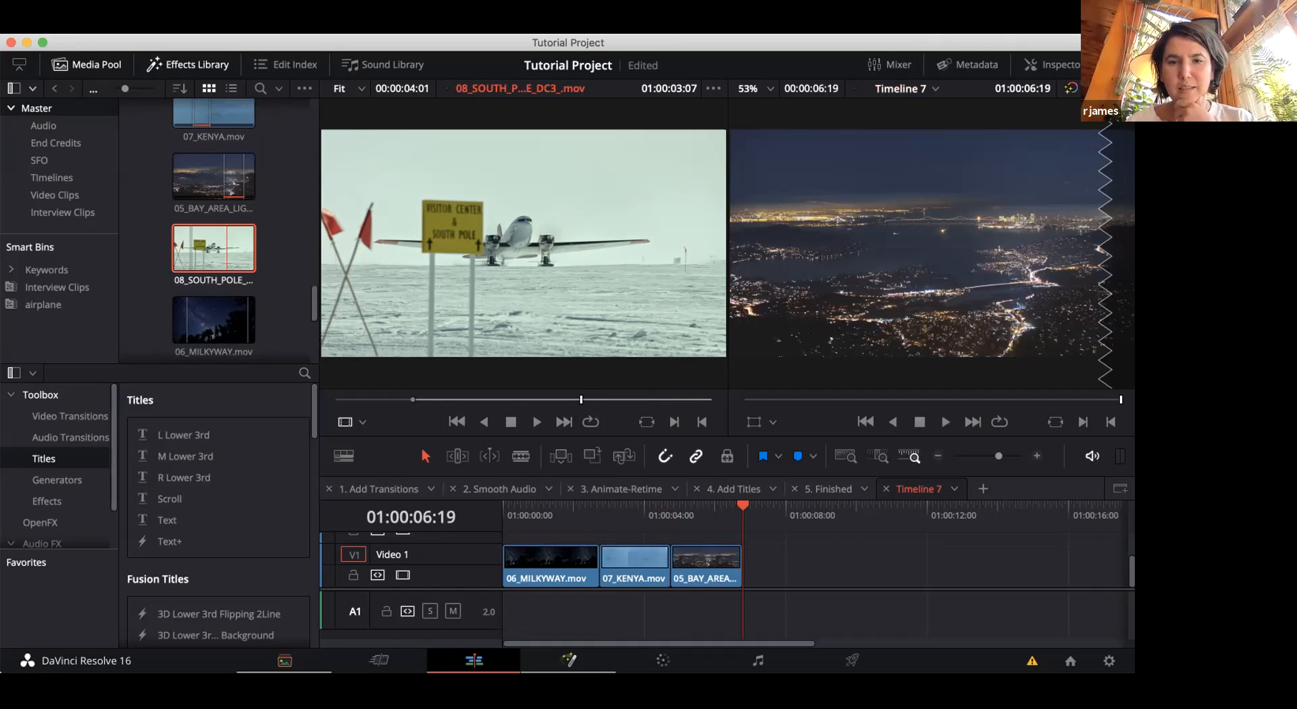
left_click(694, 507)
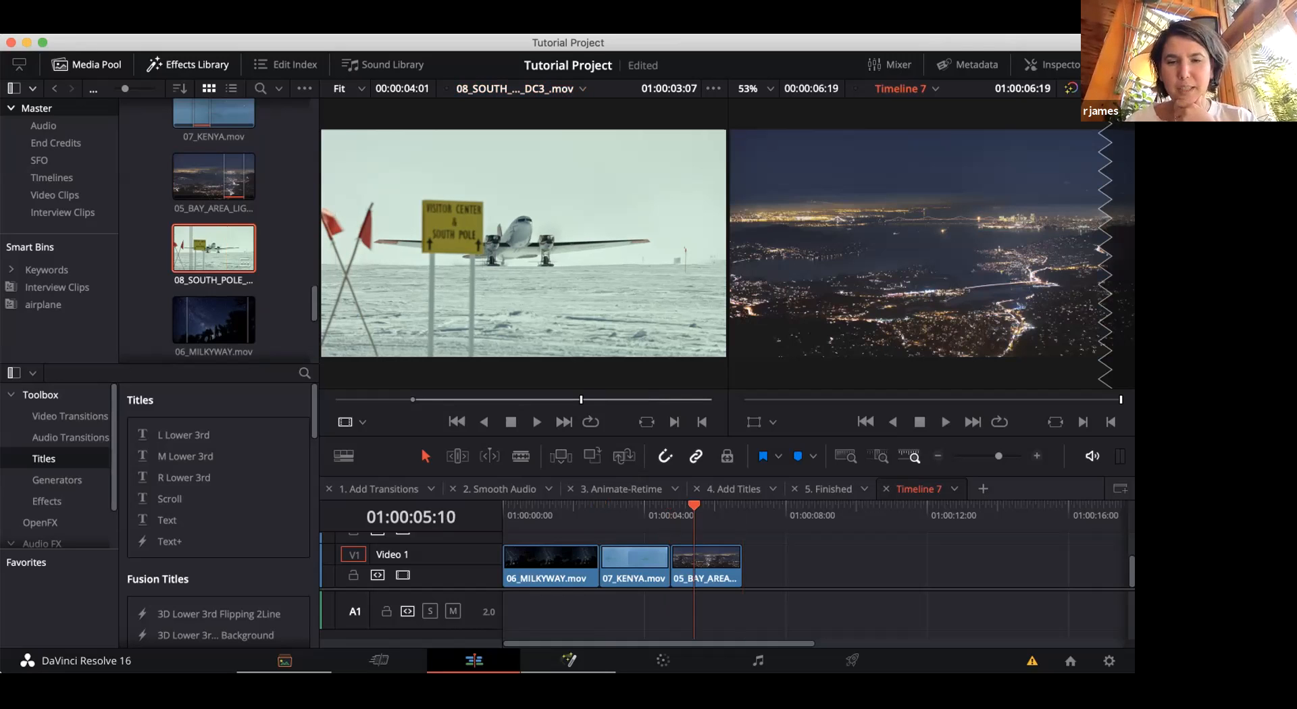
left_click_drag(694, 506, 671, 506)
key("q")
key("q")
key("Up")
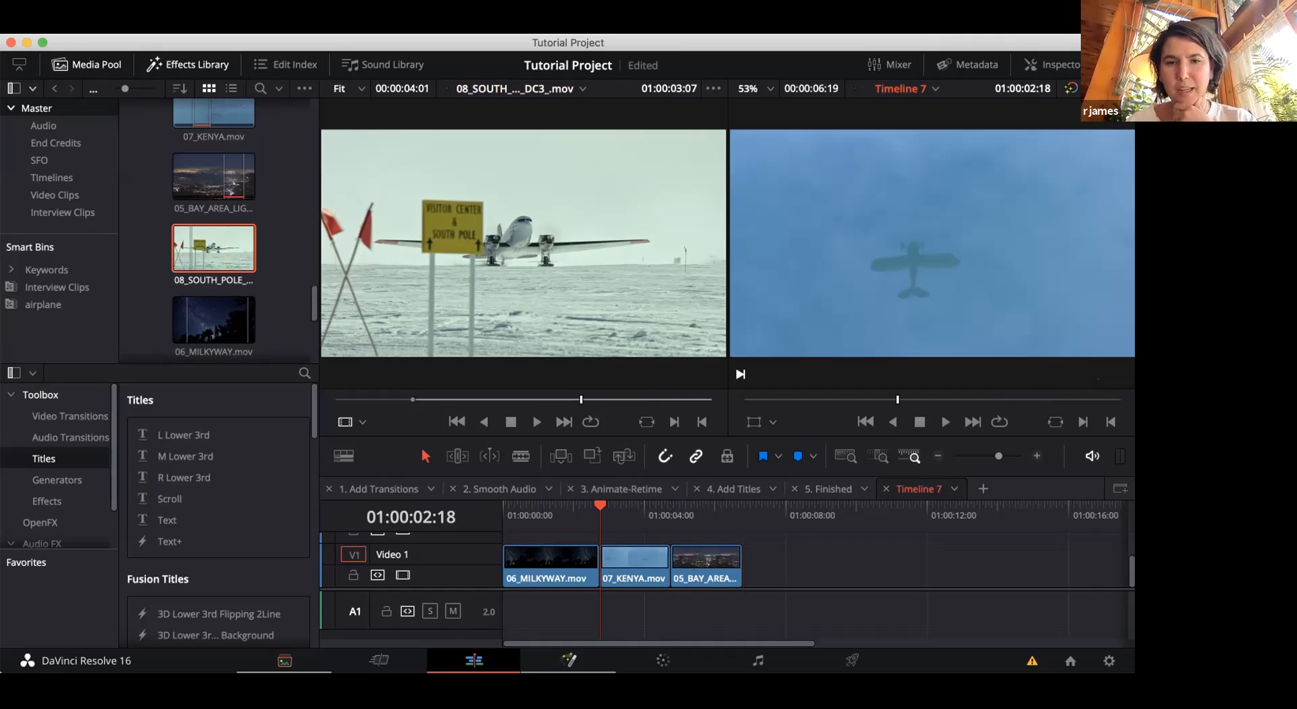
Replace 07_KENYA.mov on Video 1 with the 08_SOUTH_POLE clip at timeline position 01:00:03:16, and play the replacement from its start
left_click(576, 506)
key("Right")
left_click(697, 507)
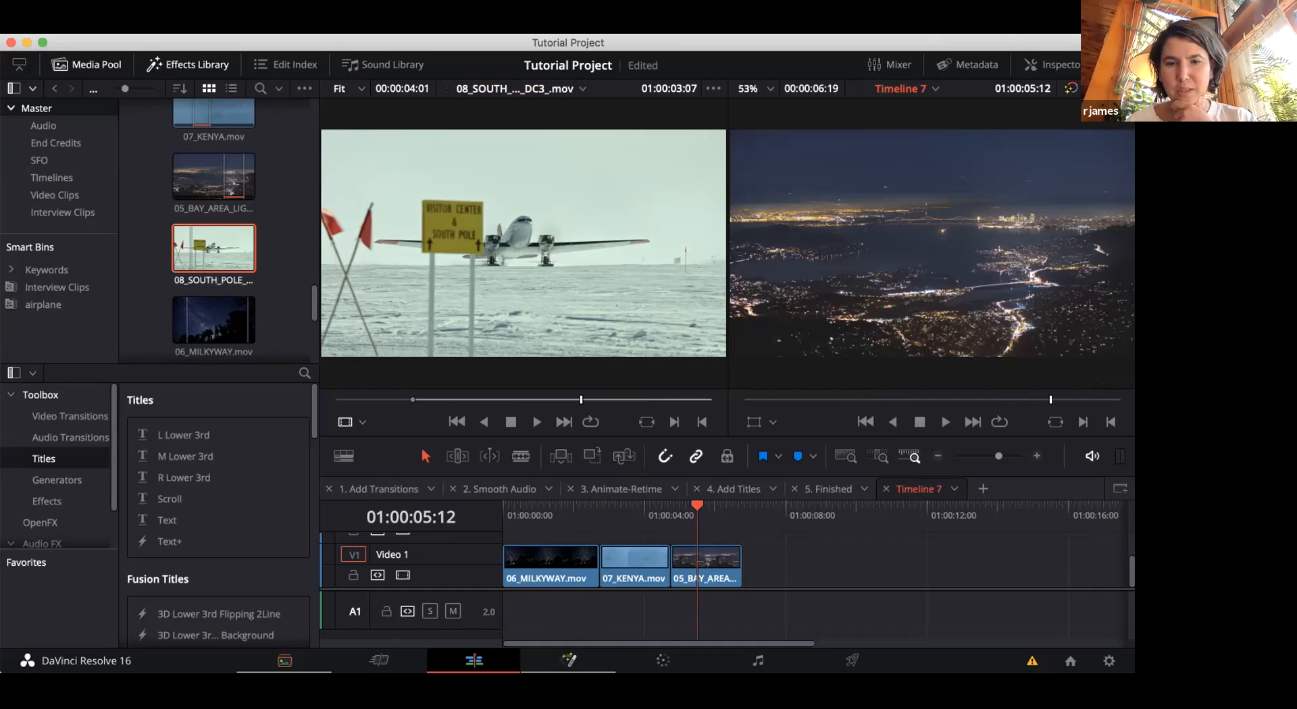
left_click(632, 507)
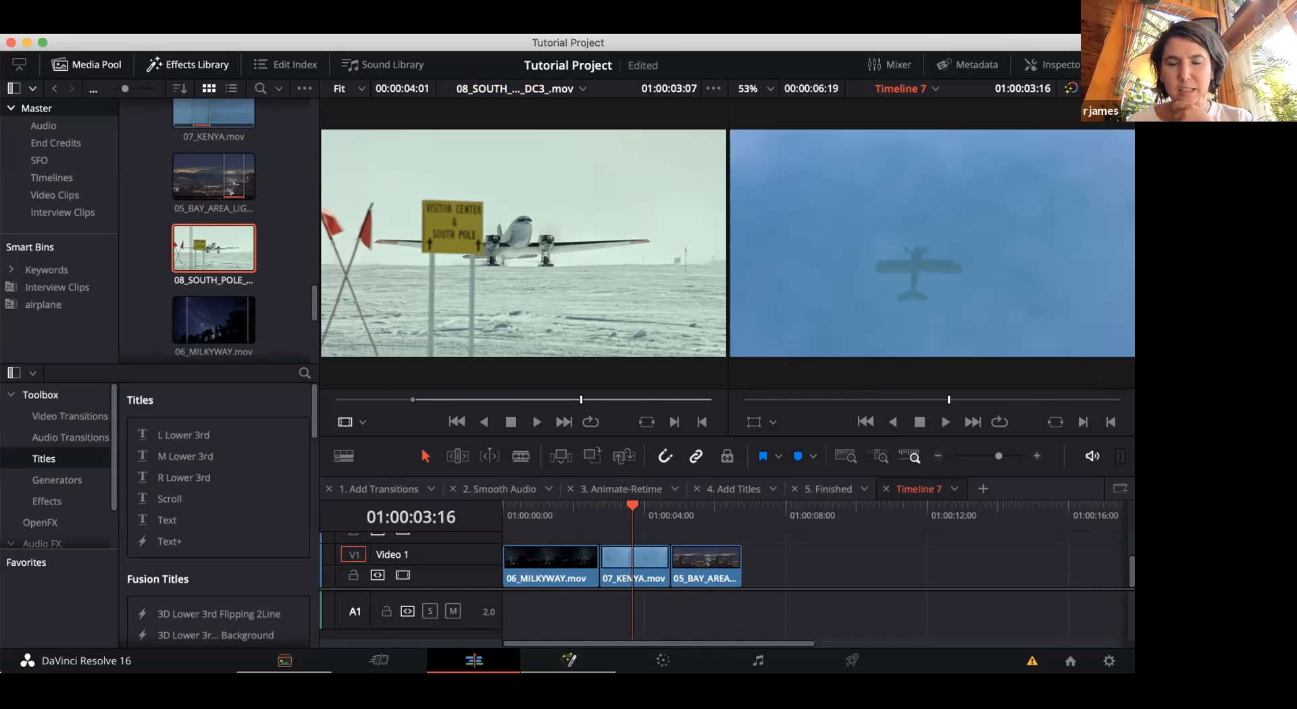
left_click(635, 567)
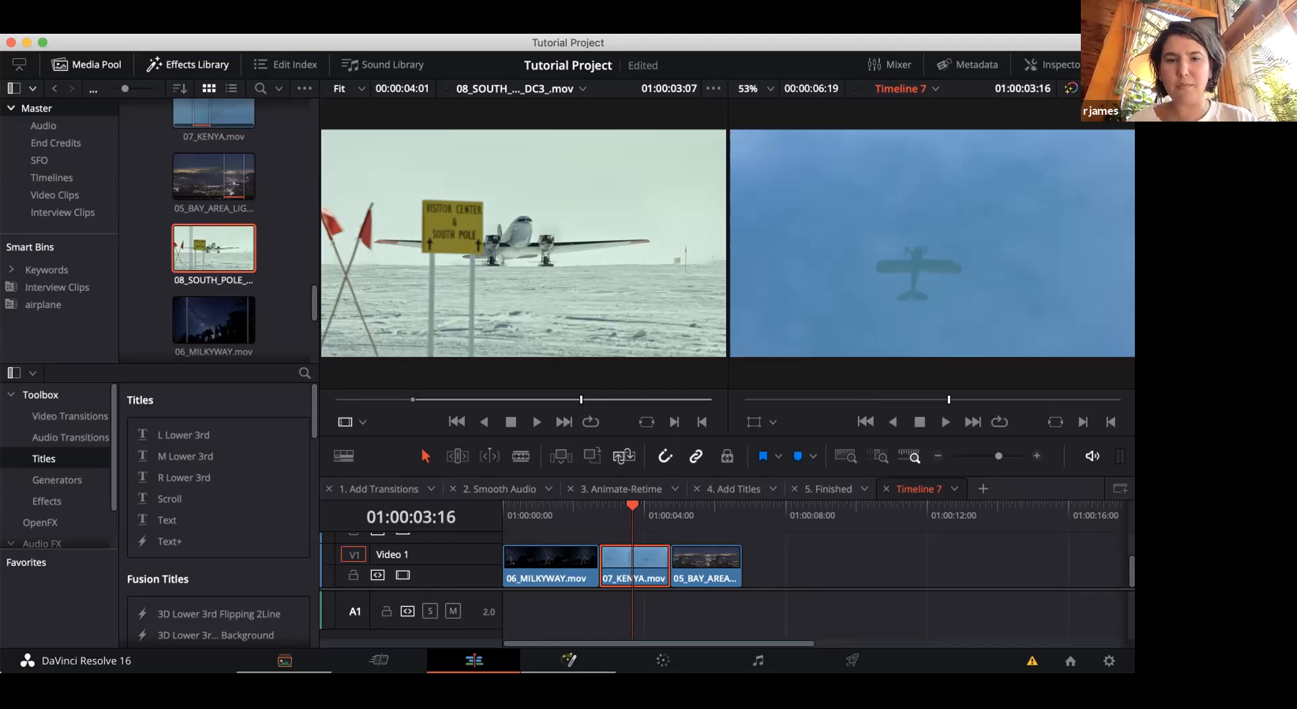
left_click(625, 457)
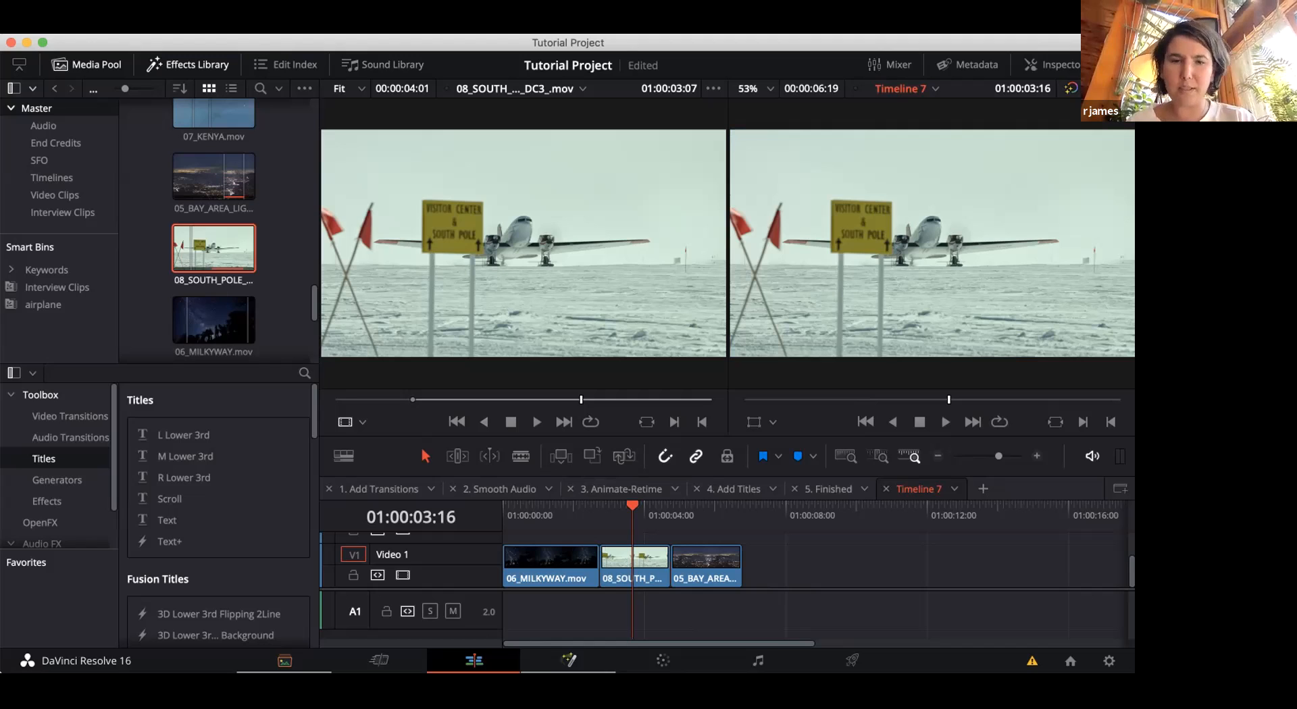
key("Up")
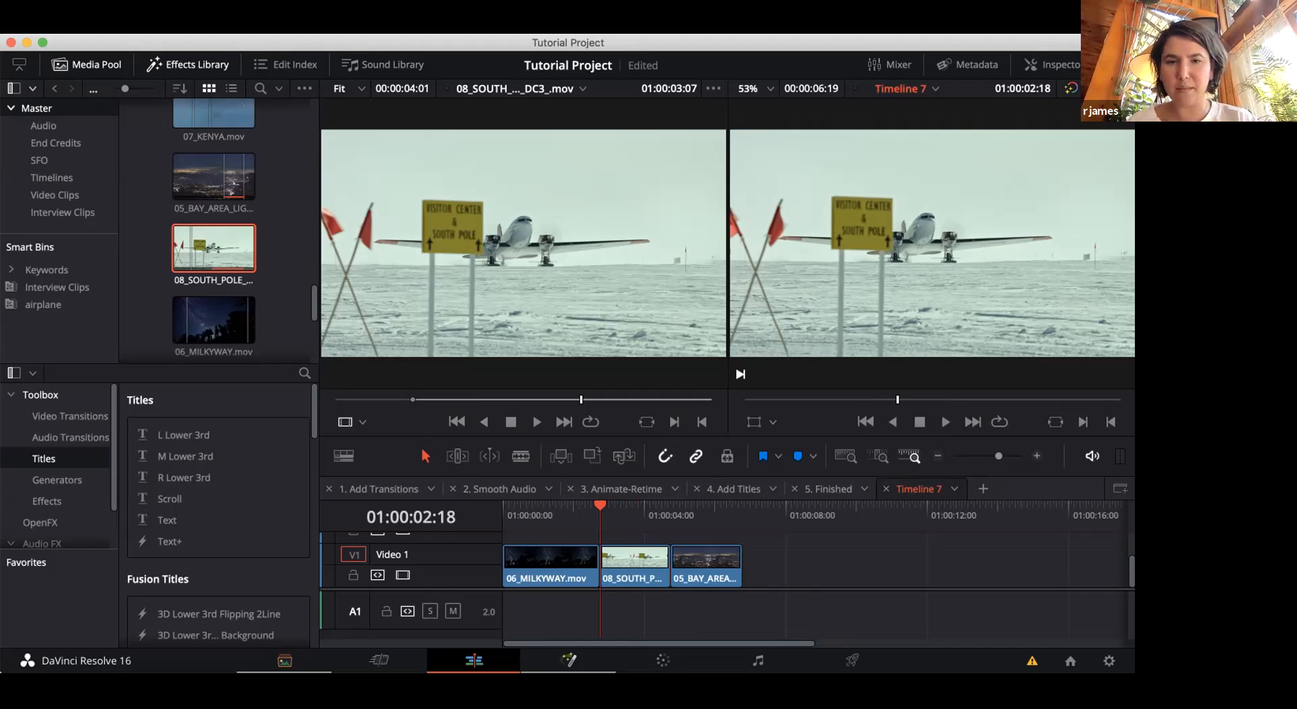
key("space")
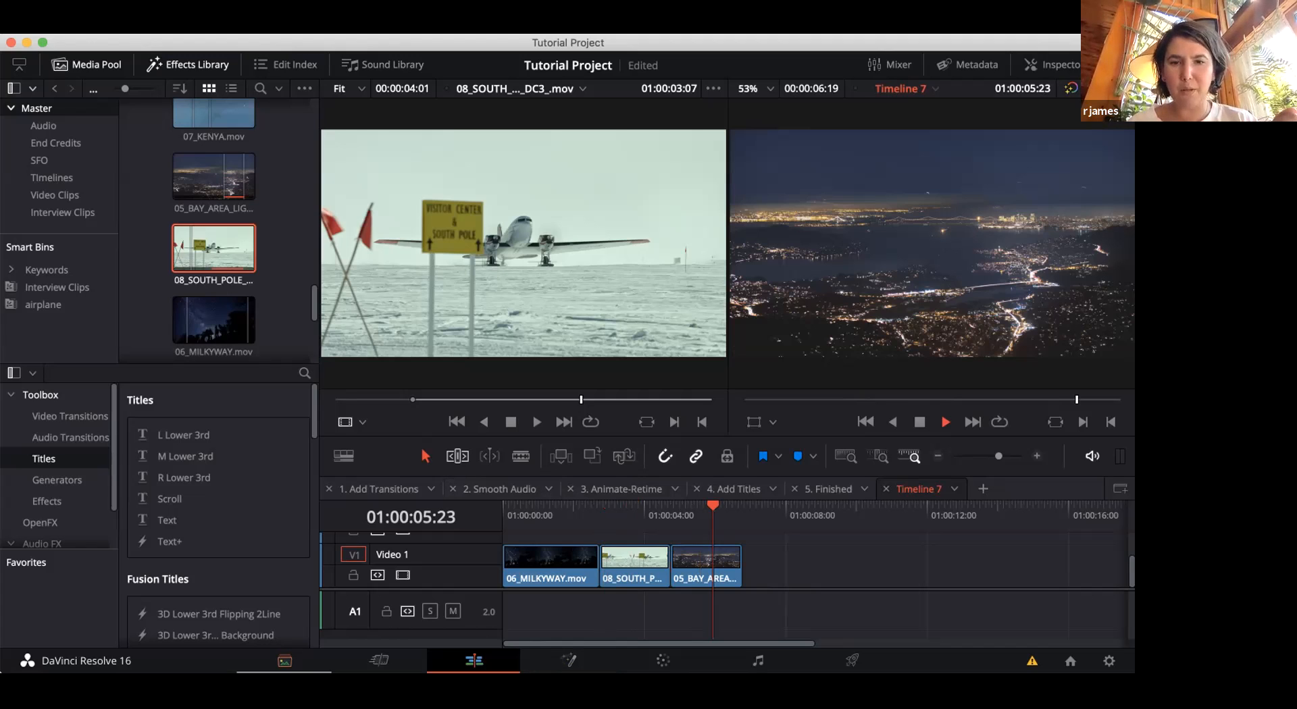
In Trim Edit mode, roll the cut between 08_SOUTH_POLE and 05_BAY_AREA_LIGHTS.mov a few frames toward the timeline's end
left_click(458, 456)
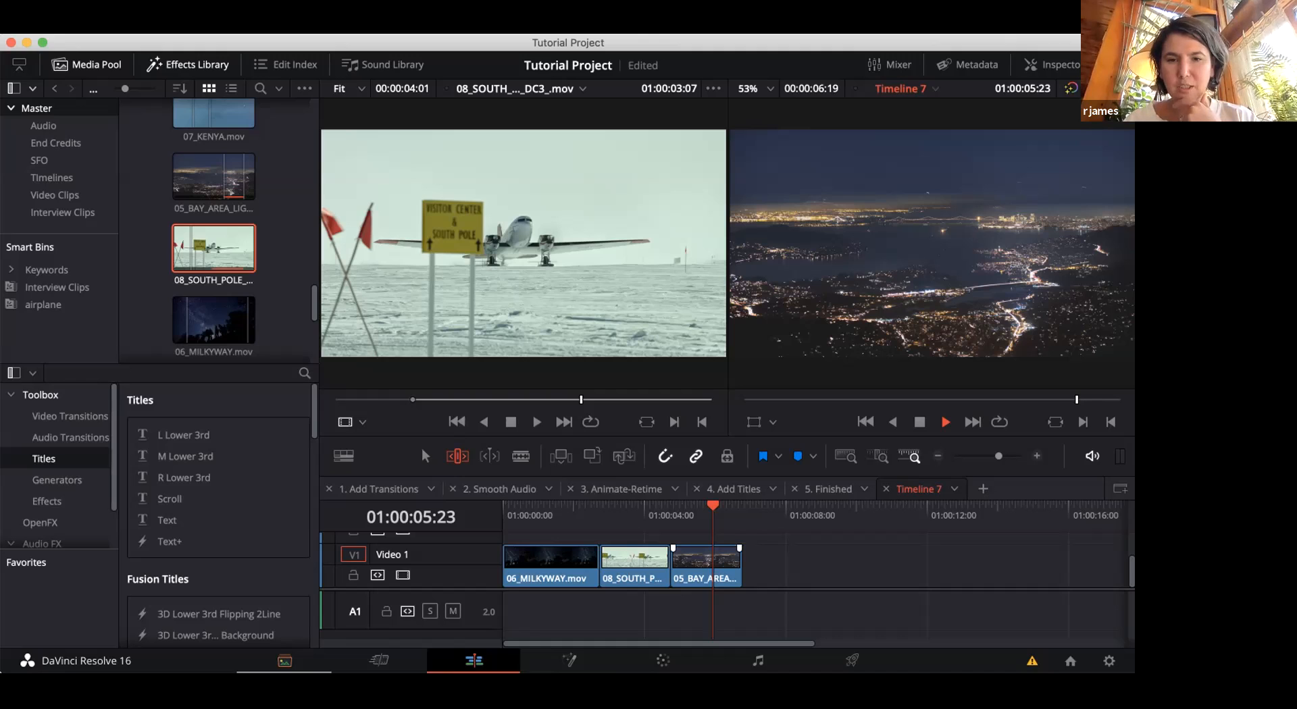
left_click(669, 577)
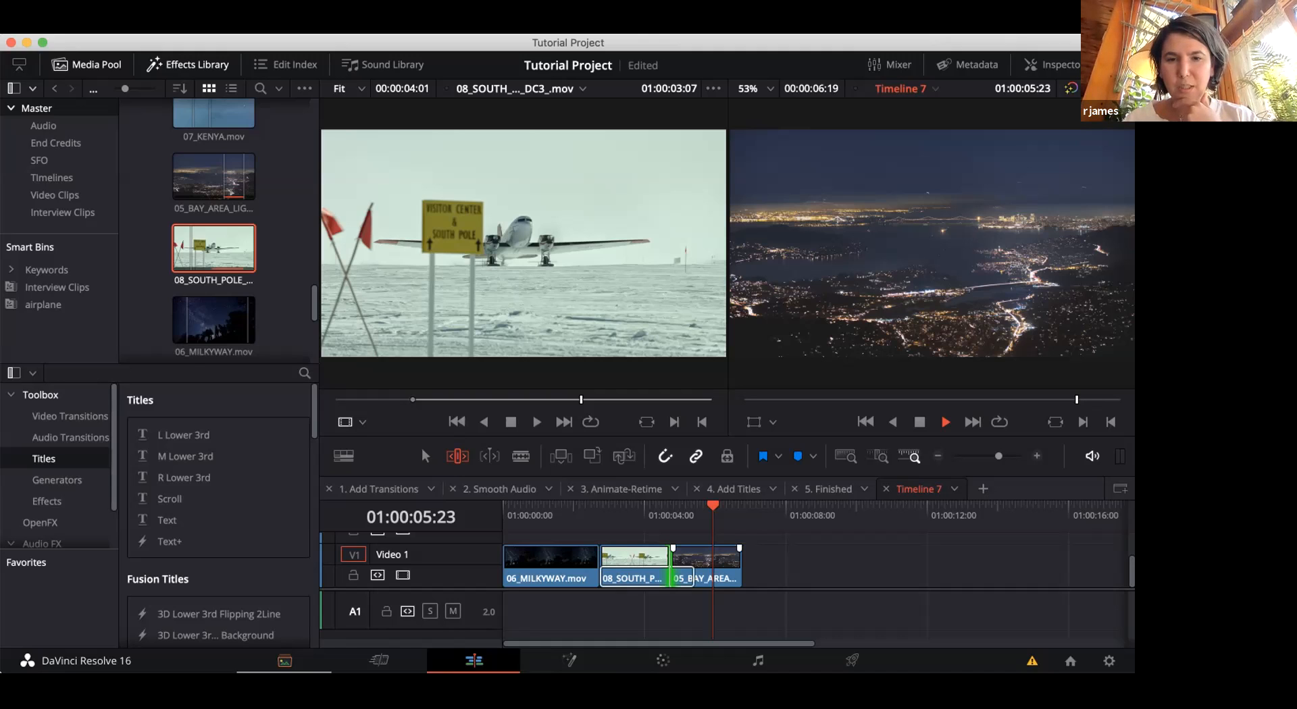
mouse_move(670, 577)
left_mouse_down()
mouse_move(652, 577)
mouse_move(691, 577)
mouse_move(675, 577)
left_mouse_up()
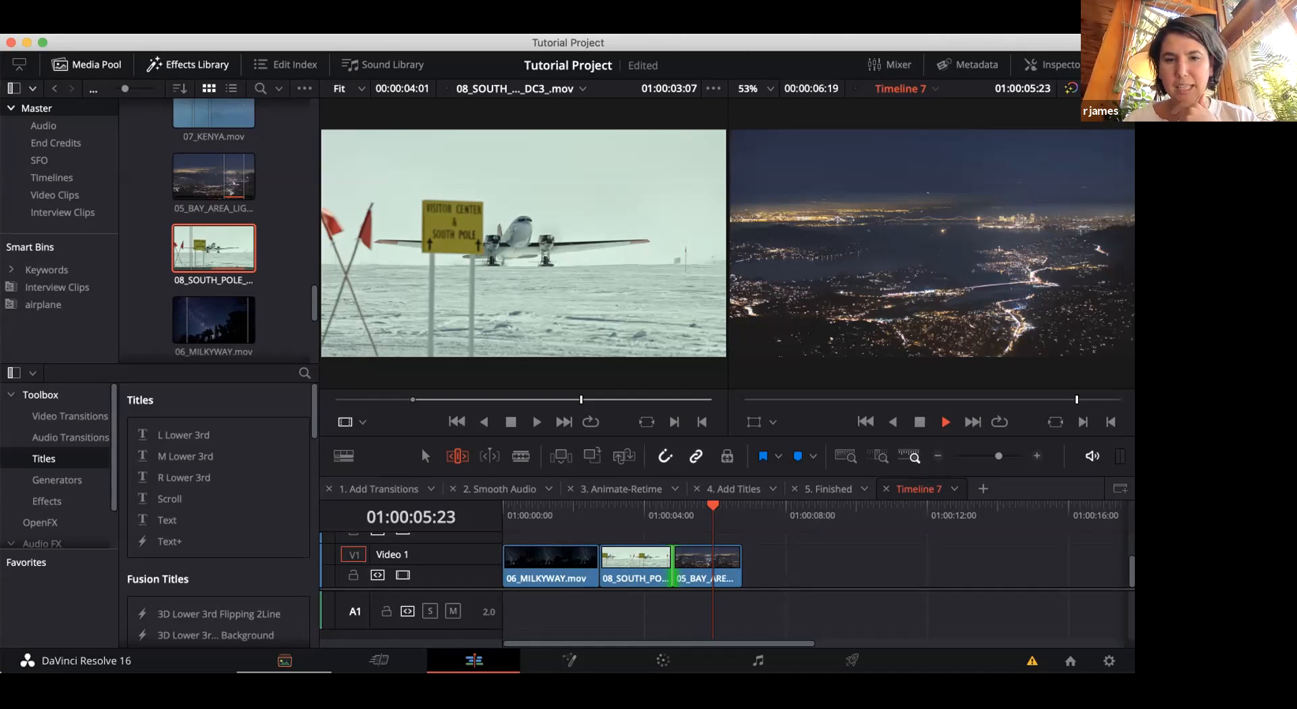
Slip the footage inside the 08_SOUTH_POLE and 05_BAY_AREA_LIGHTS.mov clips together, keeping their positions and lengths on Video 1
key("super+a")
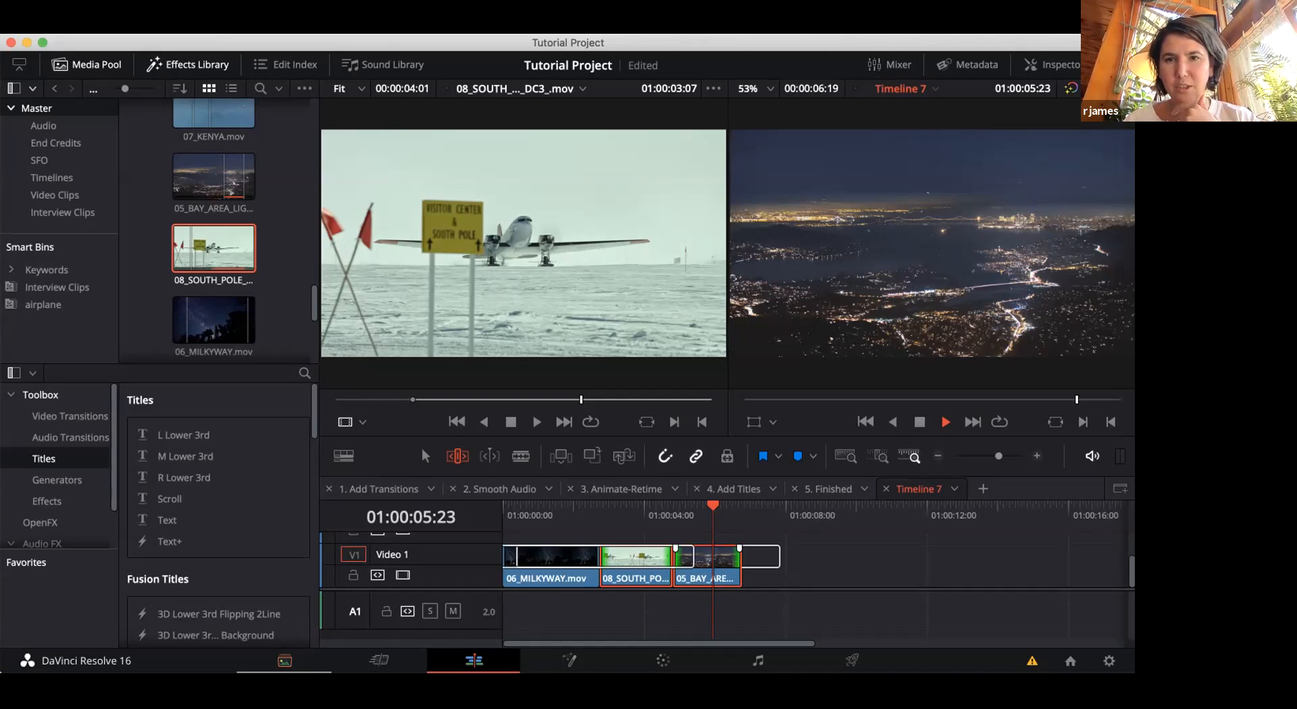
mouse_move(685, 557)
left_mouse_down()
mouse_move(733, 555)
mouse_move(693, 557)
left_mouse_up()
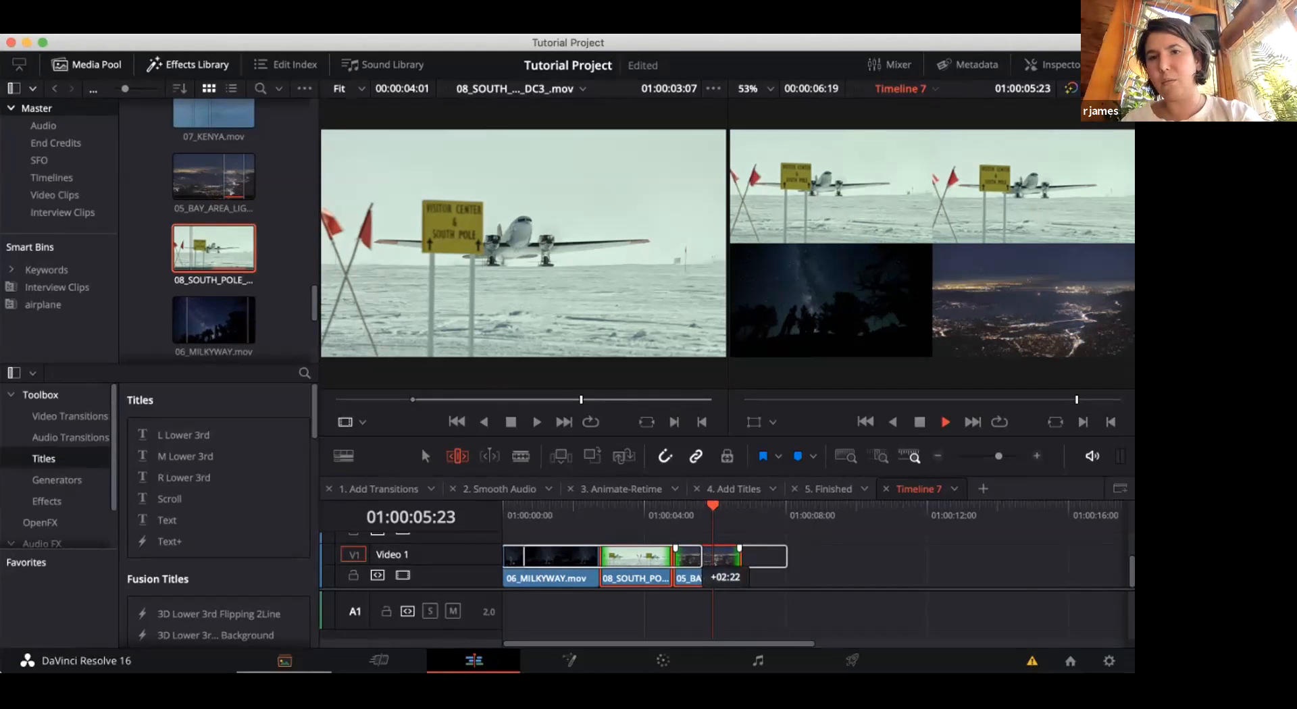
left_click_drag(694, 557, 721, 556)
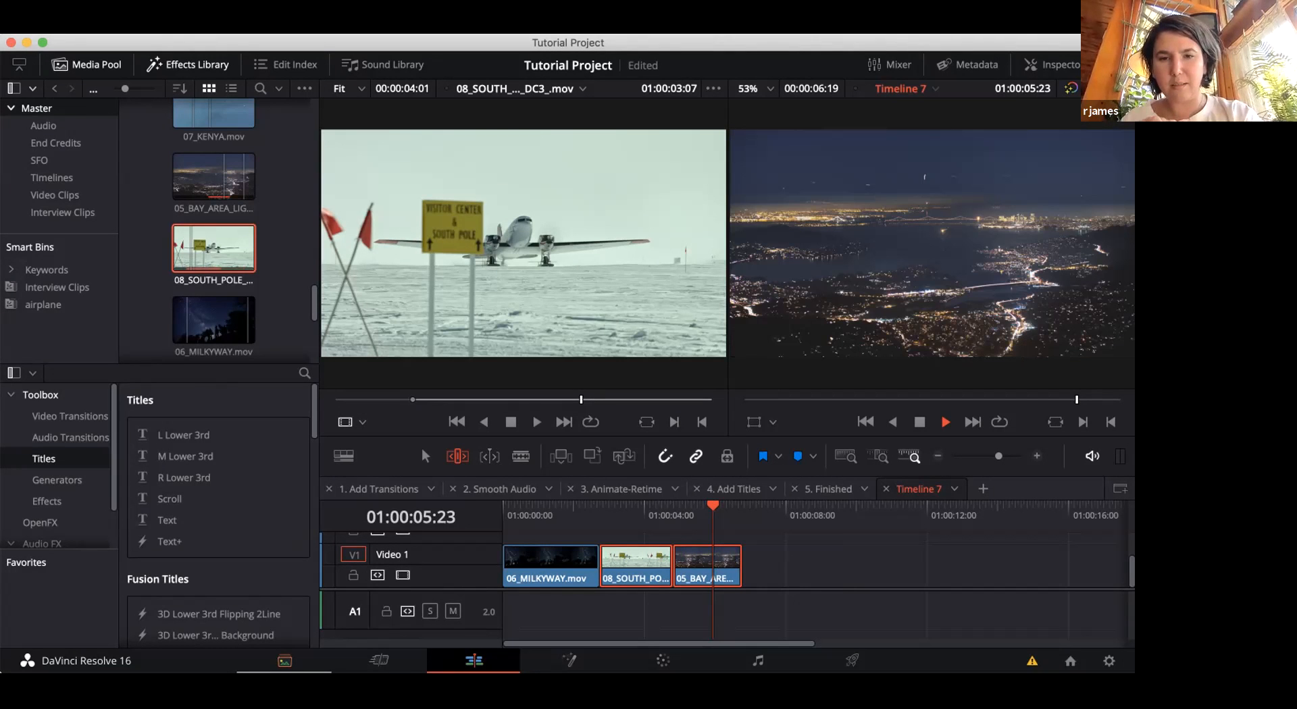
Turn on dynamic trimming and ripple the end of 06_MILKYWAY.mov out by 4 frames on Video 1
key("w")
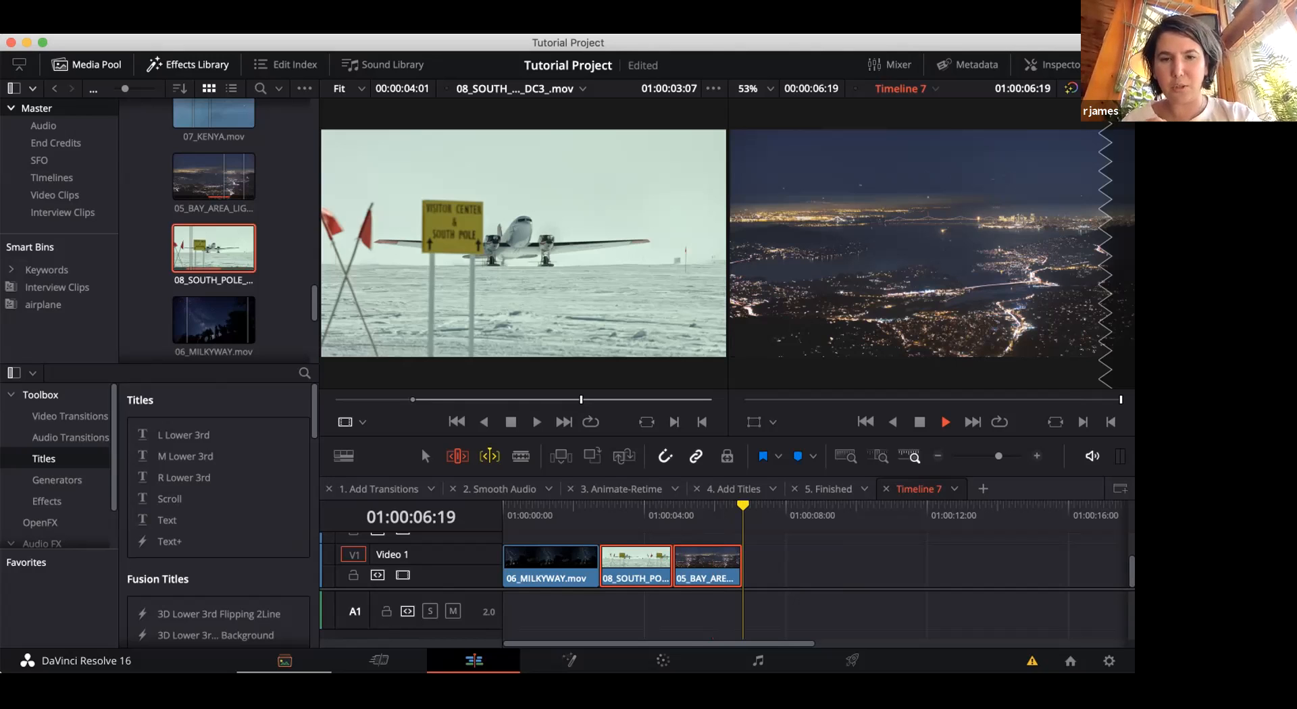
key("j")
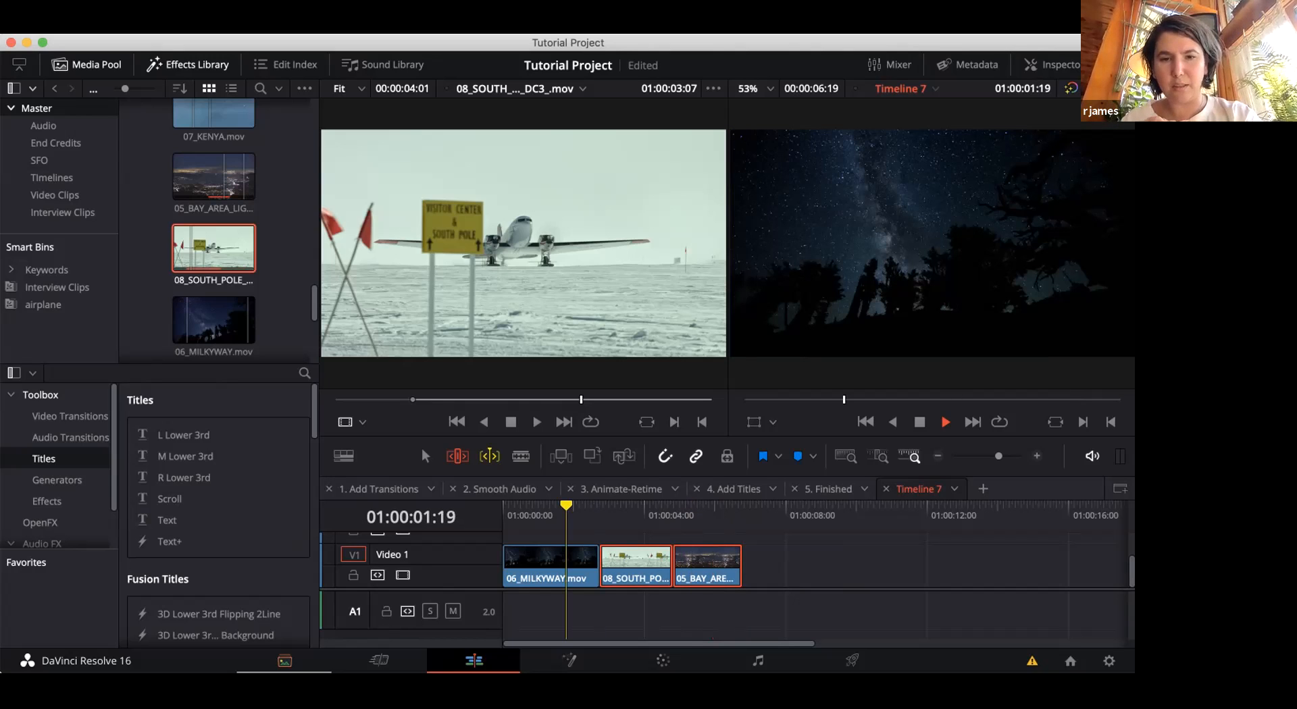
key("v")
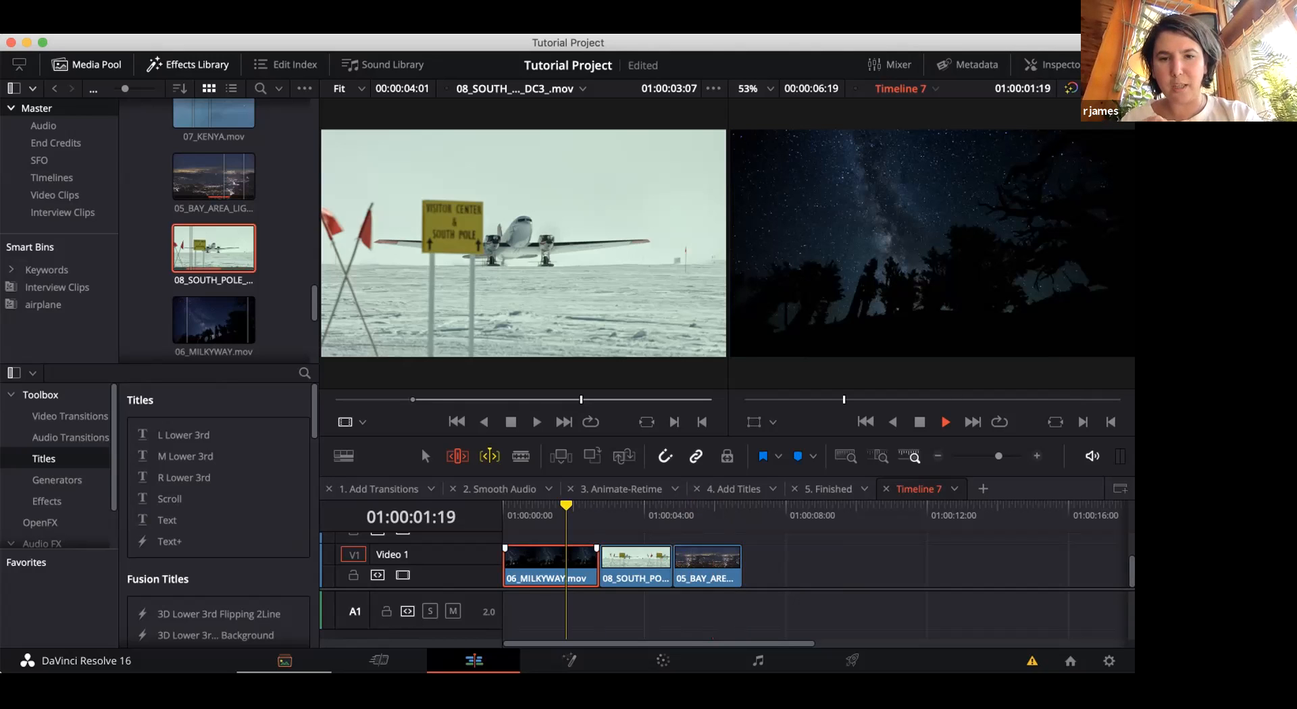
key("v")
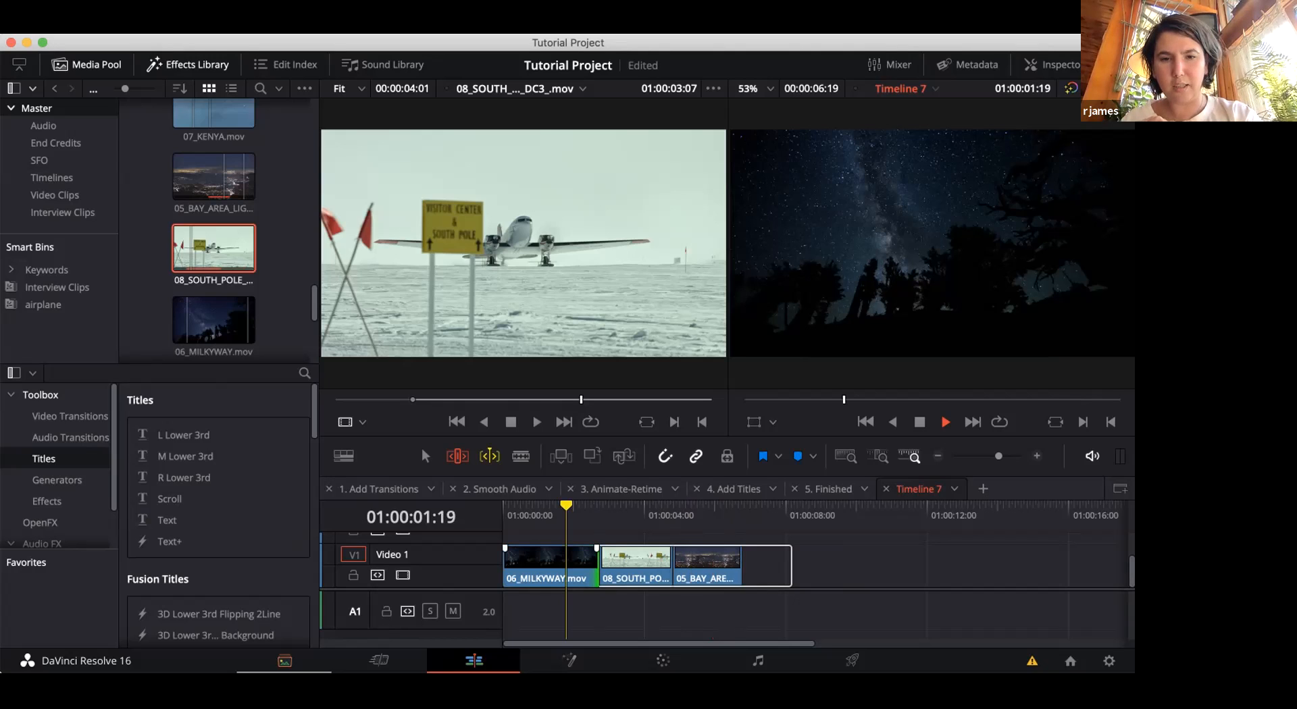
key("j")
key("l")
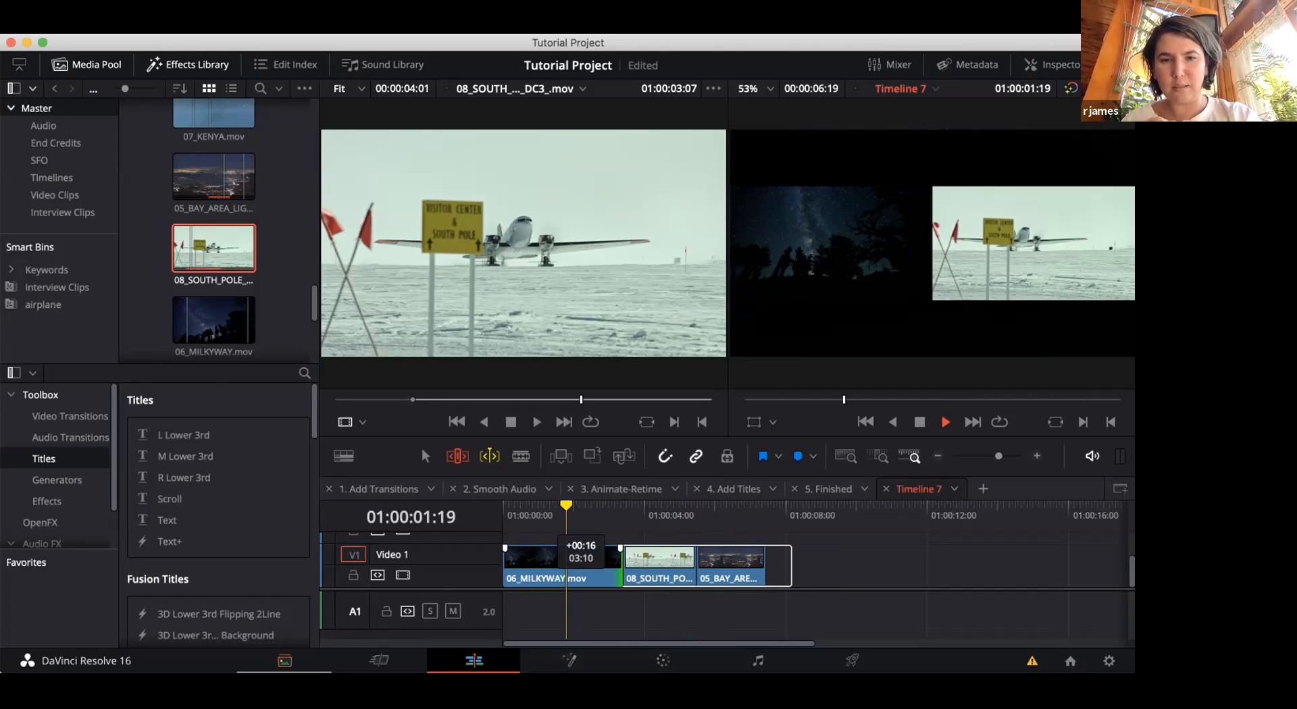
key("j")
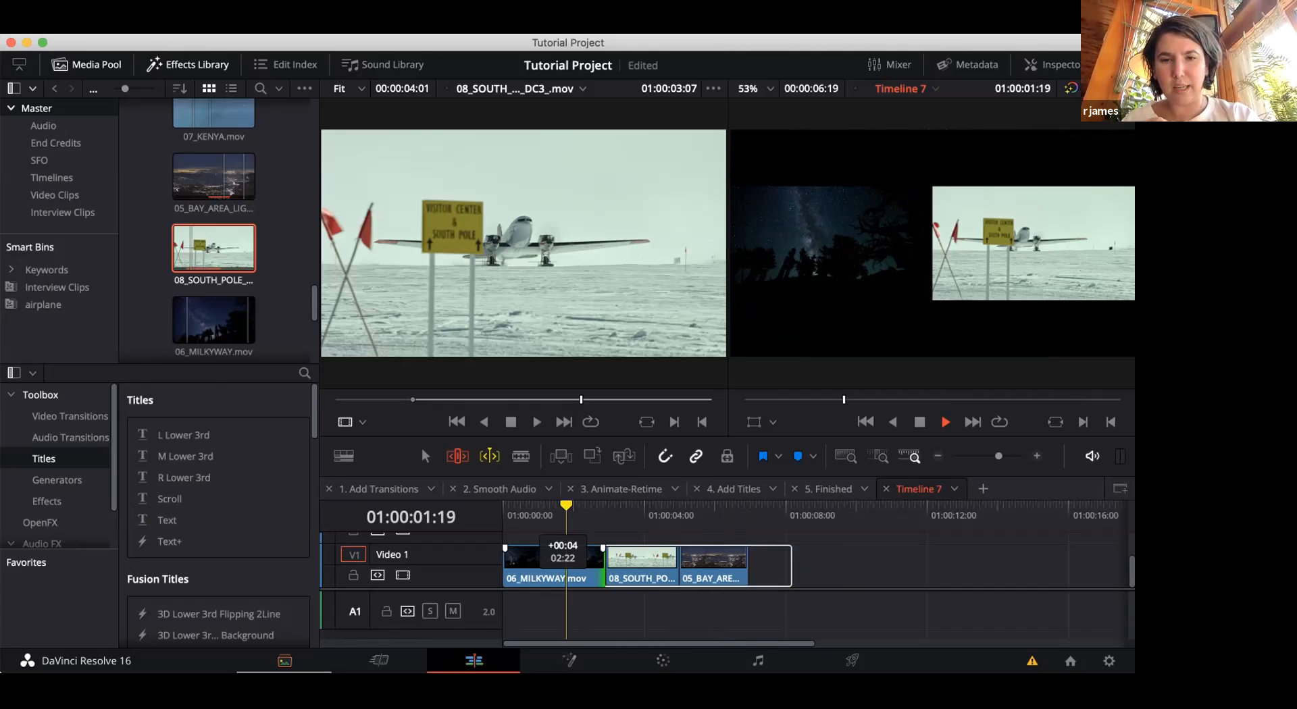
left_click_drag(604, 566, 605, 566)
Roll the cut between 06_MILKYWAY.mov and 08_SOUTH_POLE back by 20 frames on Video 1
left_click(642, 565)
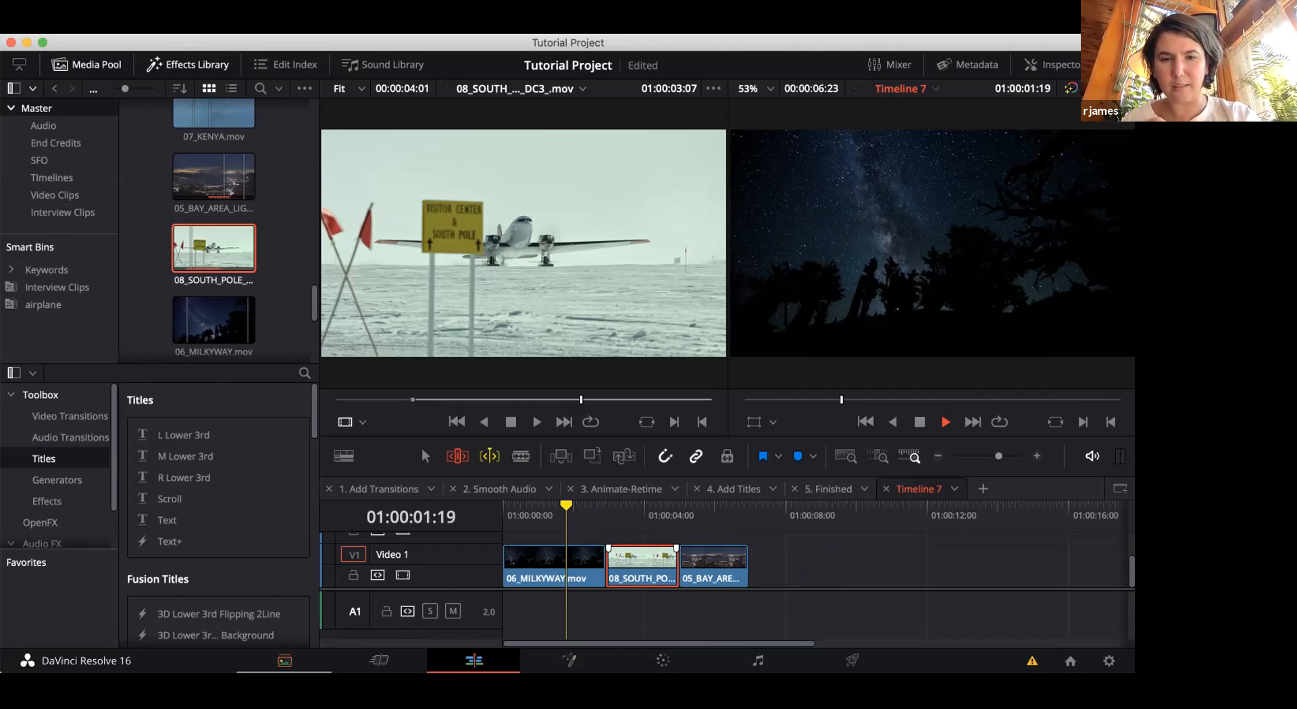
key("v")
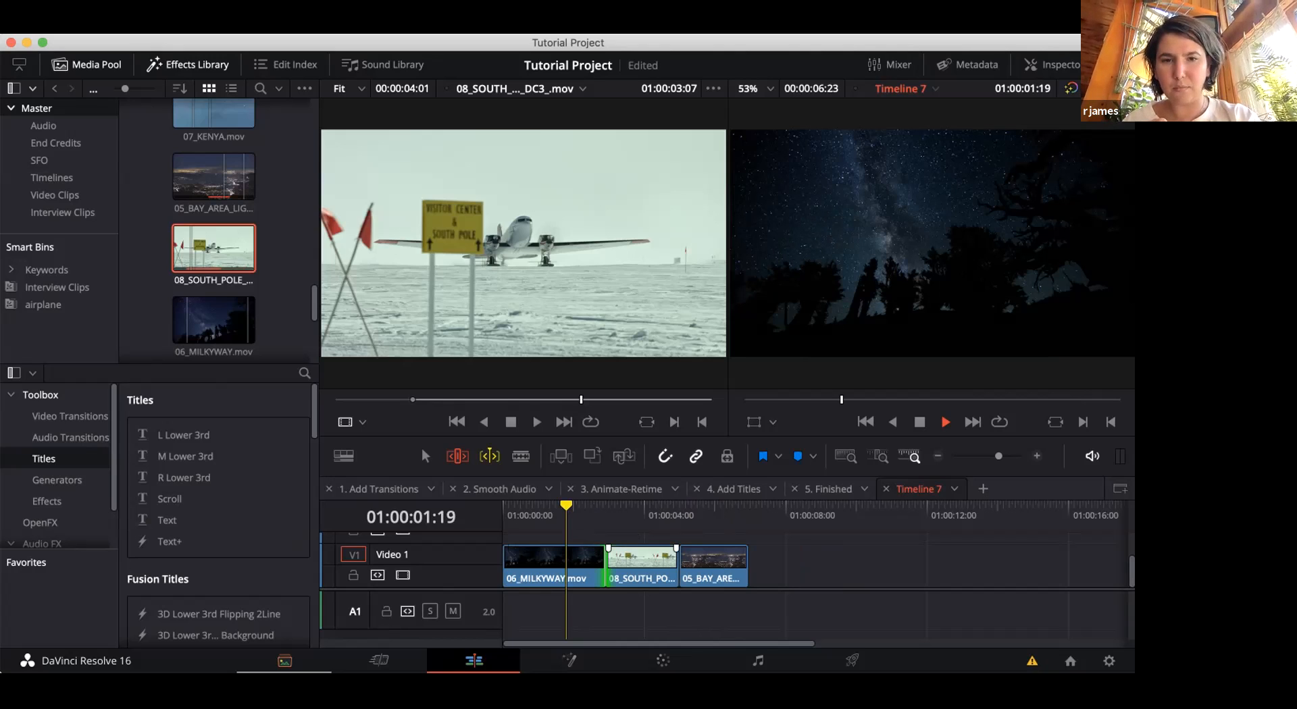
left_click_drag(607, 576, 577, 576)
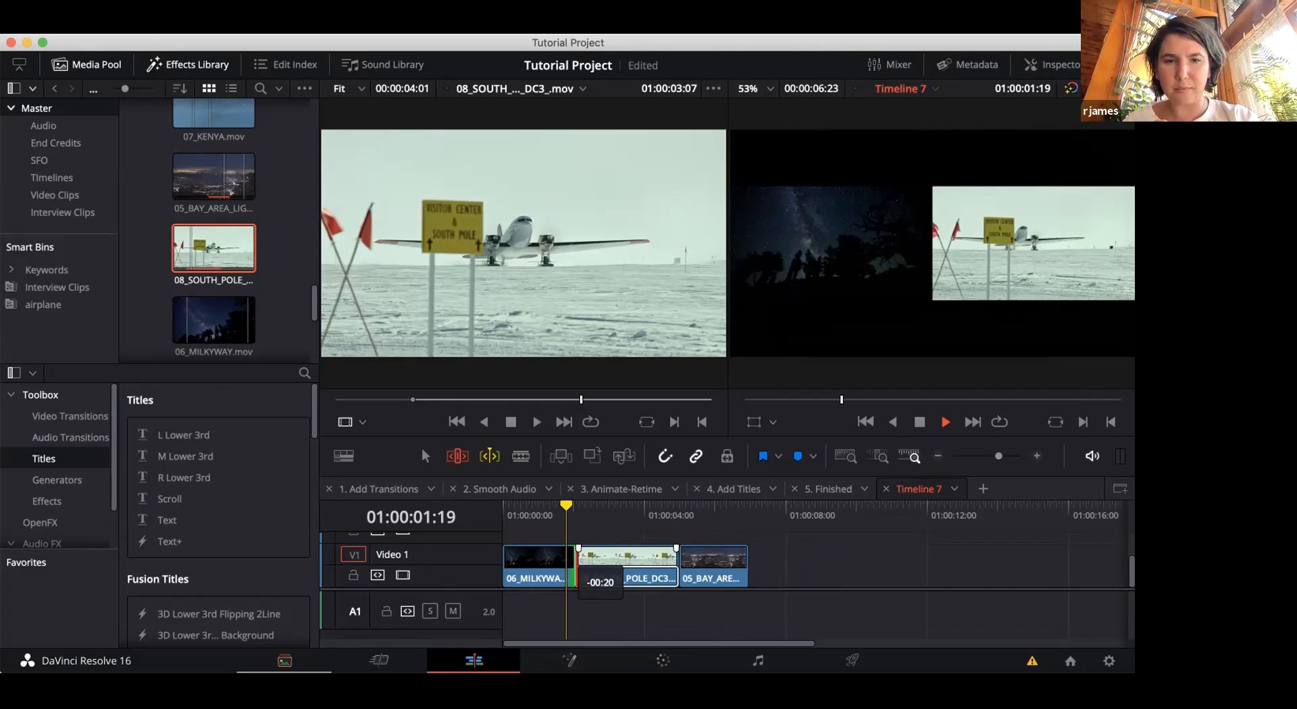
left_click_drag(577, 576, 573, 576)
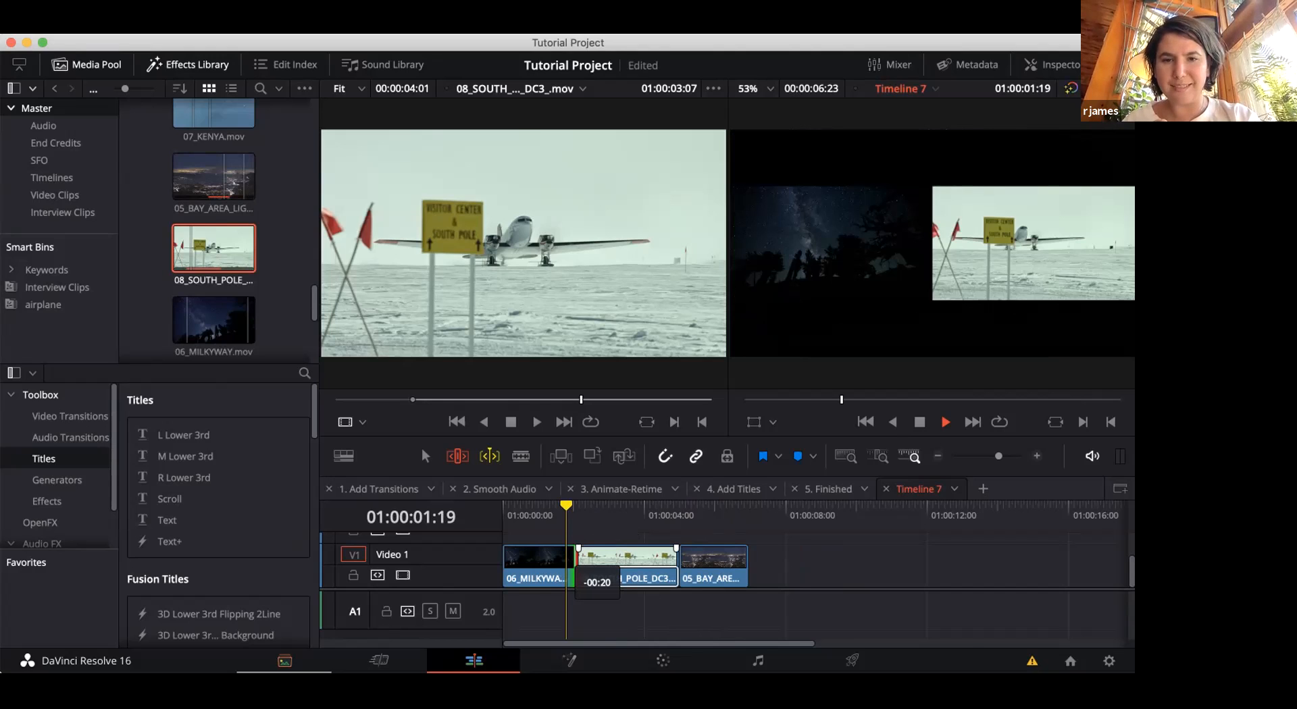
left_click_drag(573, 576, 573, 576)
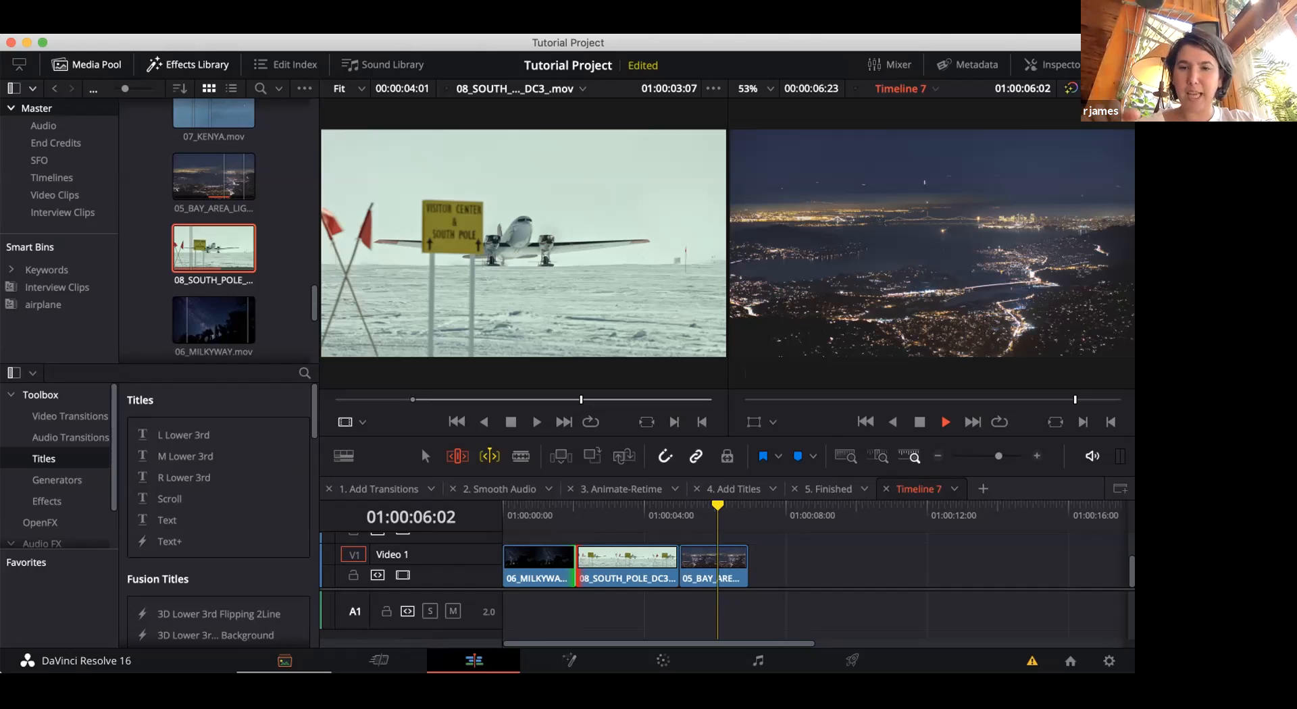
Compare the timeline's Detail, Full Extent and Custom zoom views, and zoom in and out around the playhead at 01:00:06:02
left_click(878, 456)
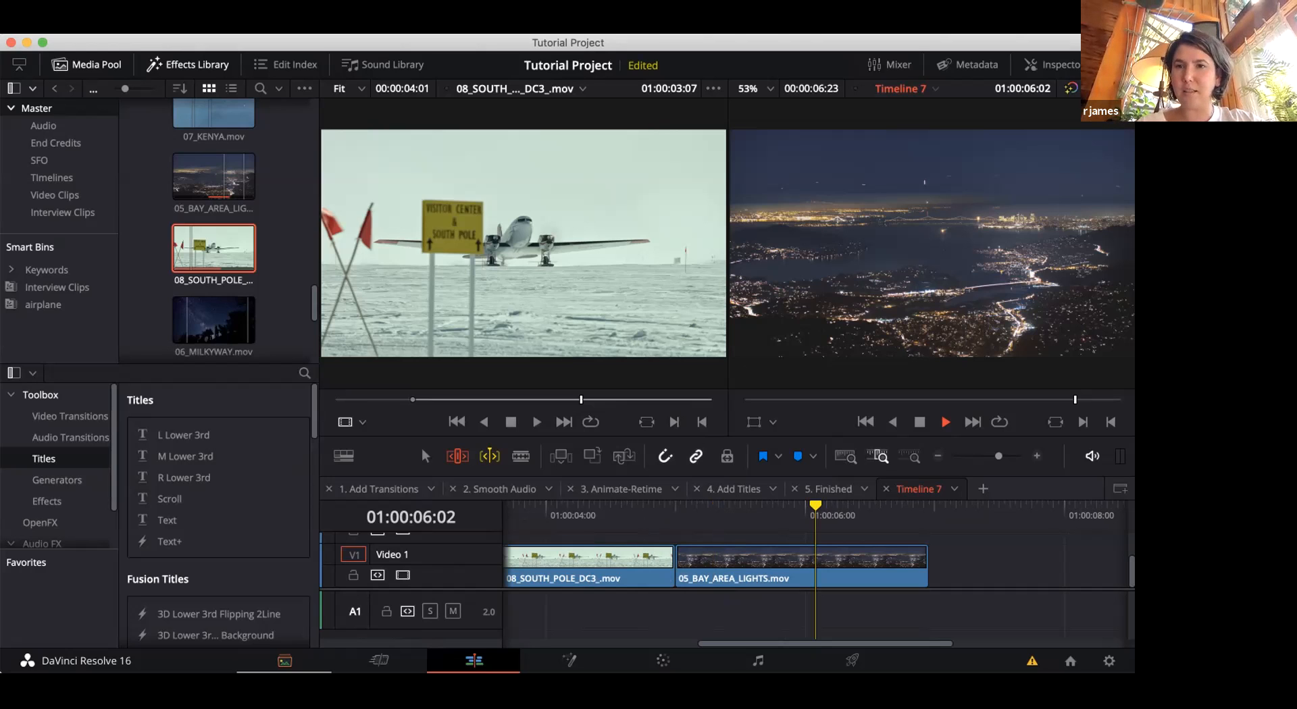
left_click(846, 457)
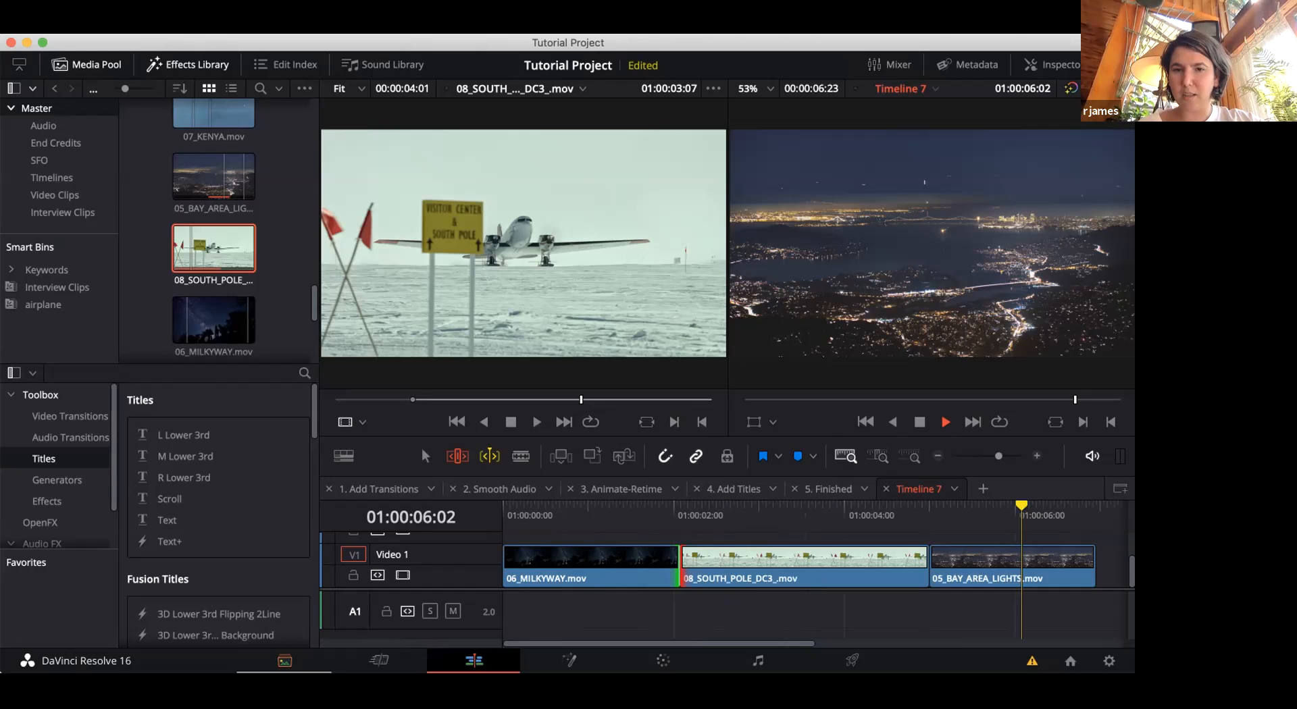
key("shift+z")
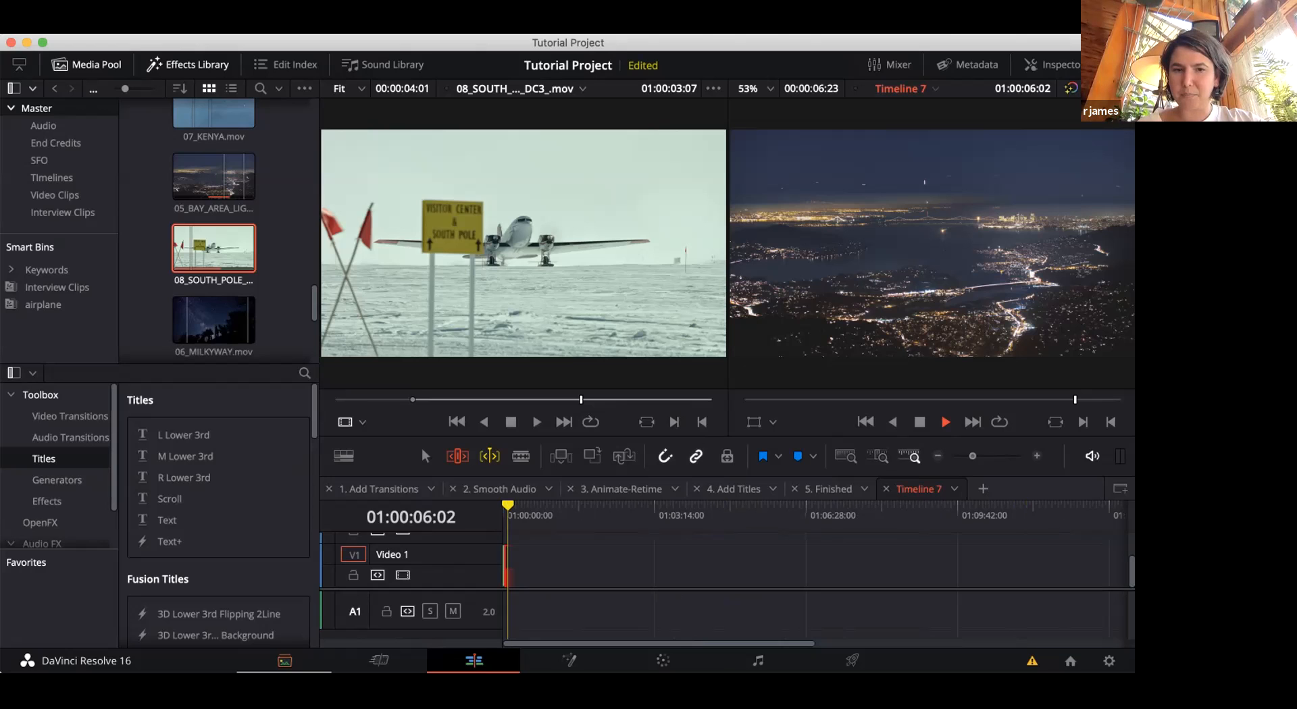
key("super+equal")
key("super+equal")
key("super+equal")
key("super+equal")
key("super+equal")
key("super+equal")
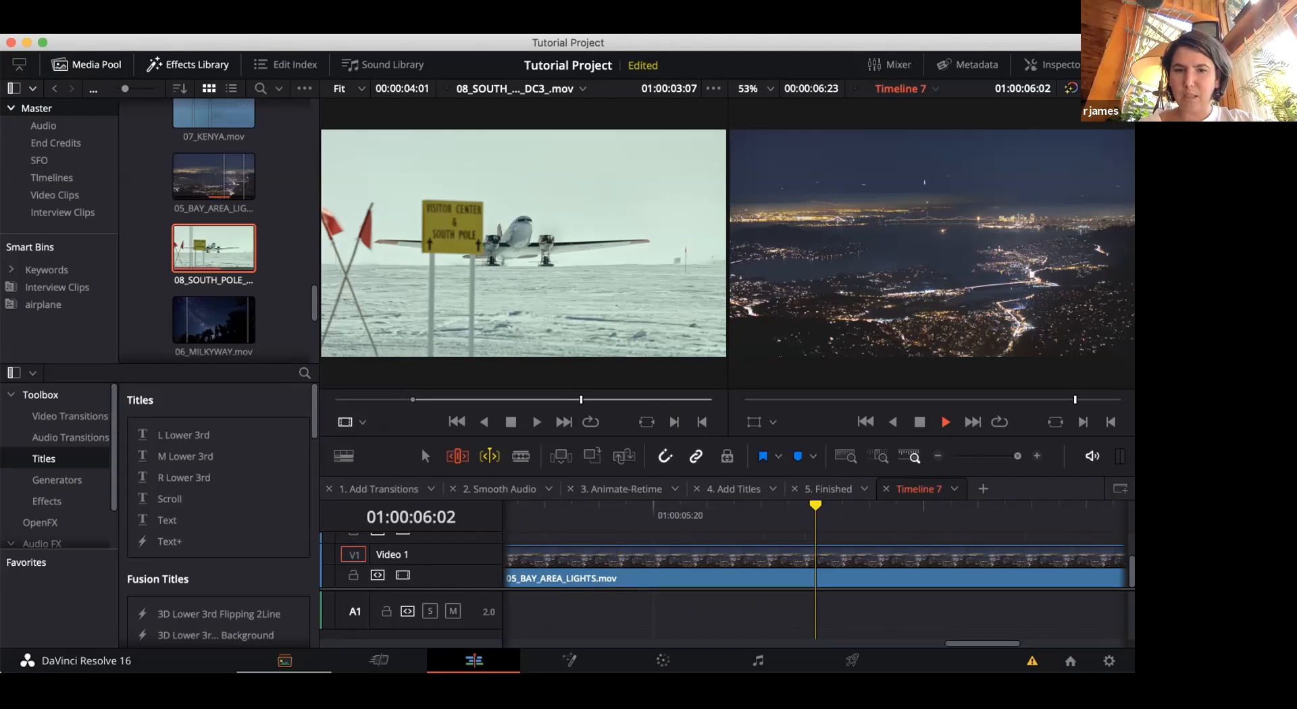
key("super+minus")
key("super+minus")
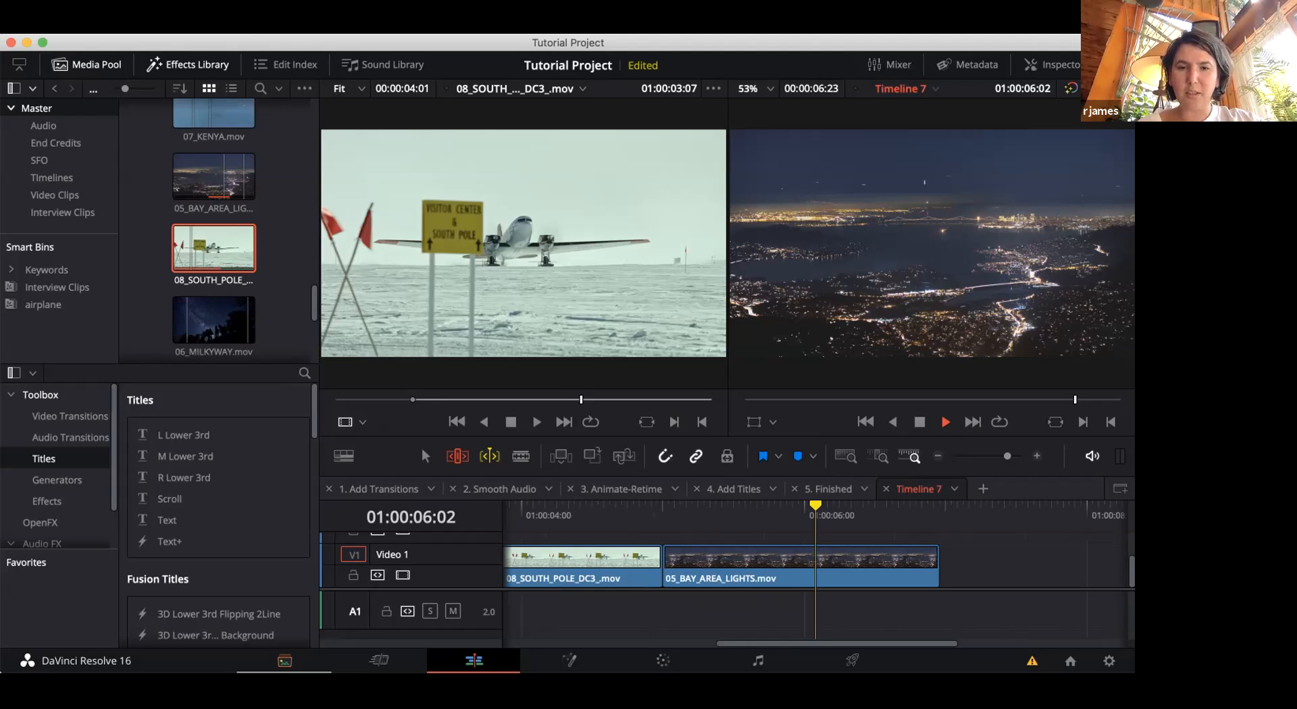
Make the Video 1 track slightly taller in the timeline
scroll(817, 566, "up", 3)
scroll(817, 566, "down", 3)
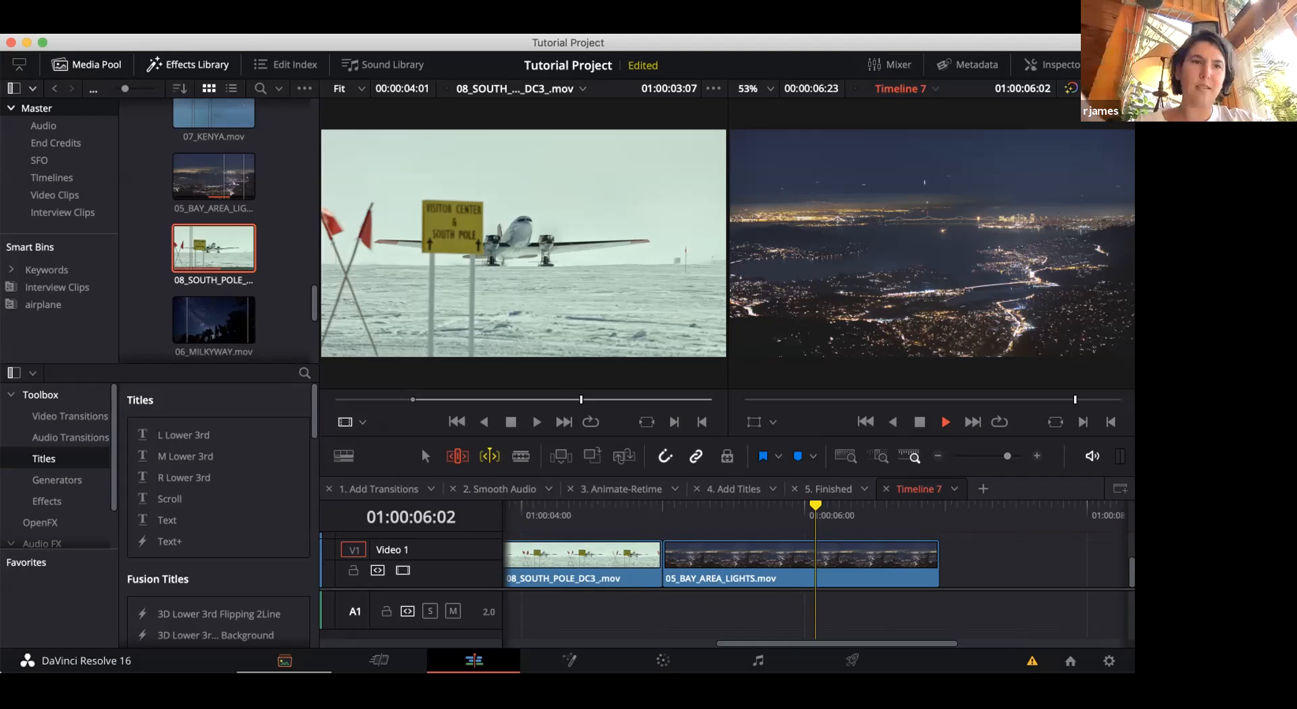
scroll(816, 566, "up", 1)
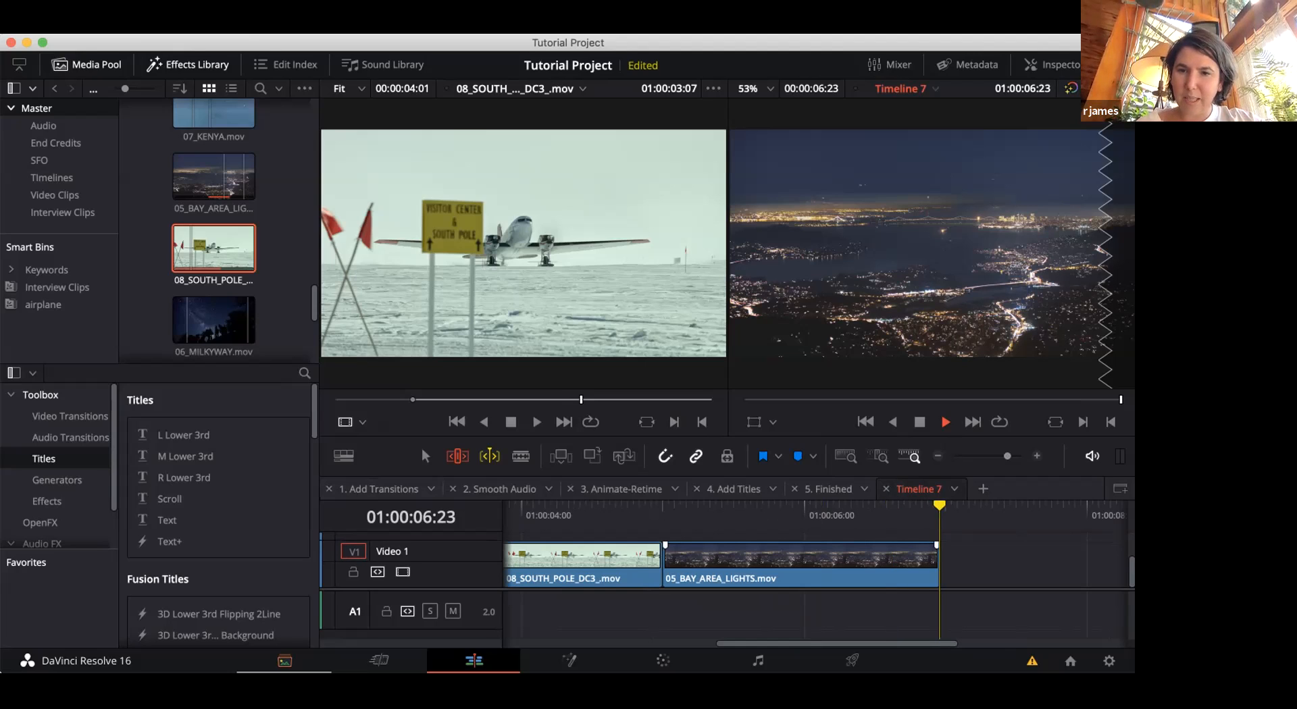
Give 05_BAY_AREA_LIGHTS.mov a fade-in of about 9 frames at its start and a short fade-out at its end
left_click(801, 568)
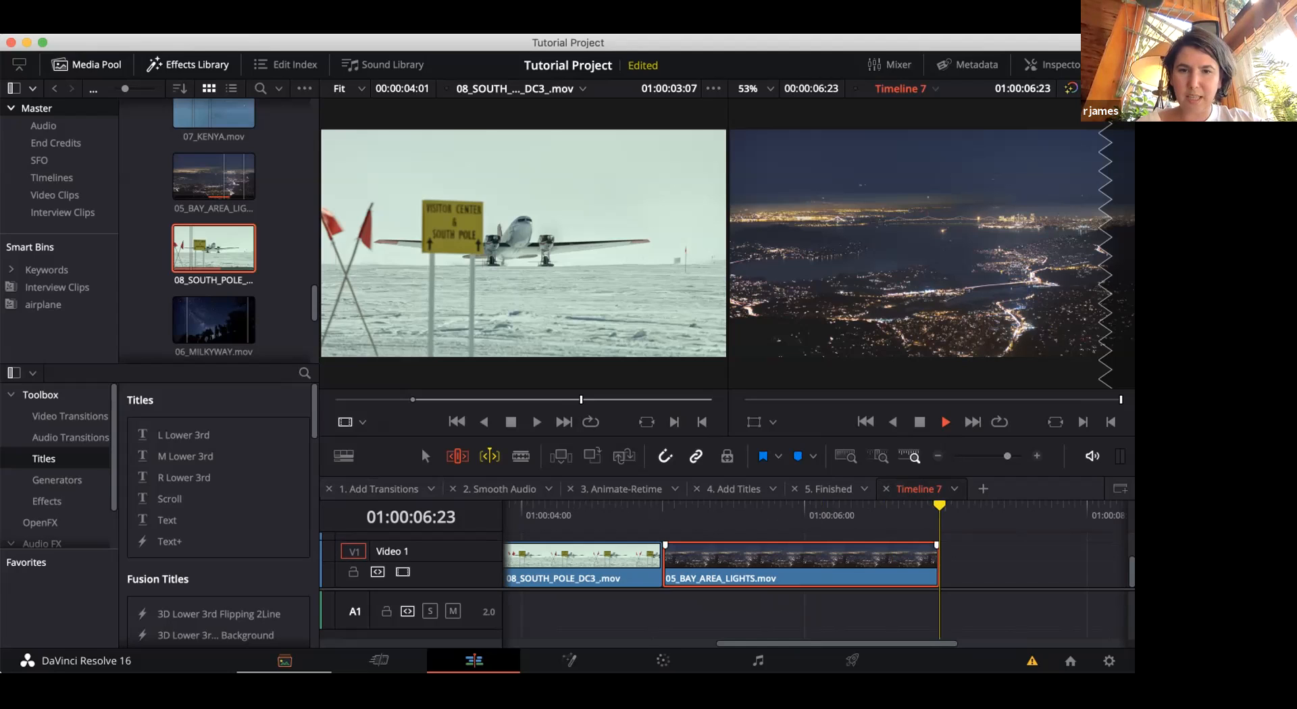
left_click(666, 546)
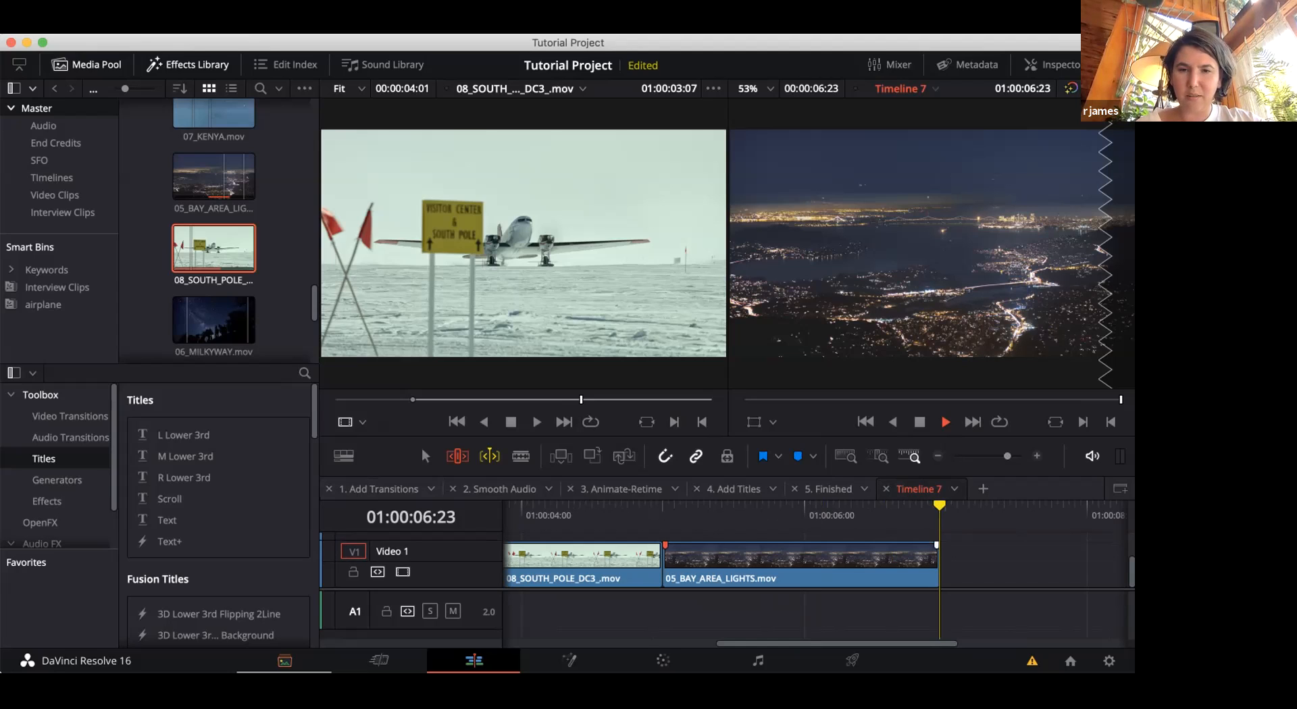
left_click_drag(666, 545, 718, 546)
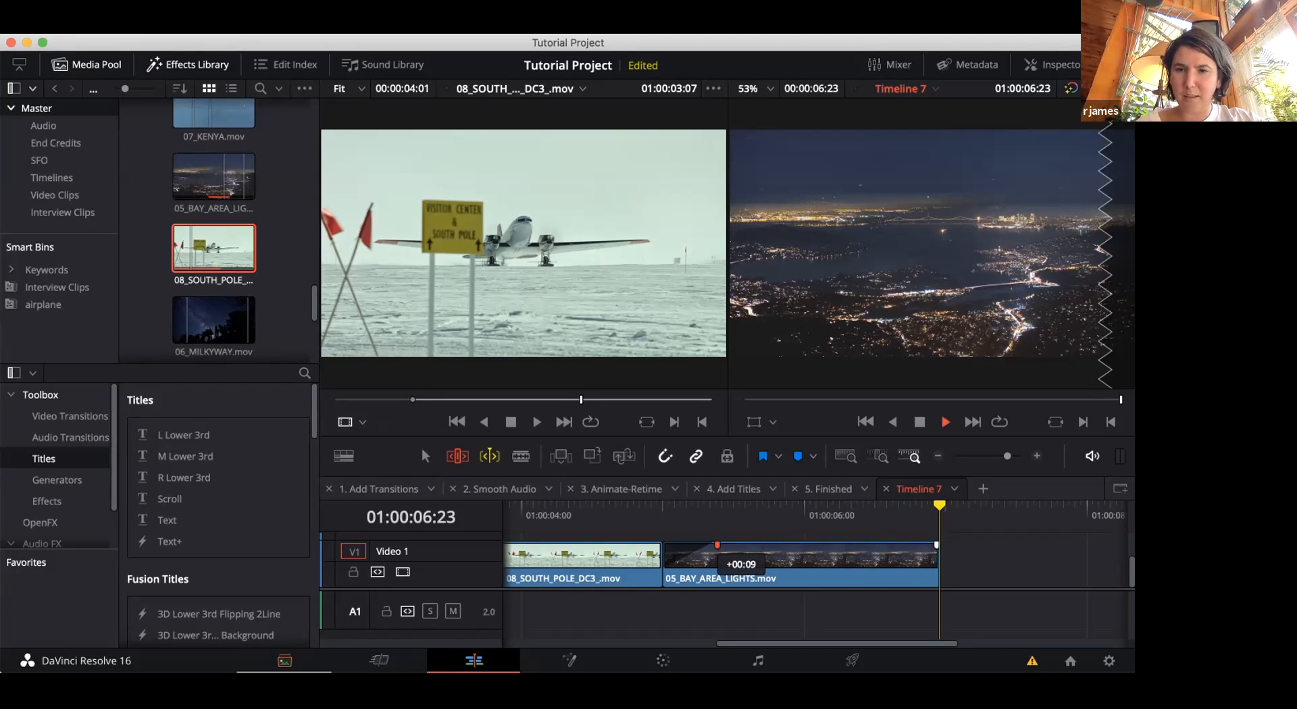
left_click_drag(717, 545, 715, 546)
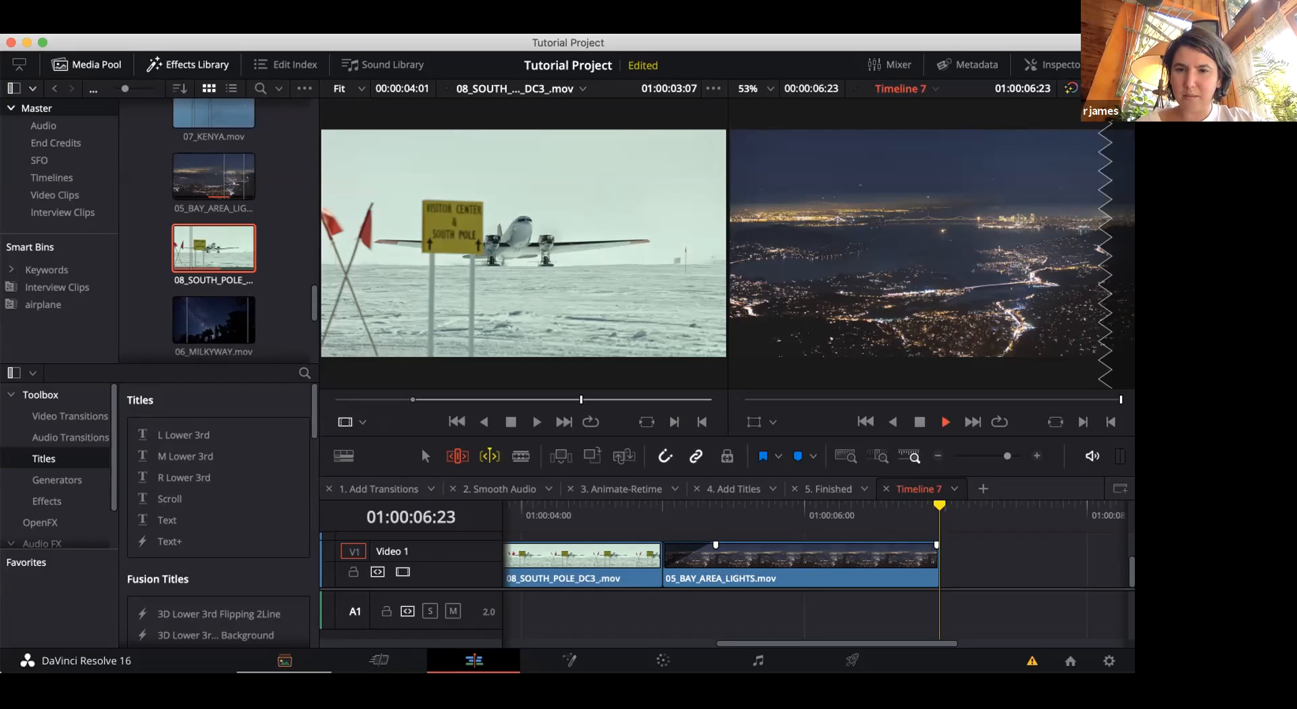
left_click_drag(936, 546, 897, 545)
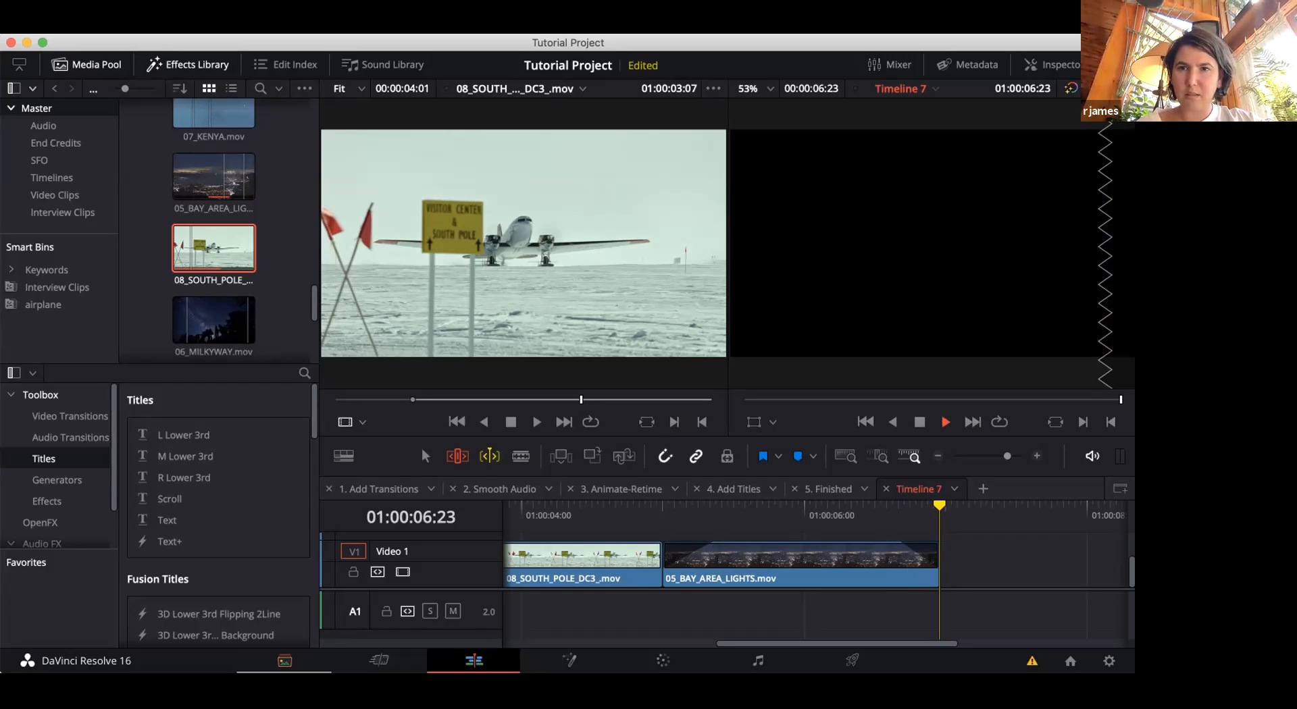
Place the playhead at 01:00:04:15 in Timeline 7 and play back the 08_SOUTH_POLE_DC3_.mov section around it
left_click(609, 509)
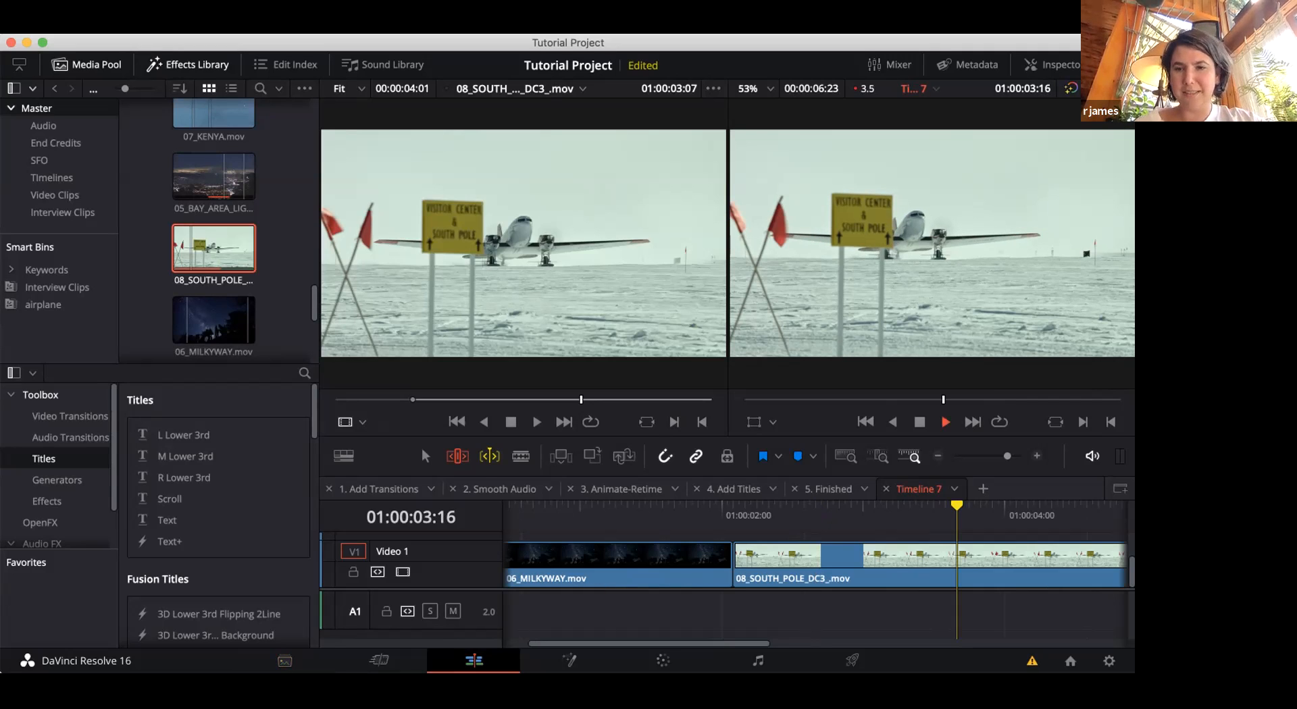
key("space")
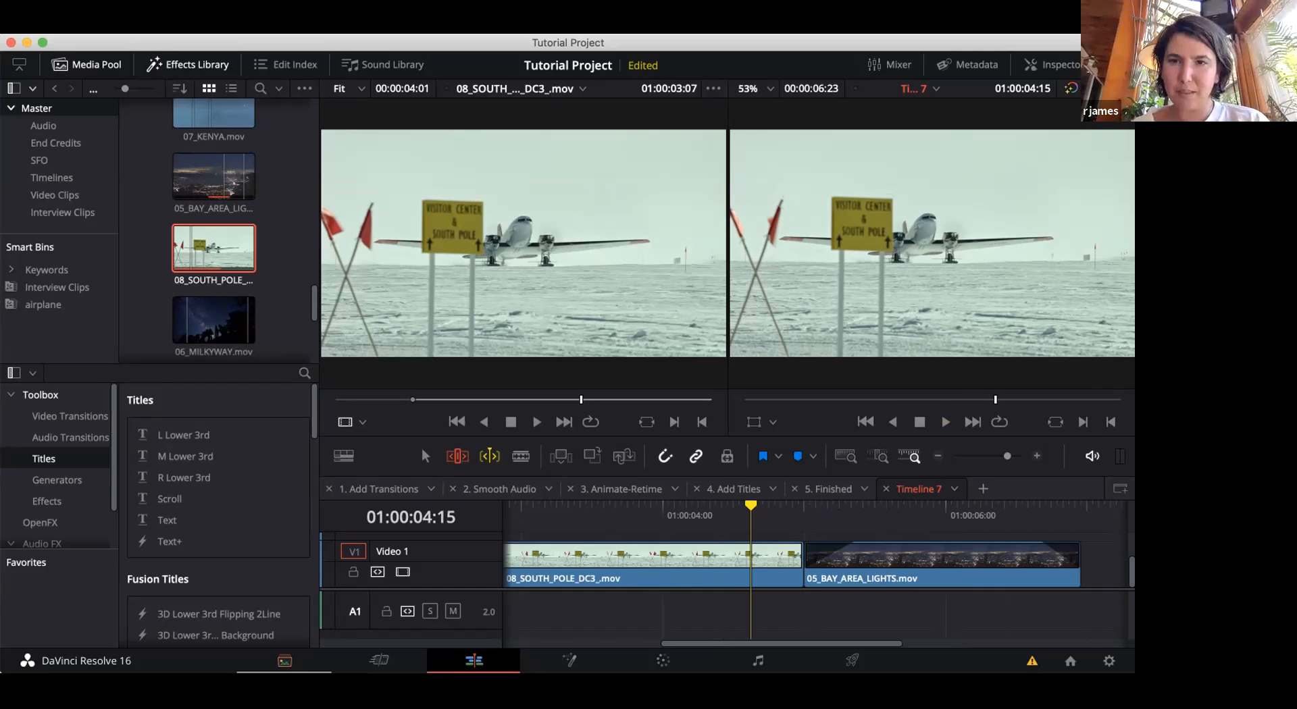
key("slash")
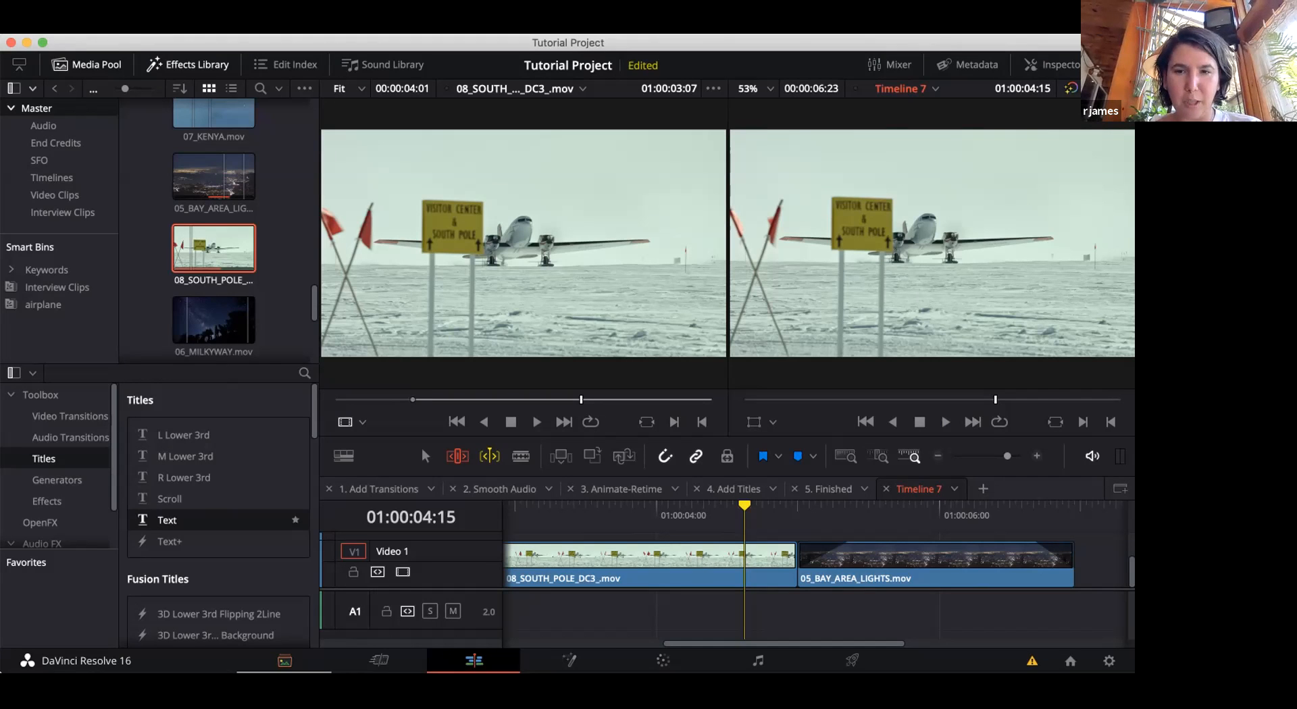
scroll(815, 574, "left", 2)
scroll(815, 575, "up", 1)
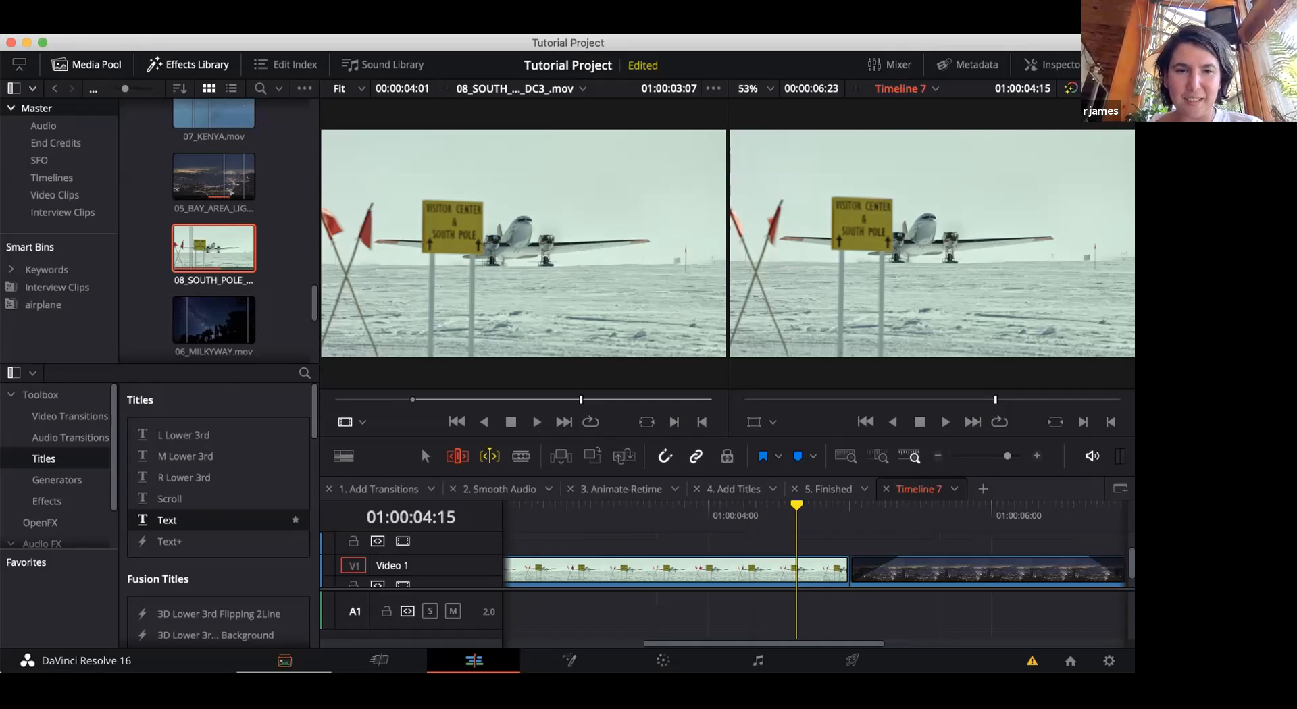
scroll(815, 575, "left", 1)
scroll(815, 574, "left", 2)
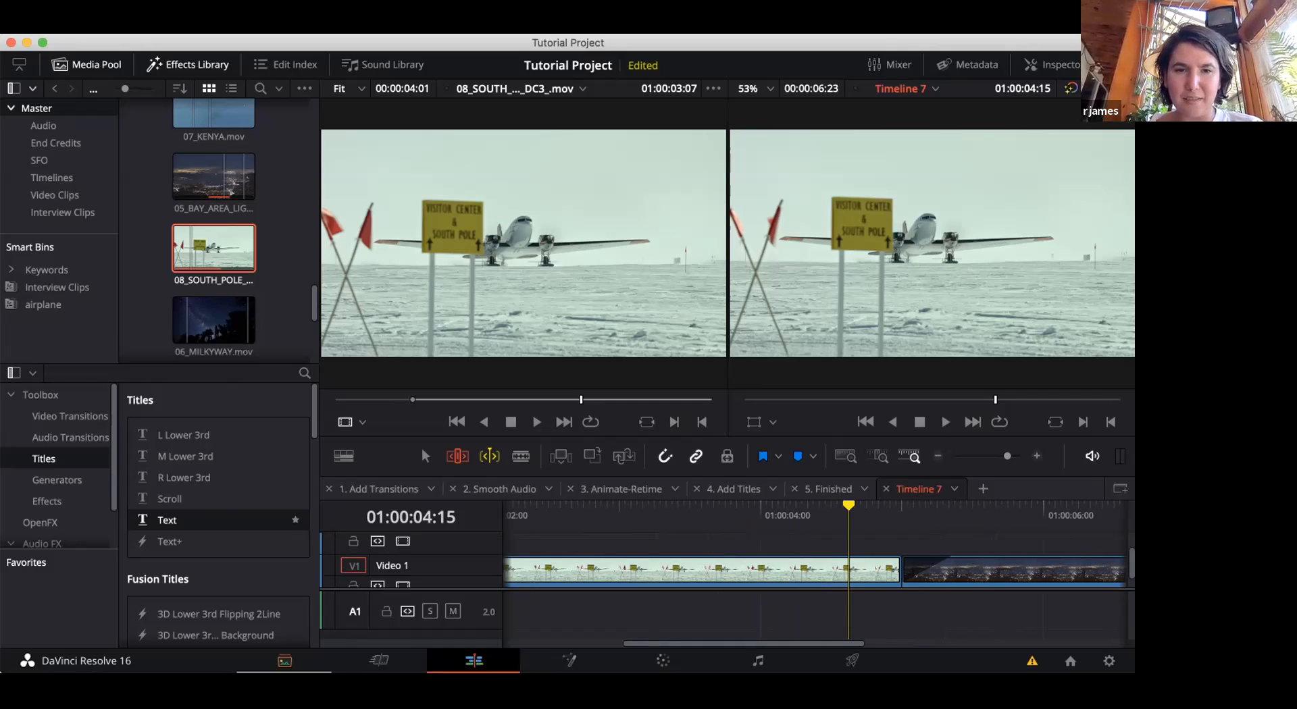
scroll(815, 574, "left", 8)
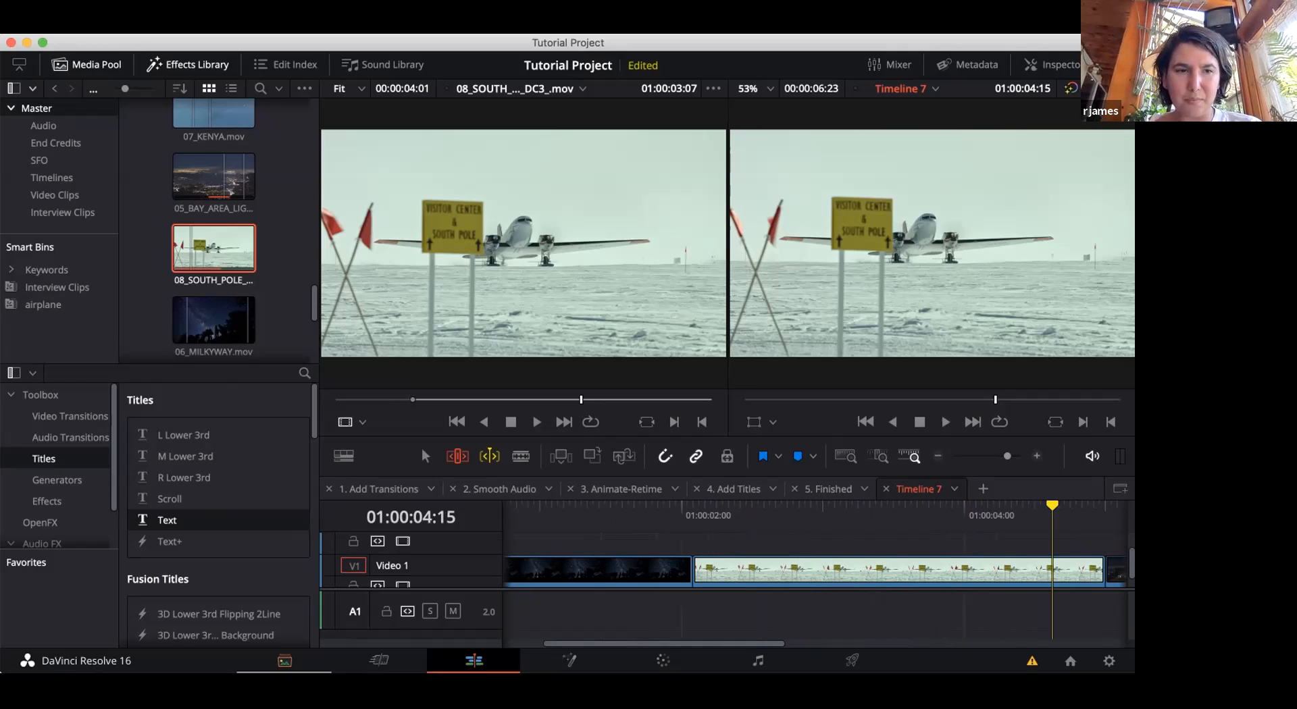
Return the timeline to Selection mode and switch to the Deliver page for Timeline 7
key("a")
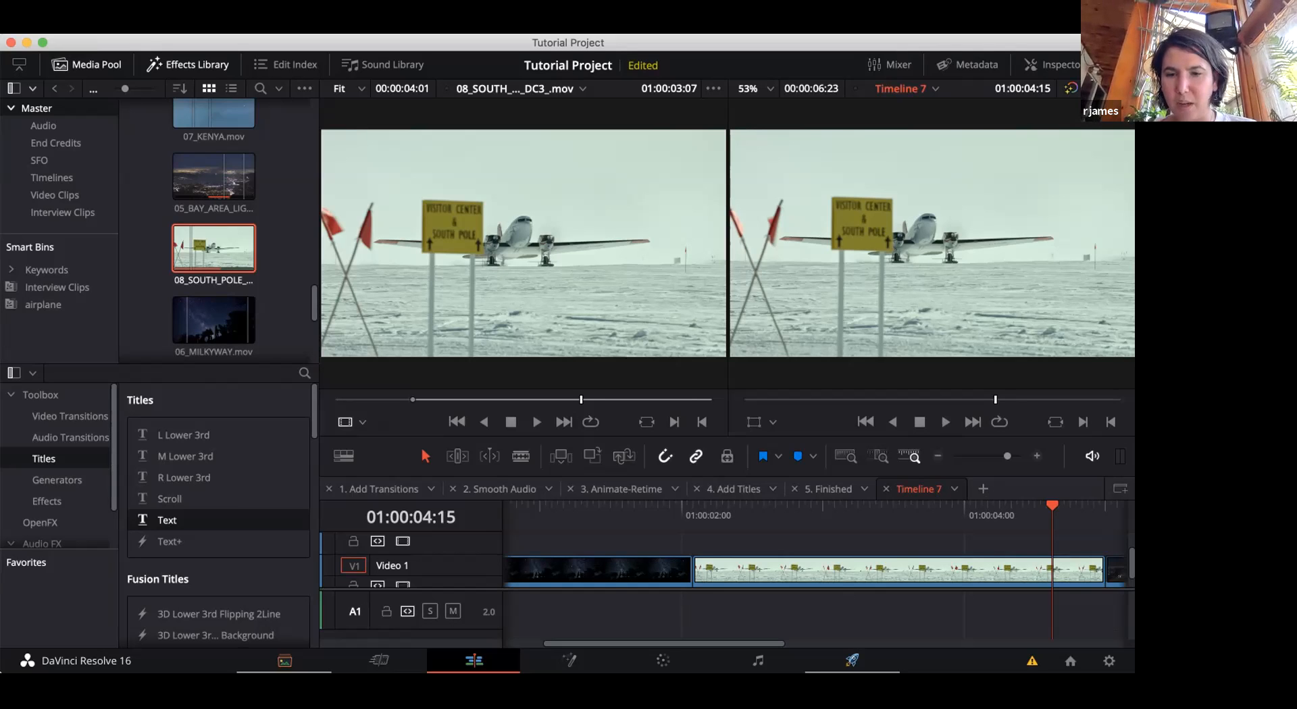
left_click(853, 660)
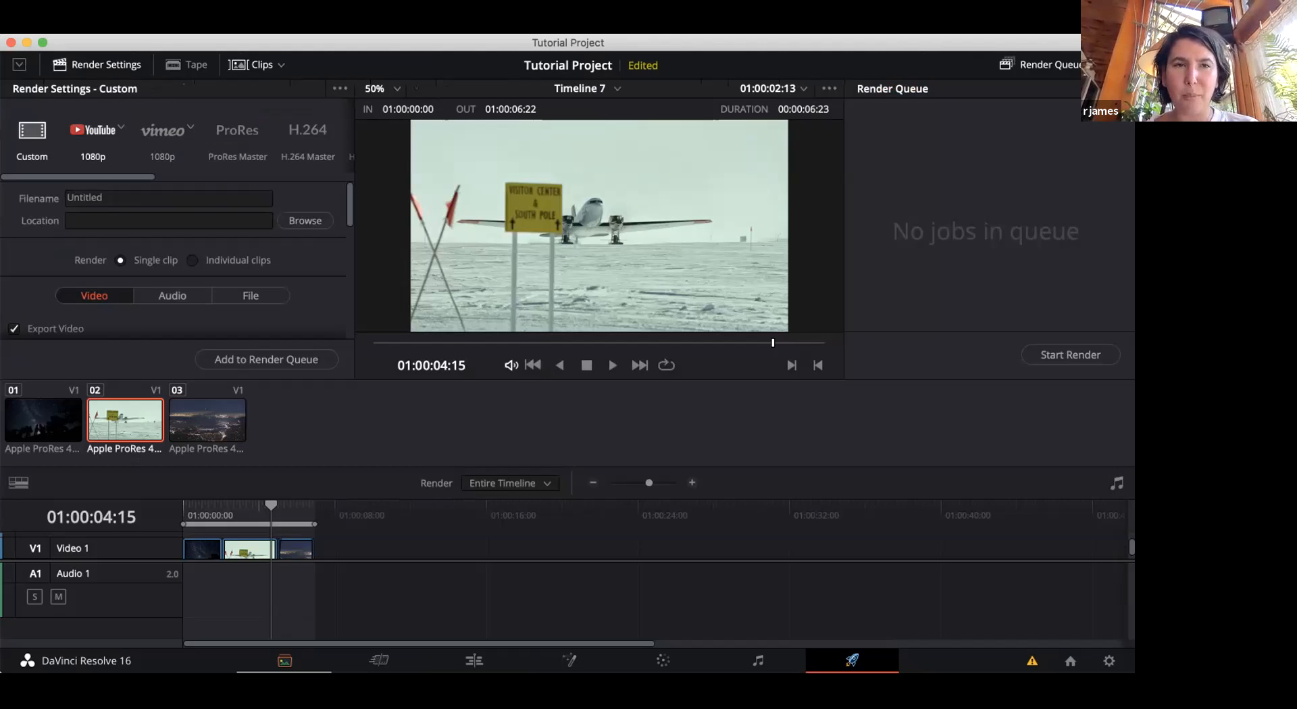
Compare the YouTube 1080p and H.264 Master render presets, settle on YouTube 1080p, and set its resolution to 1280 x 720 HD 720P
left_click(94, 131)
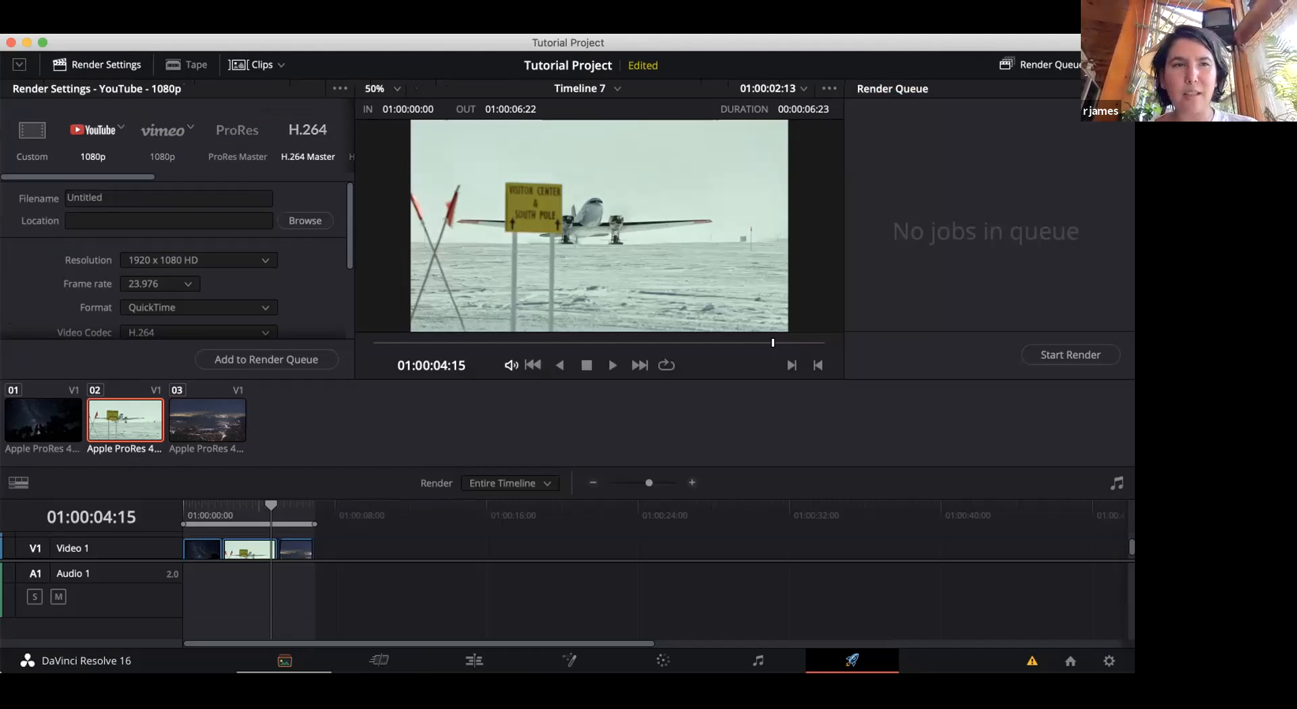
left_click(308, 132)
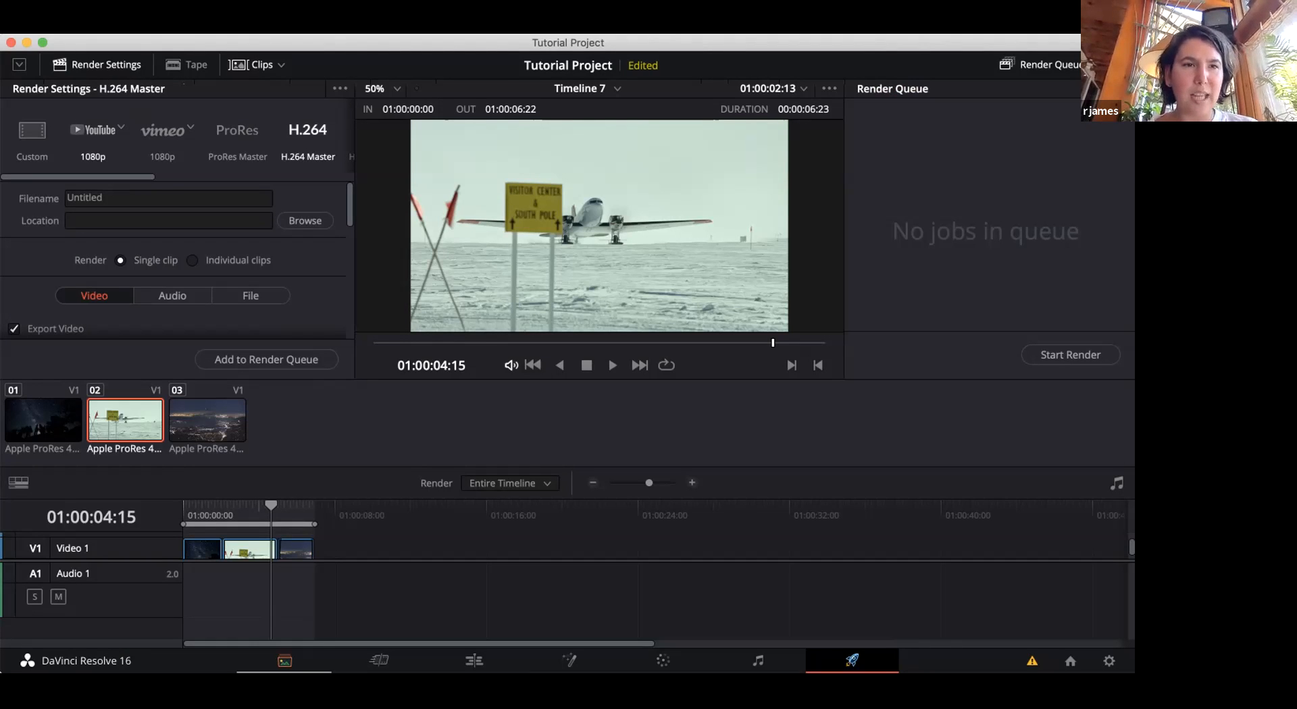
left_click(95, 135)
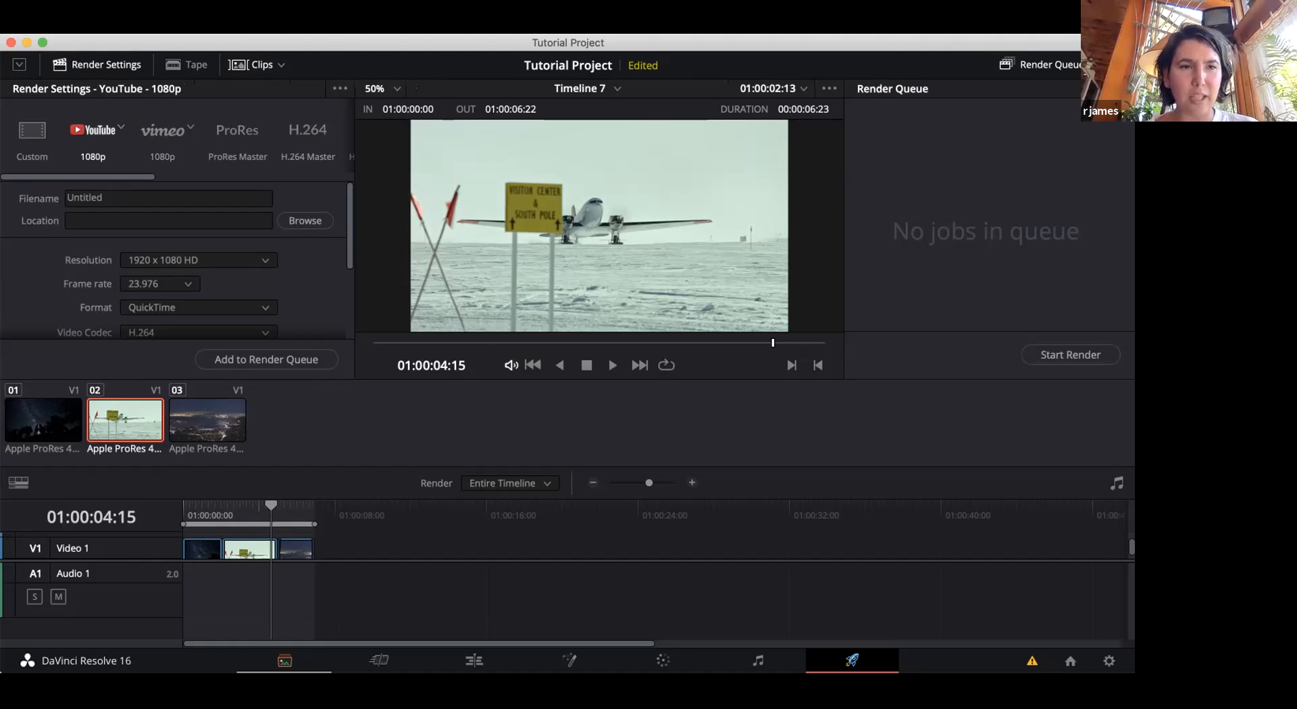
left_click(198, 260)
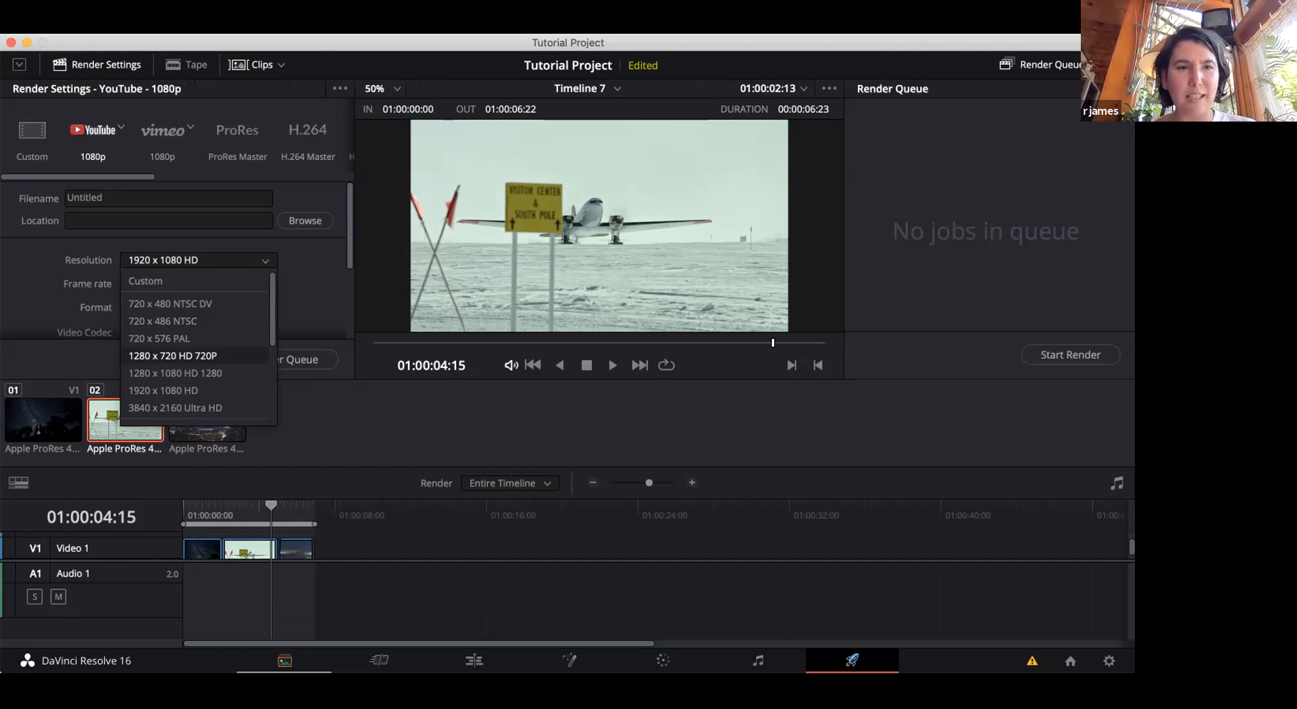
key("Escape")
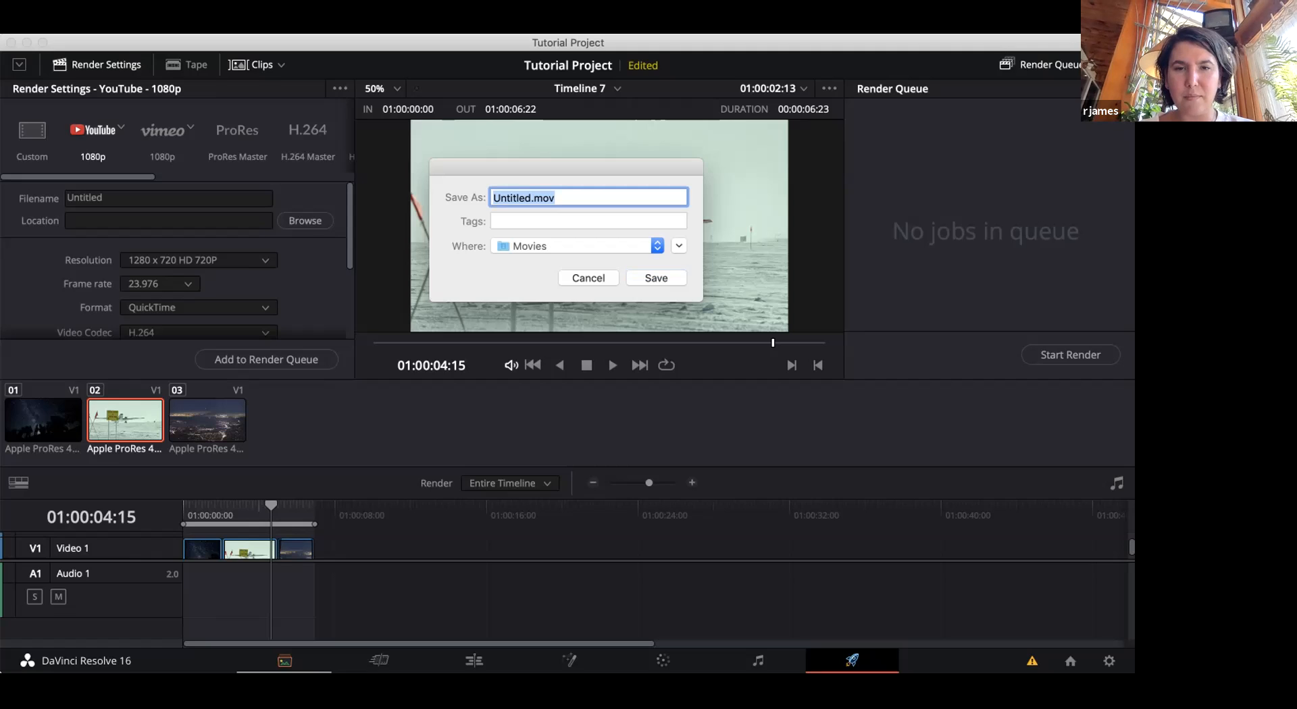
Save the render destination as Untitled.mov in the Movies folder
left_click_drag(566, 167, 498, 281)
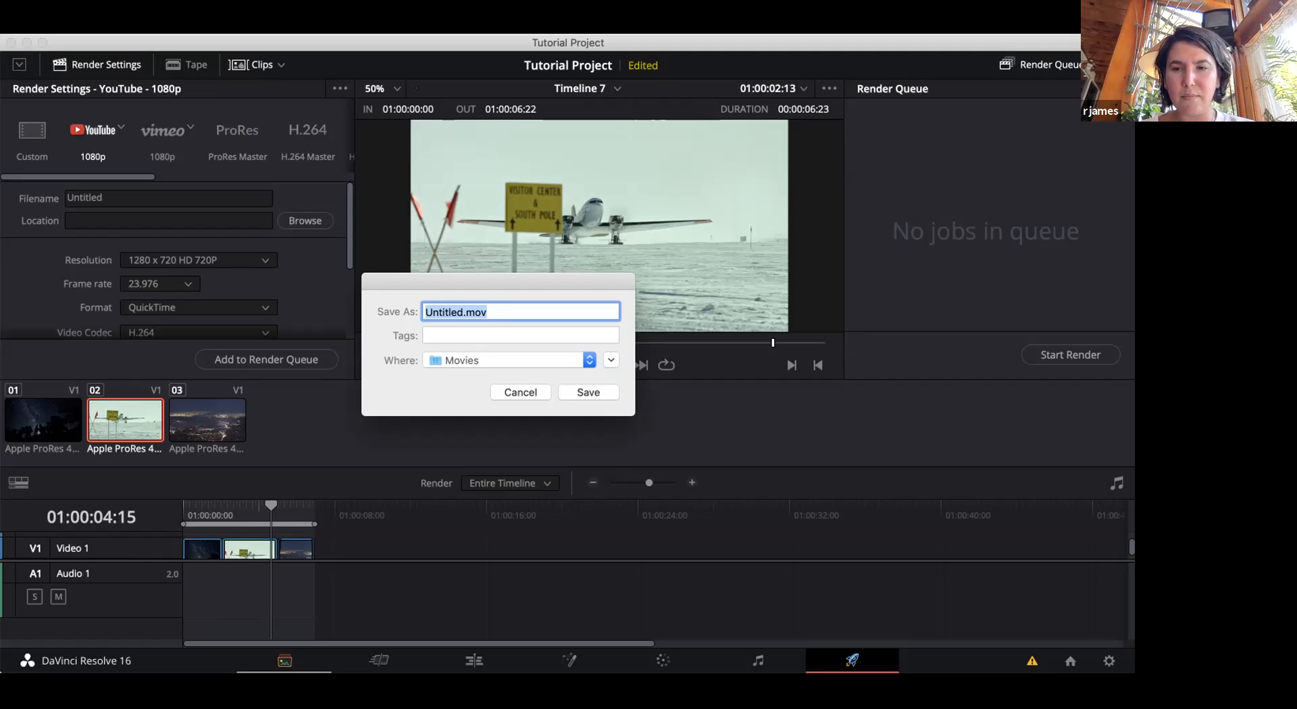
left_click(589, 392)
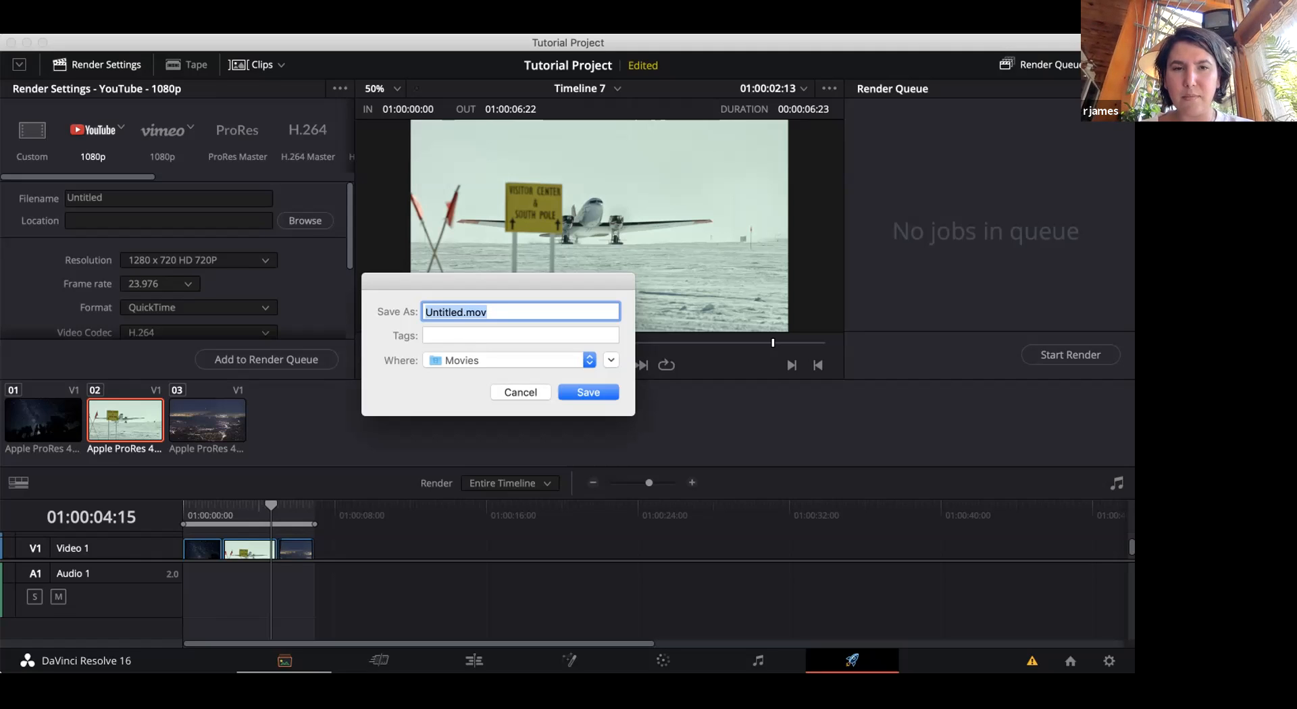